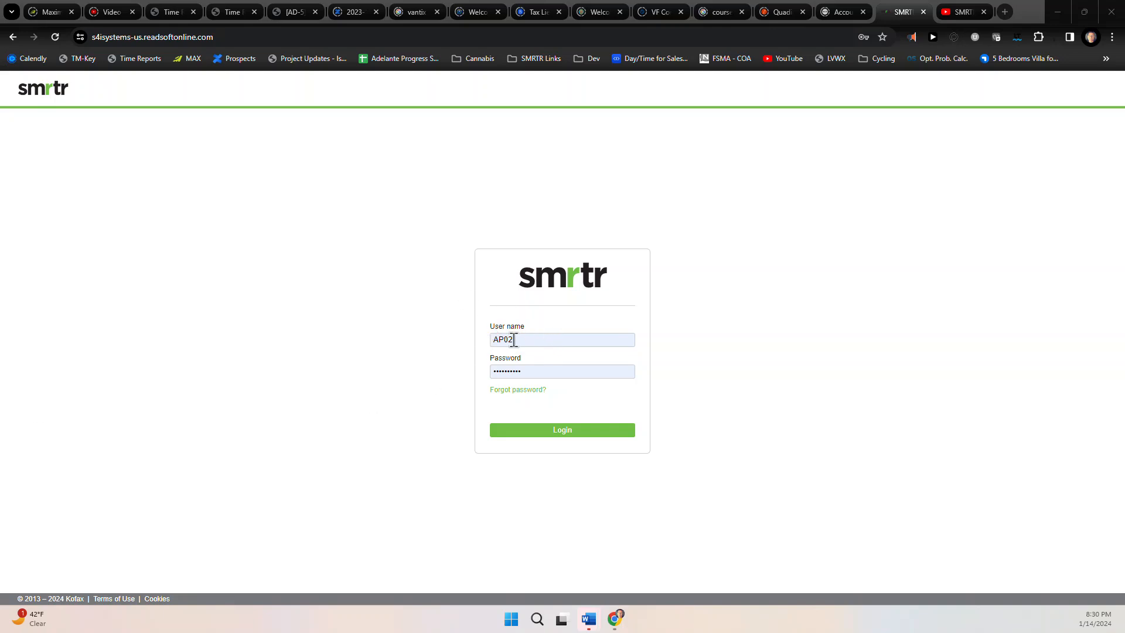
Log in to SMRTR with the accounts-payable user's name and password
click(561, 431)
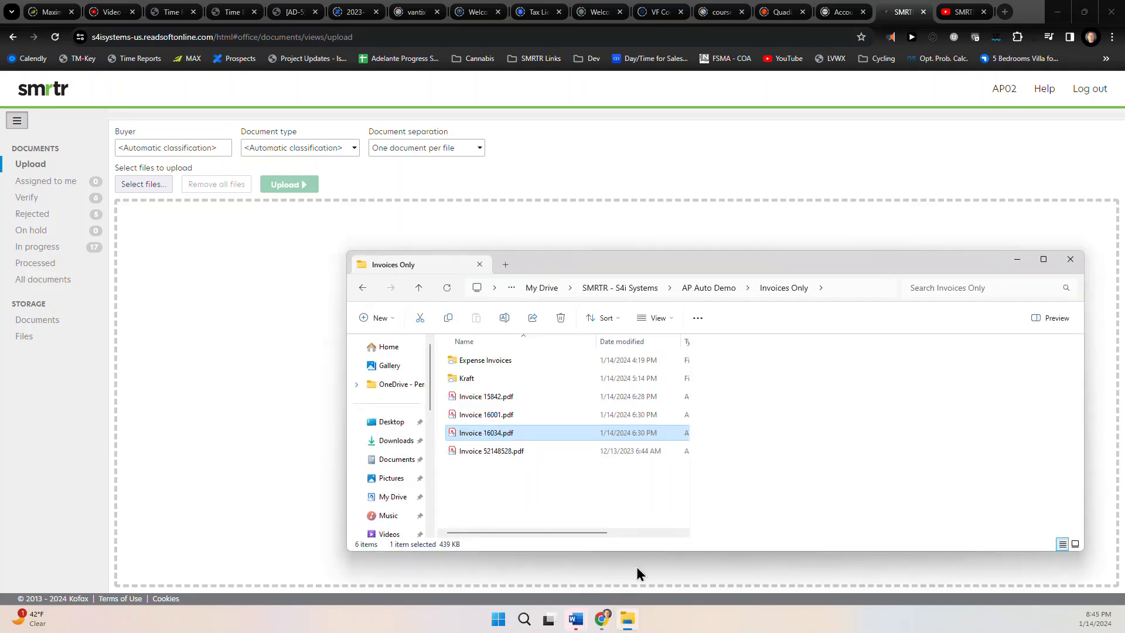
Drag the three invoice PDFs (15842, 16001, 16034) onto the upload area and upload them as one document per file
shift+click(526, 398)
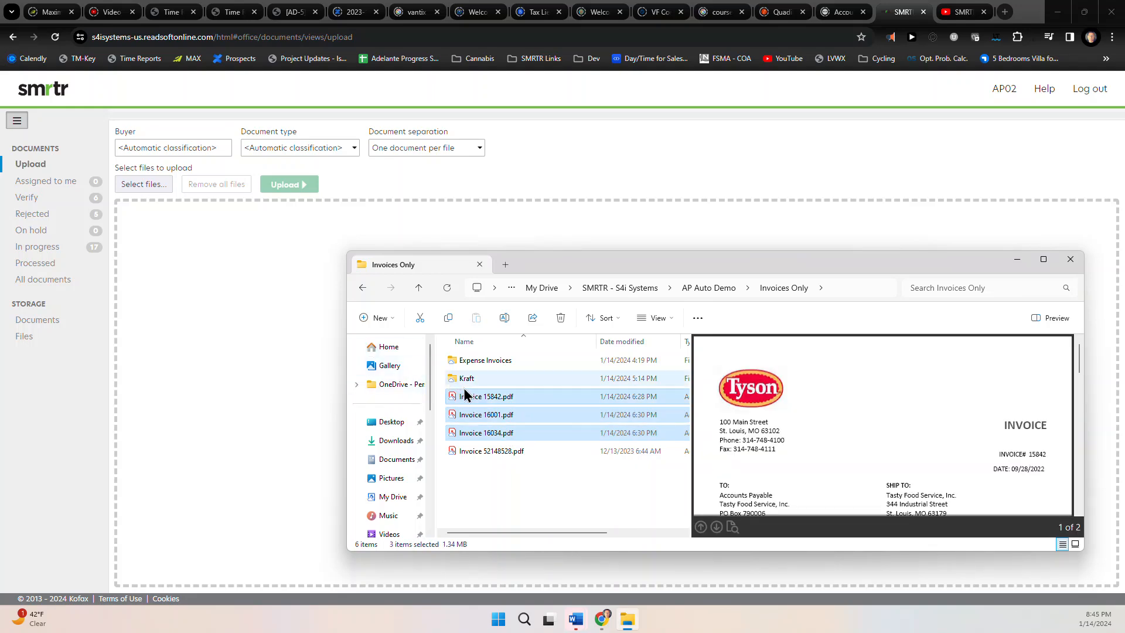
drag(470, 397, 257, 267)
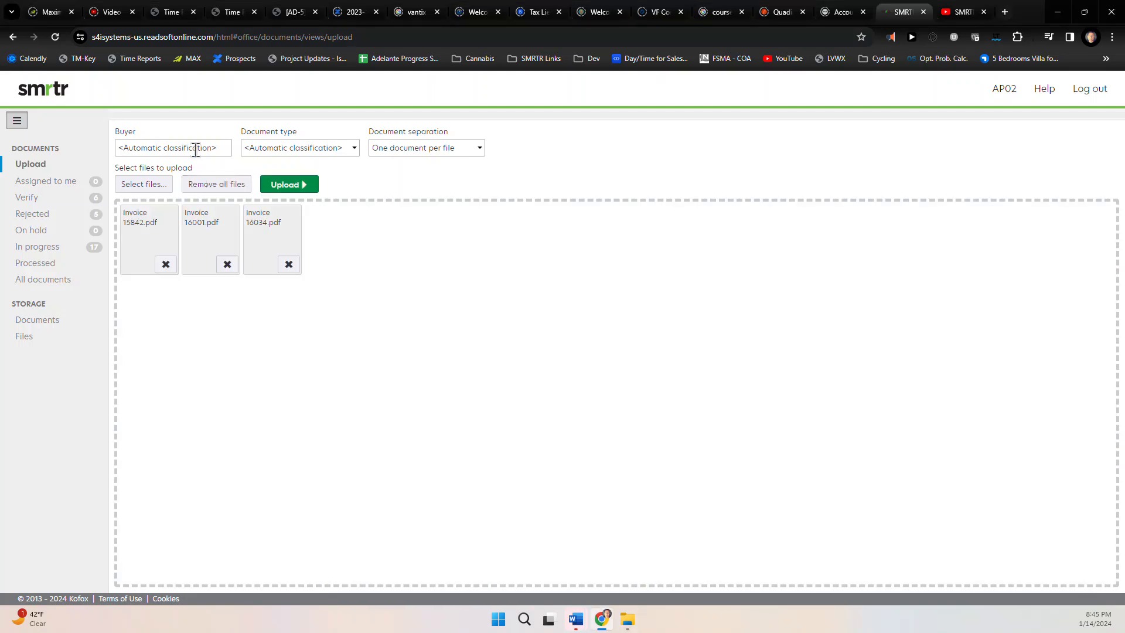
click(478, 152)
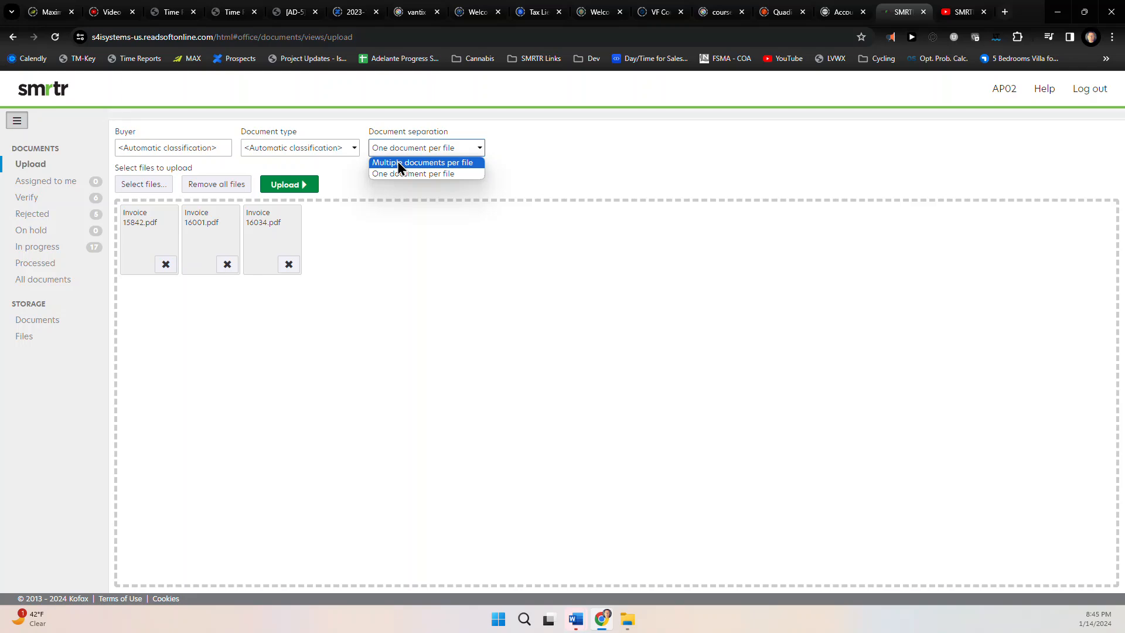
click(339, 166)
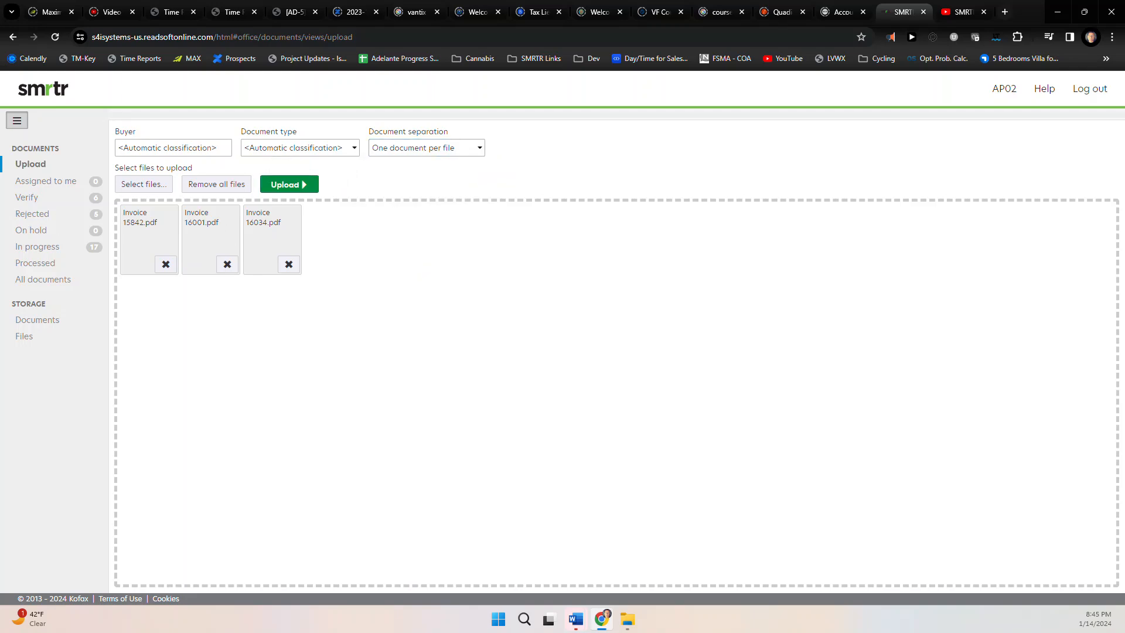
click(289, 184)
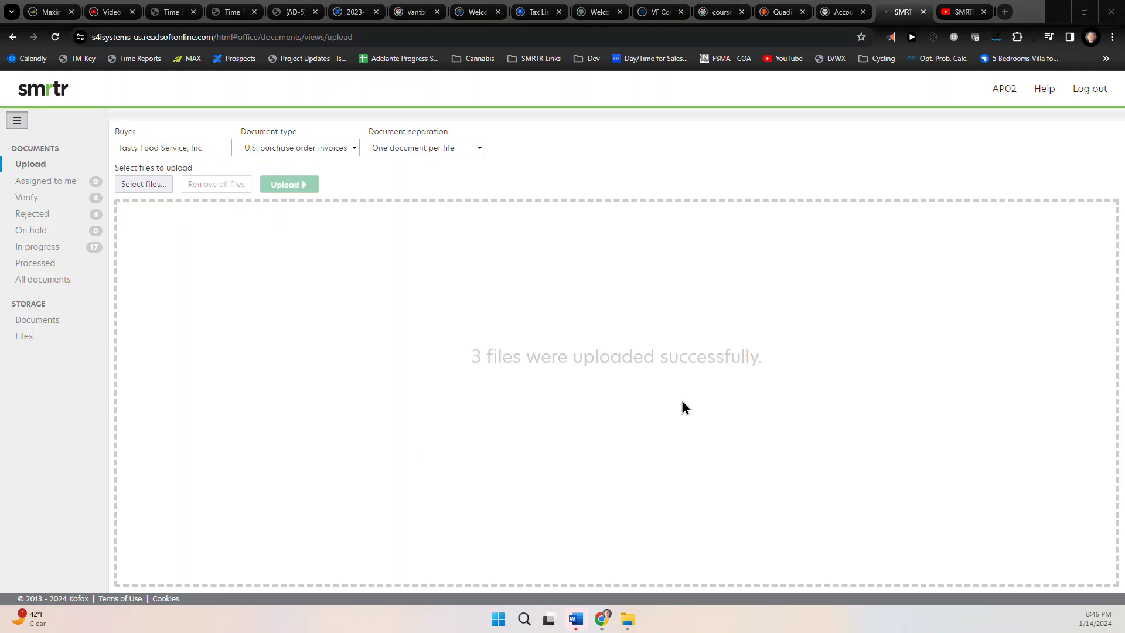
Open the Verify list, preview The Uniform Company invoice, then return to the document list
click(33, 200)
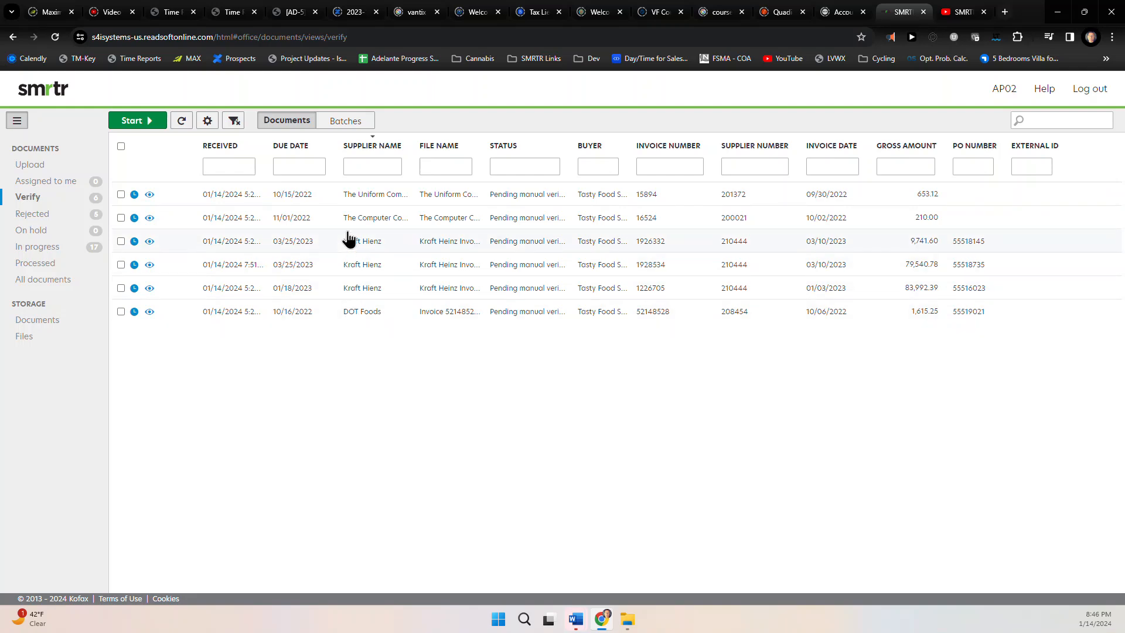
click(359, 200)
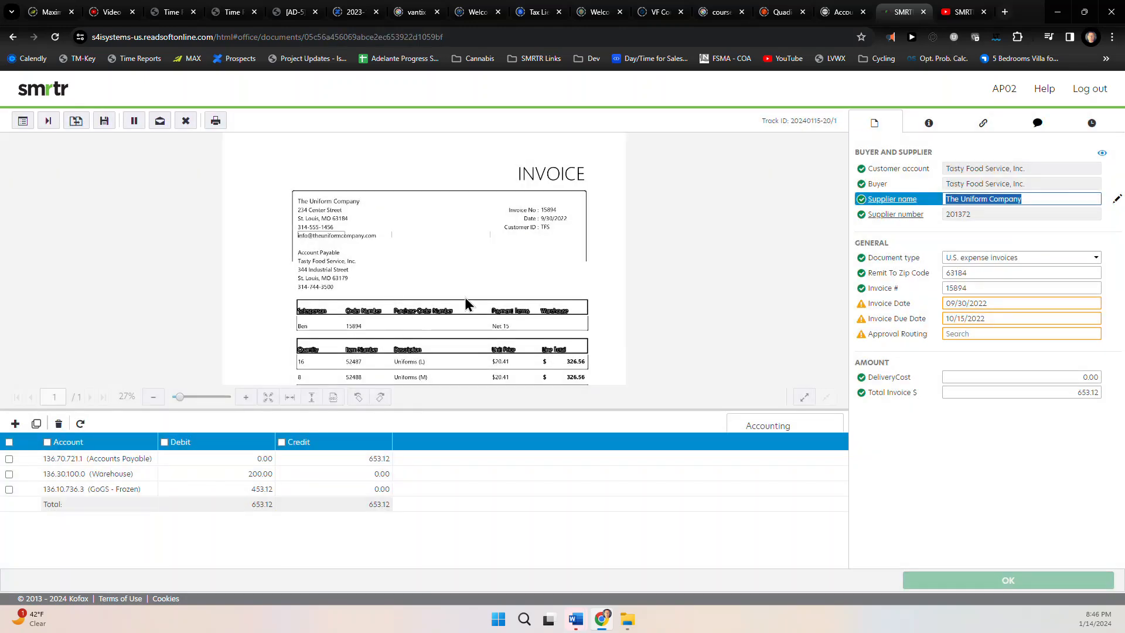
scroll(465, 297, down, 4)
scroll(465, 297, up, 5)
scroll(466, 297, up, 1)
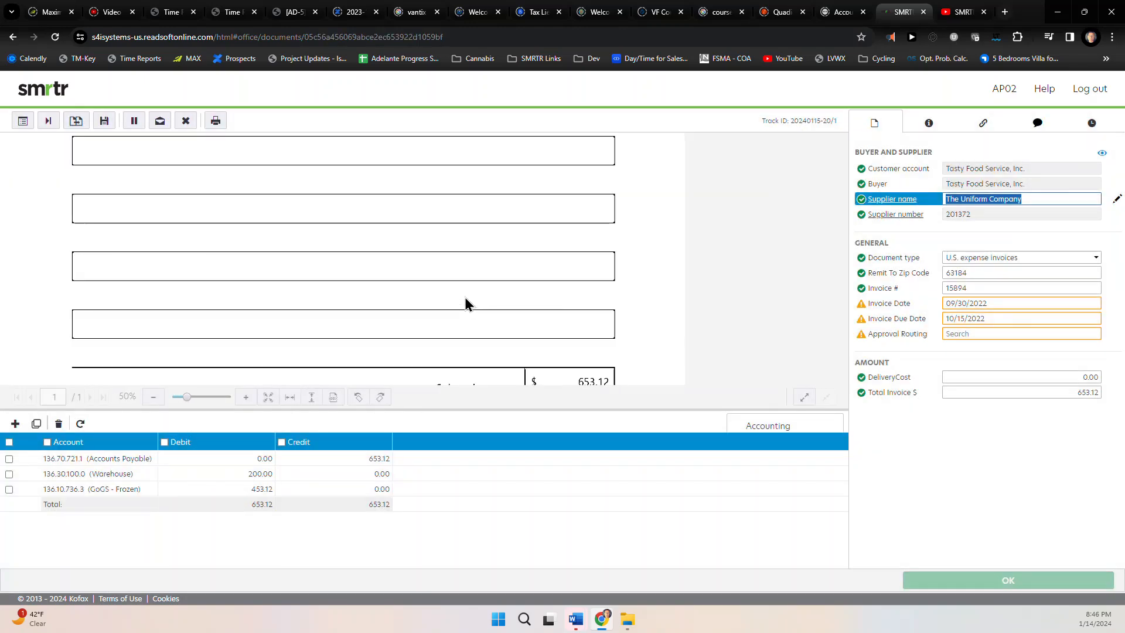
click(23, 122)
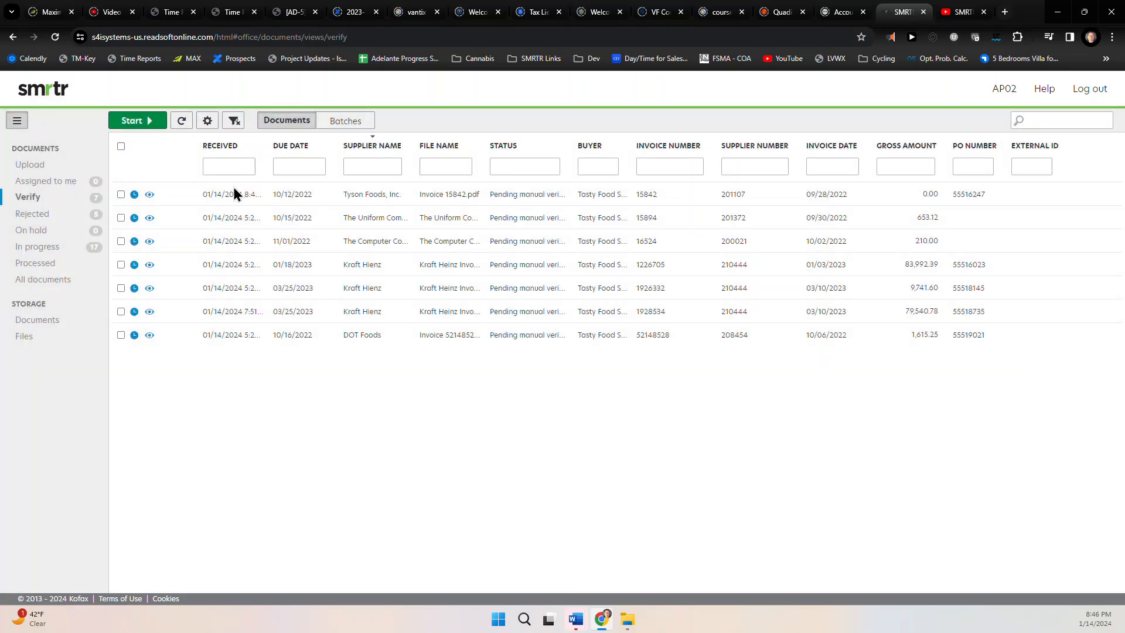
click(149, 195)
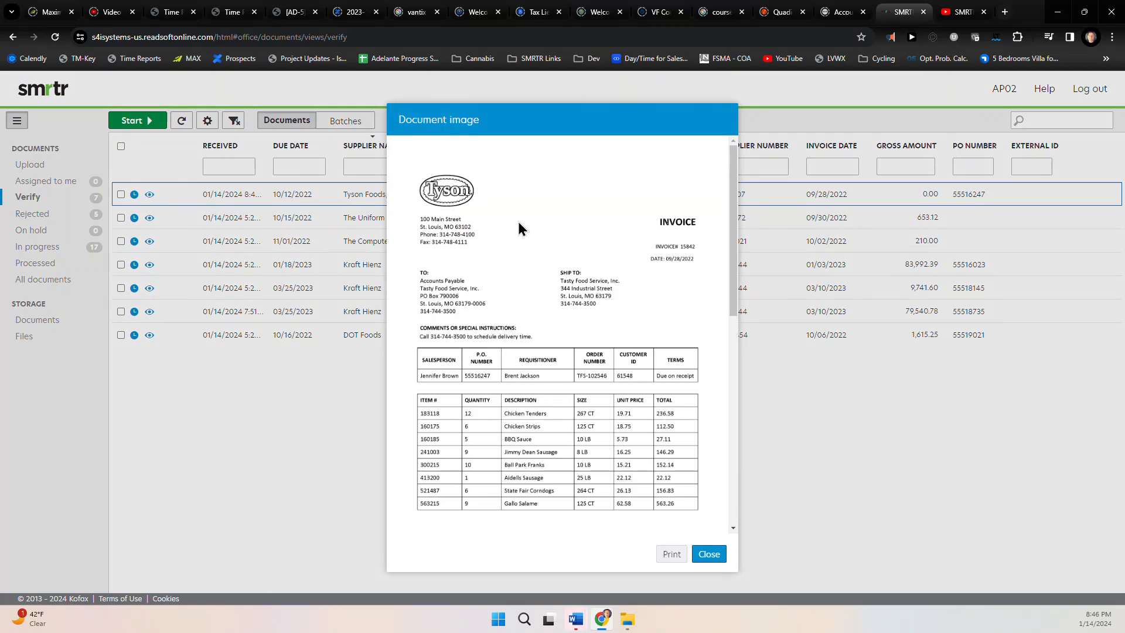
click(672, 553)
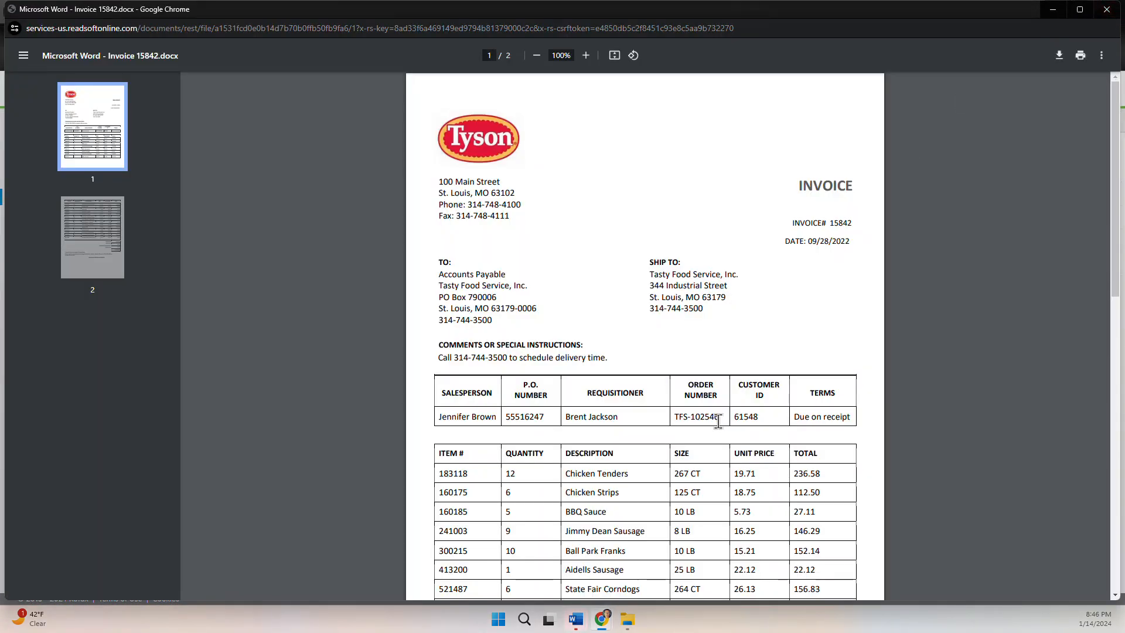
click(1107, 10)
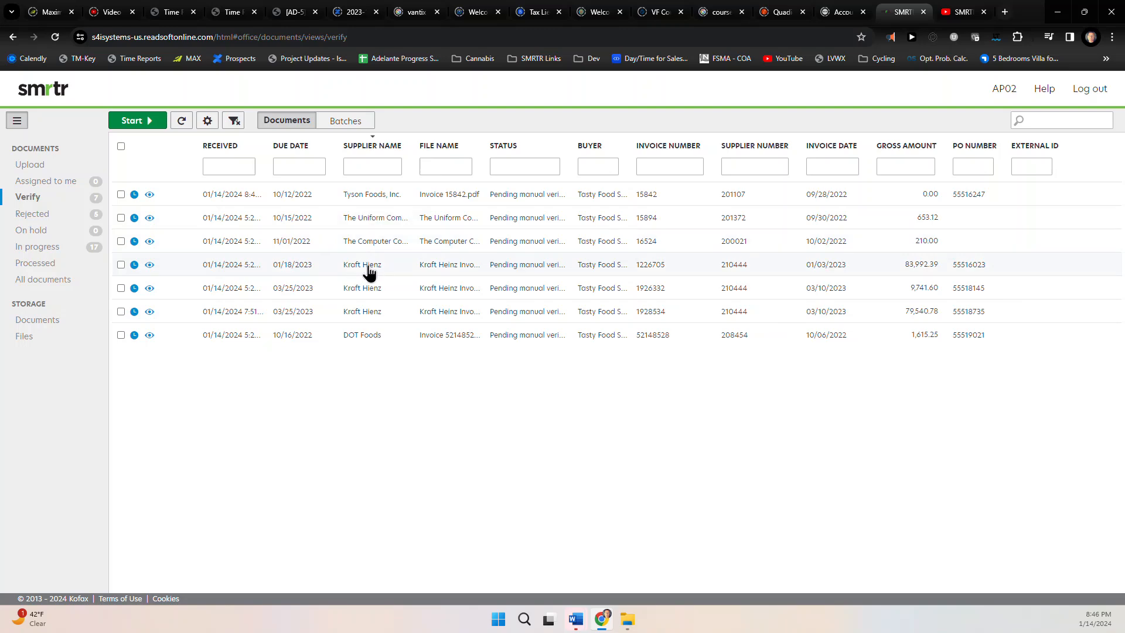
click(149, 265)
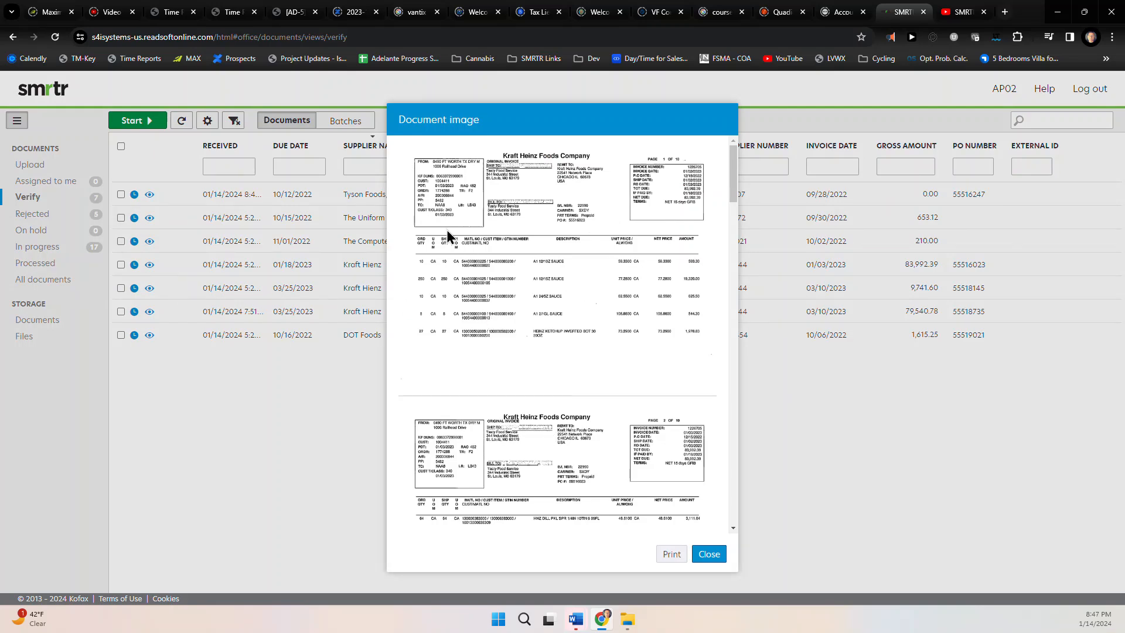
click(709, 554)
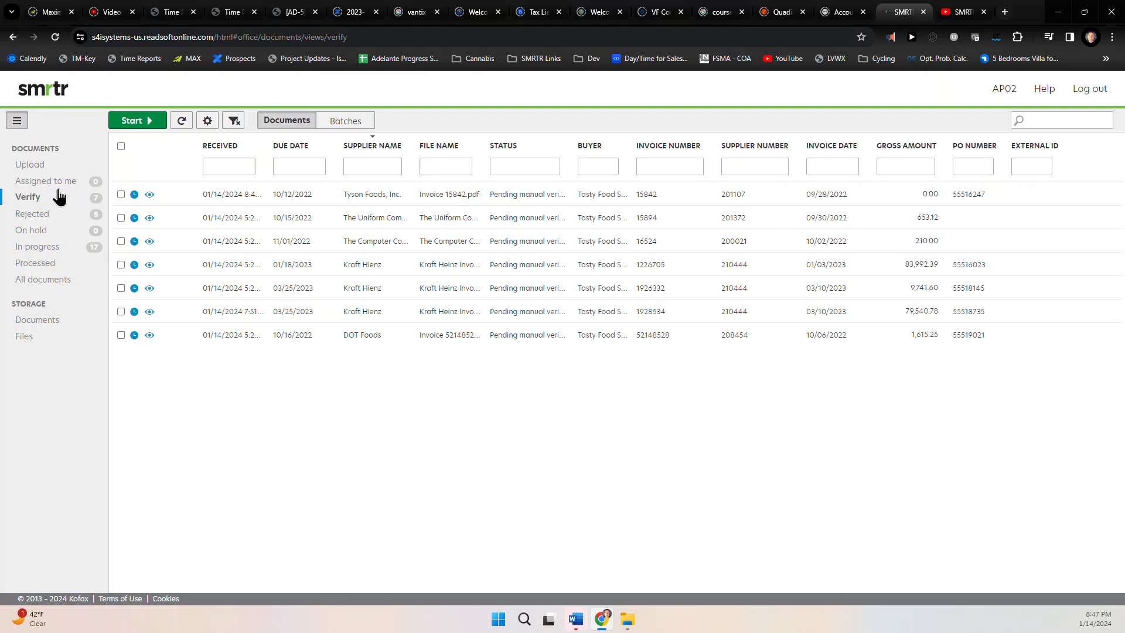
Refresh the Verify list so Tyson invoices 16034 and 16001 appear, nine pending
click(186, 124)
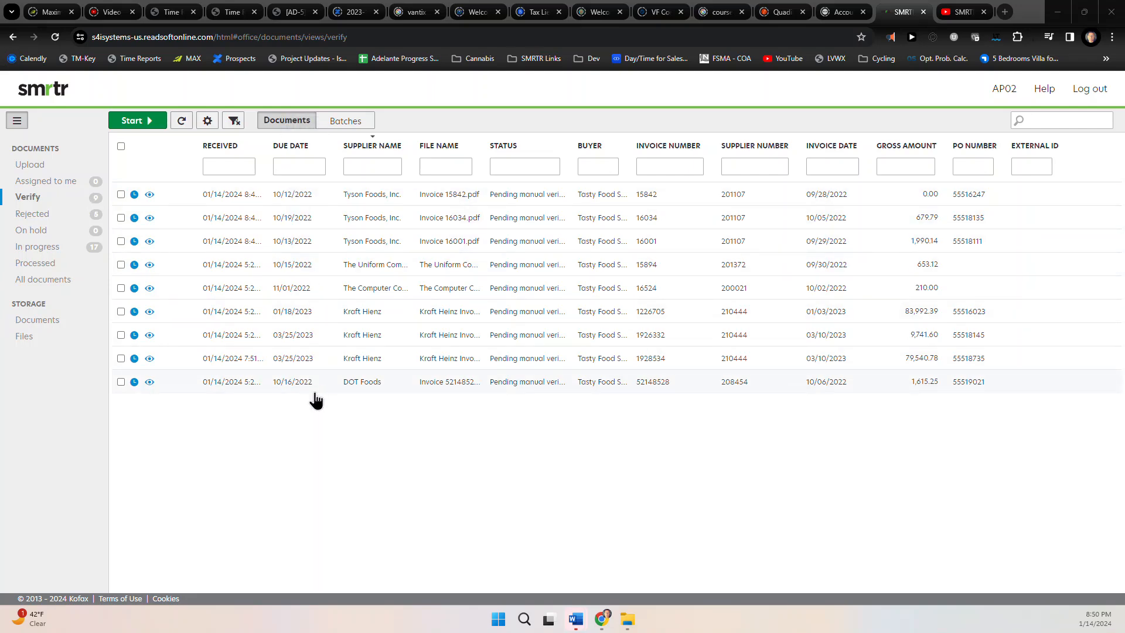
Sort the Verify list by several columns, finishing with Supplier Name descending so Tyson is first
click(587, 150)
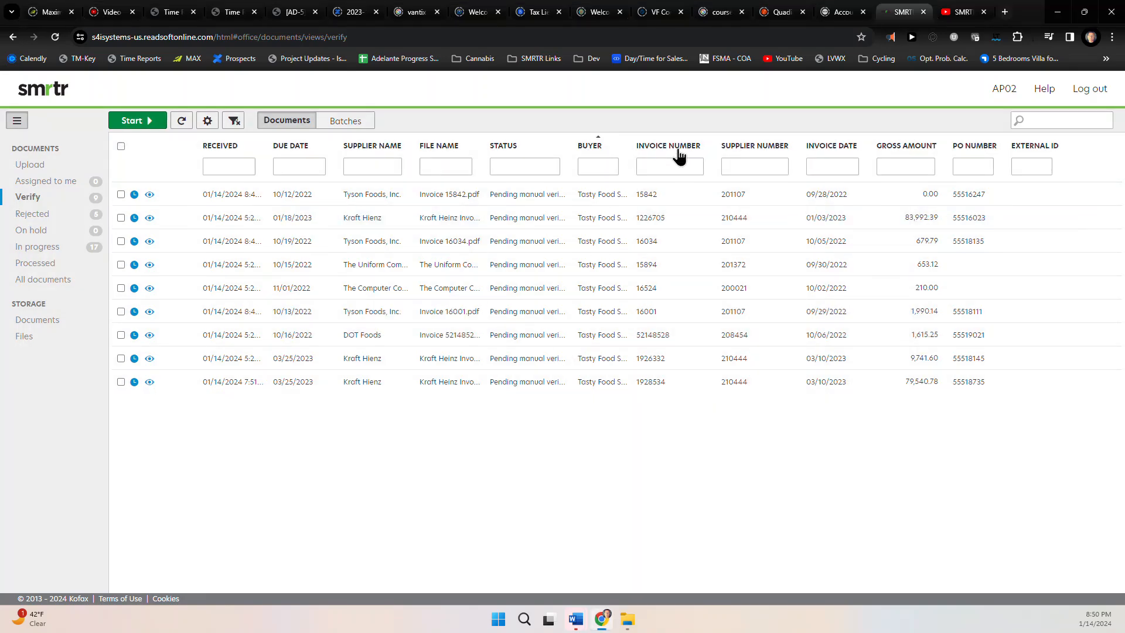
click(677, 147)
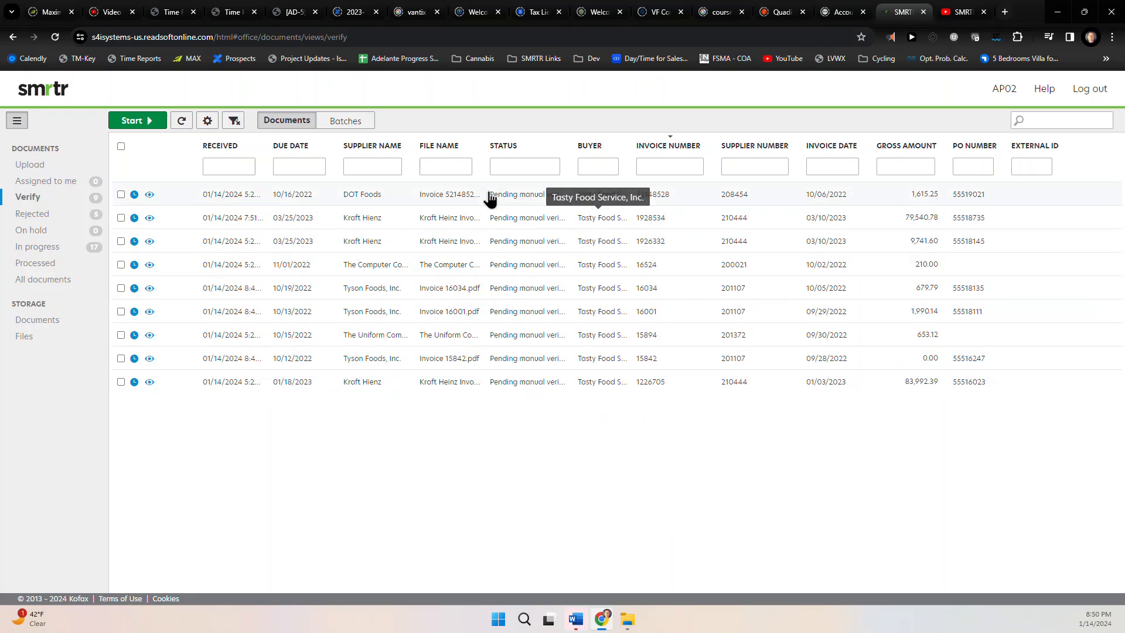
click(287, 153)
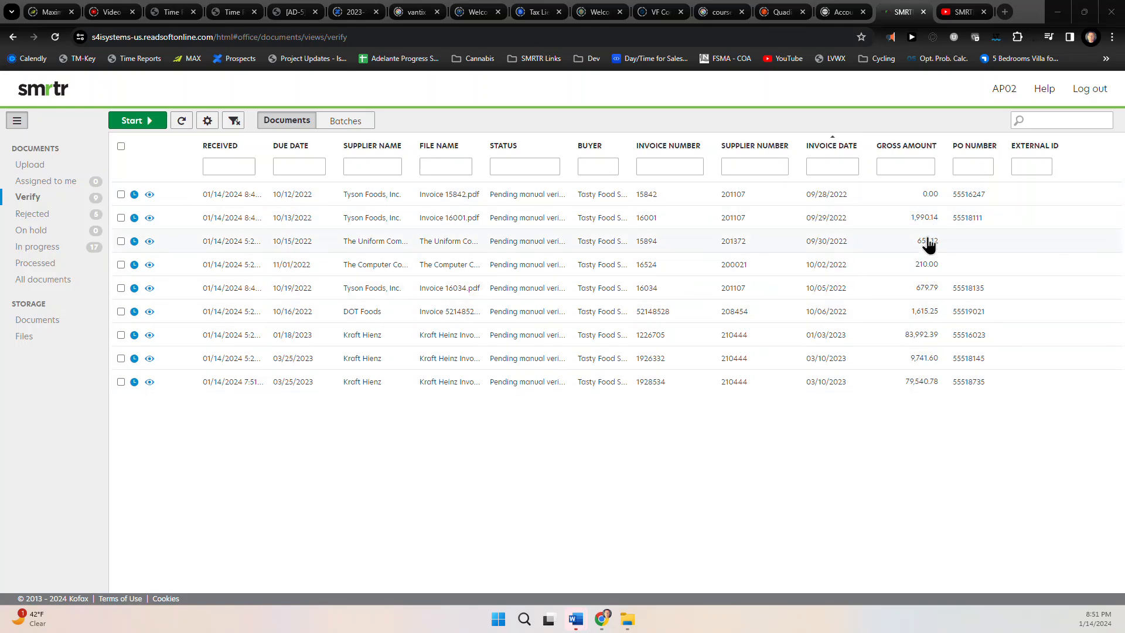
click(745, 148)
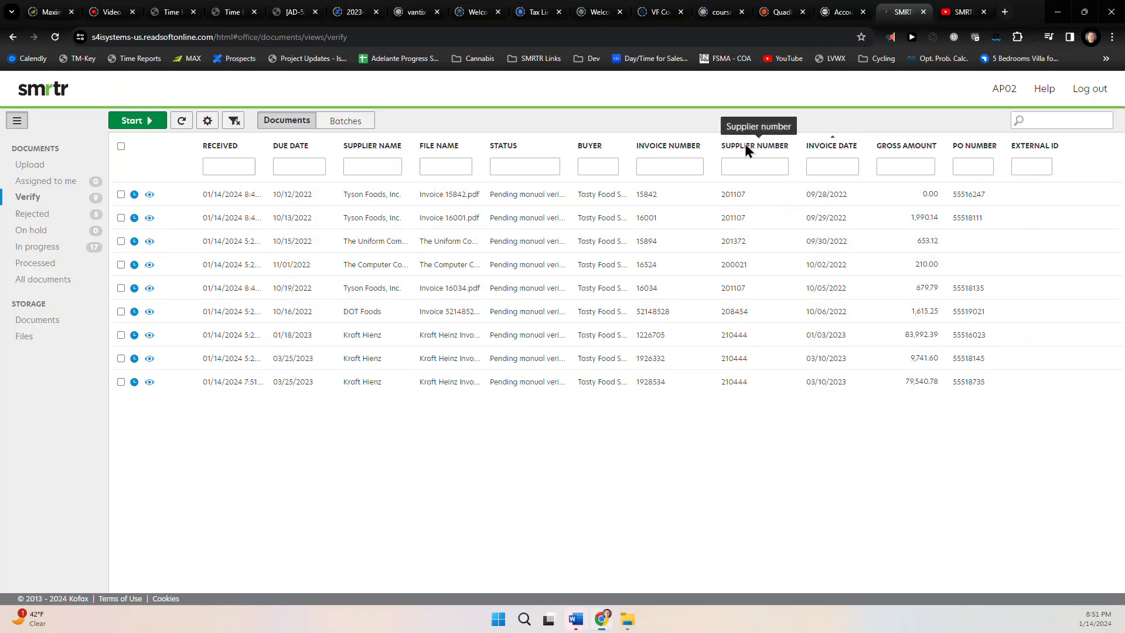
click(287, 155)
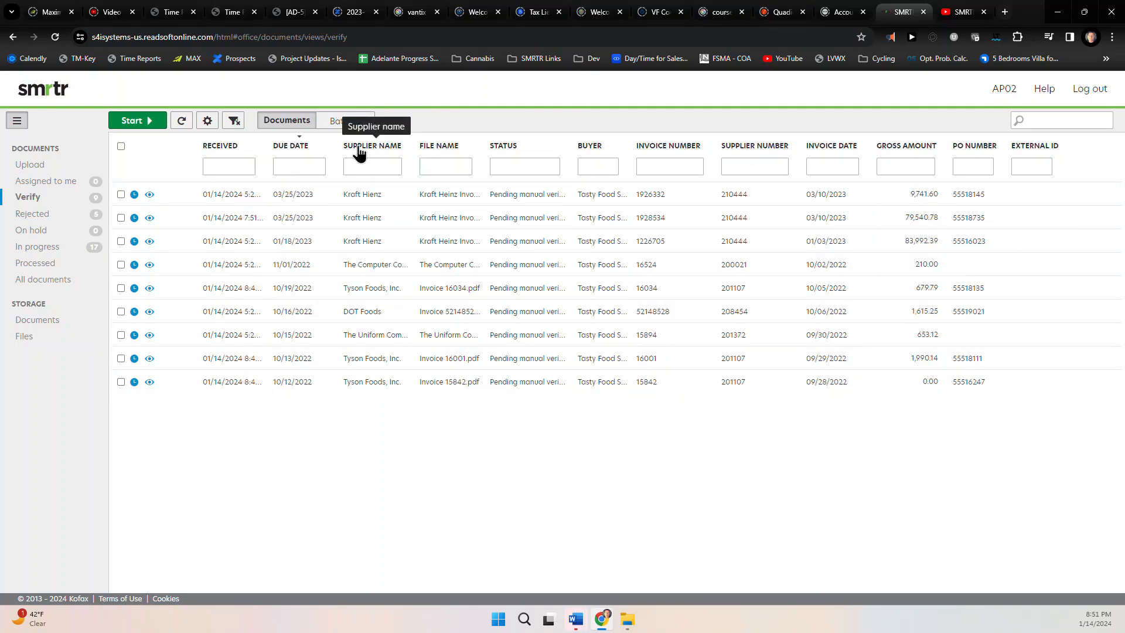
click(360, 151)
click(360, 149)
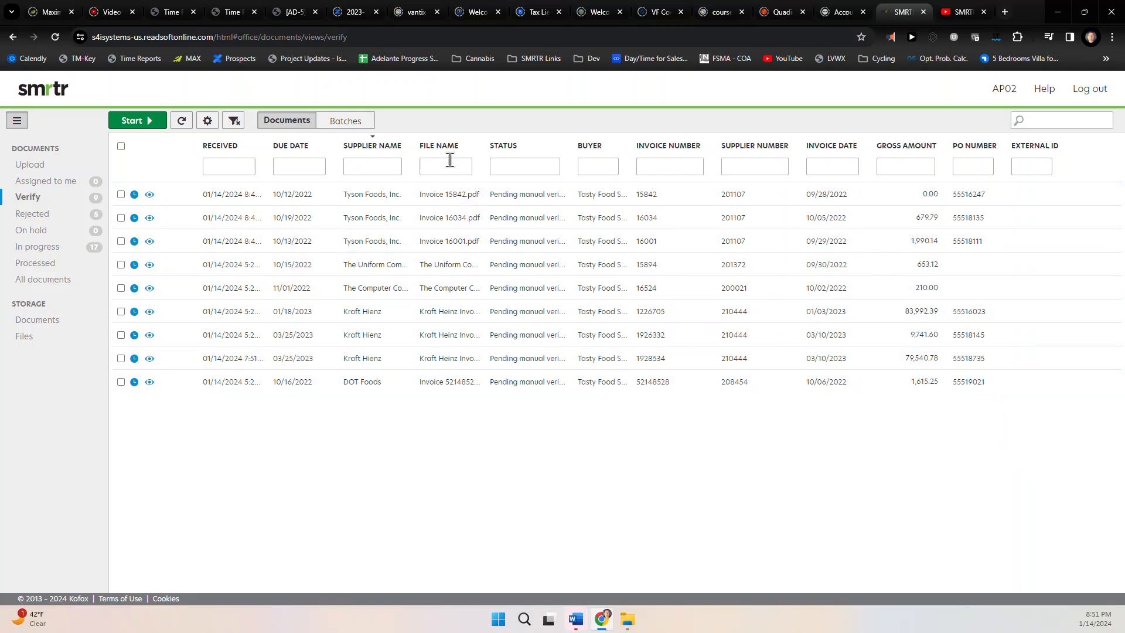
click(208, 123)
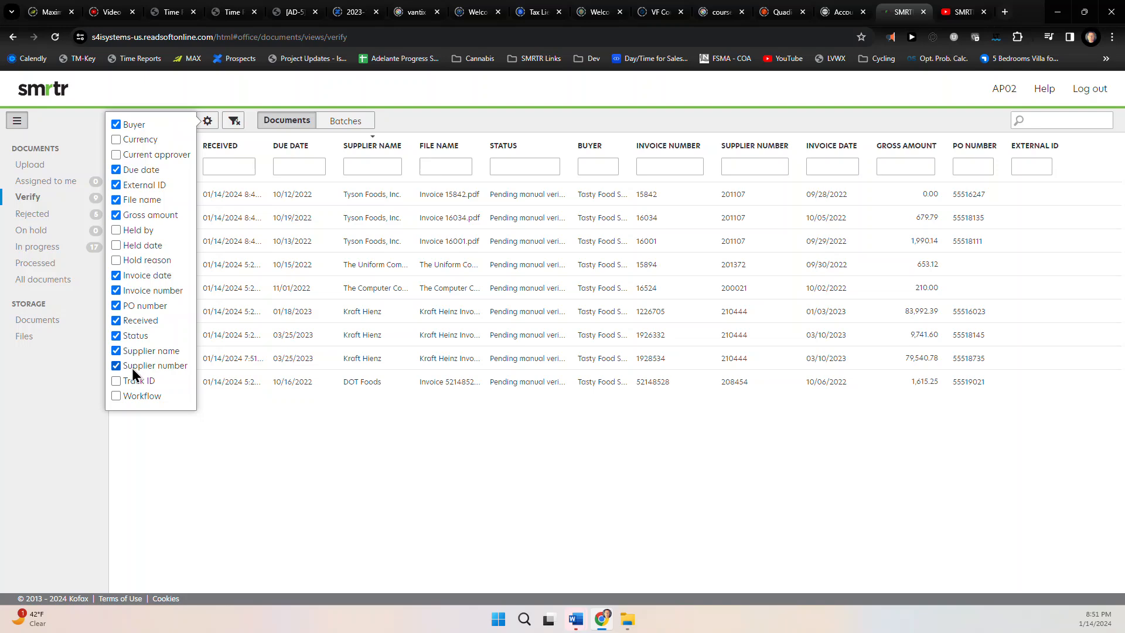
Uncheck External ID in the column chooser so the list ends at PO Number
click(116, 186)
click(400, 125)
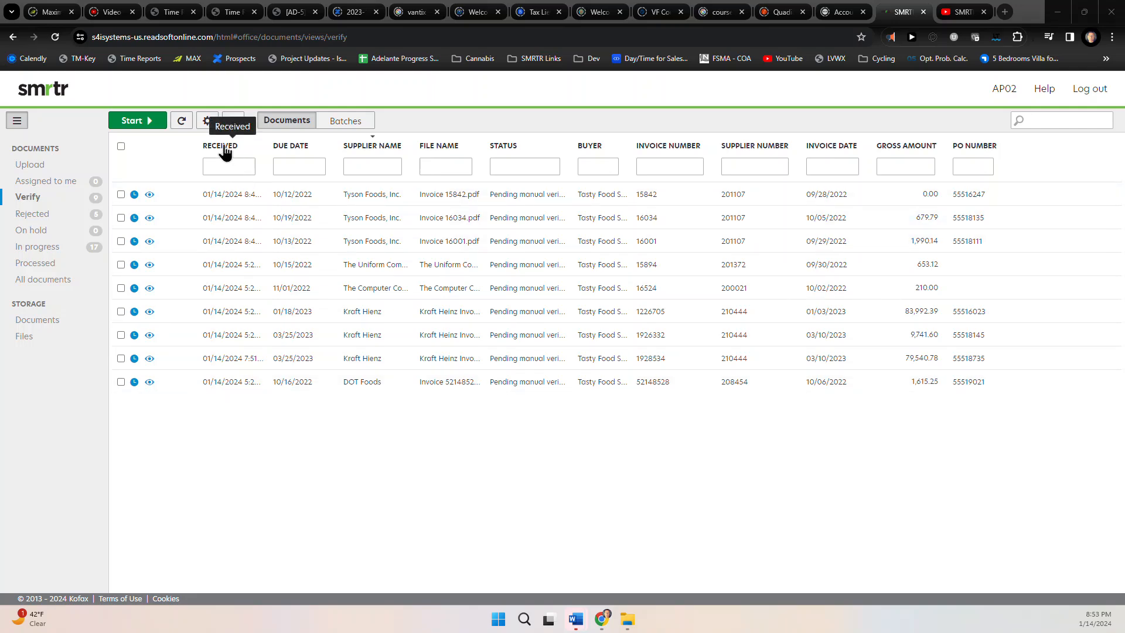
Drag the Received column header to the table's far right, after PO Number
drag(226, 152, 984, 143)
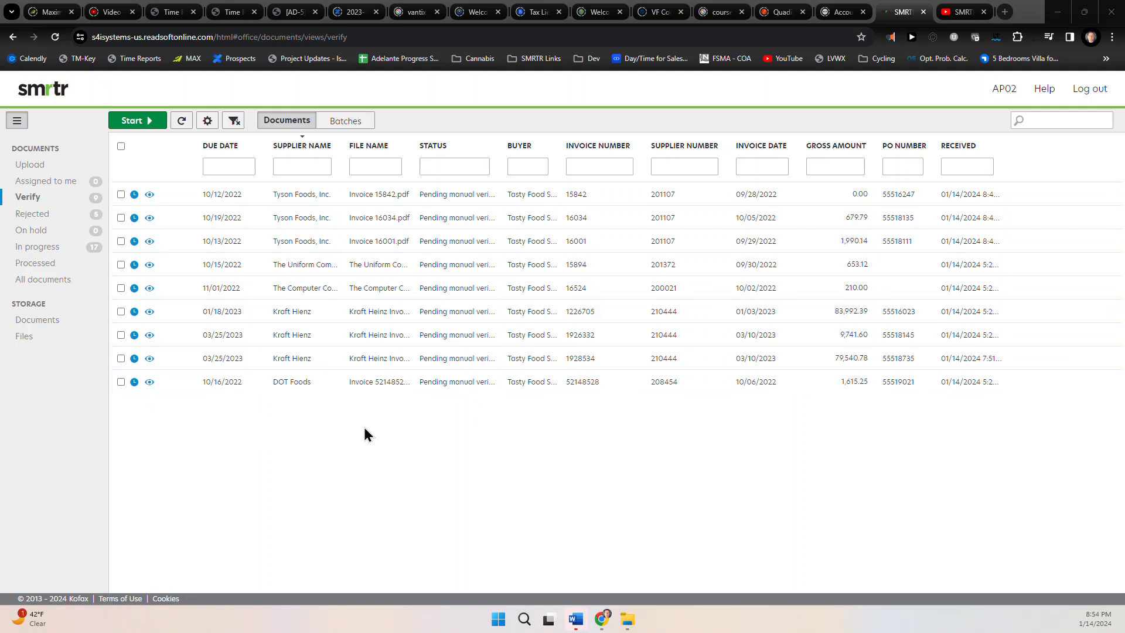
click(121, 146)
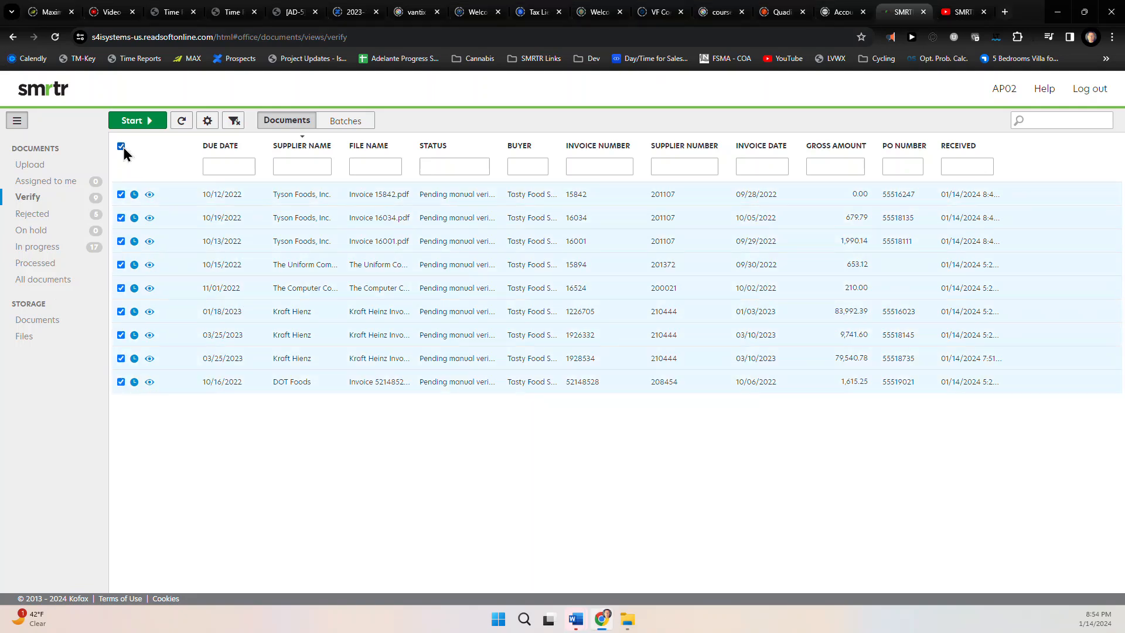
click(120, 147)
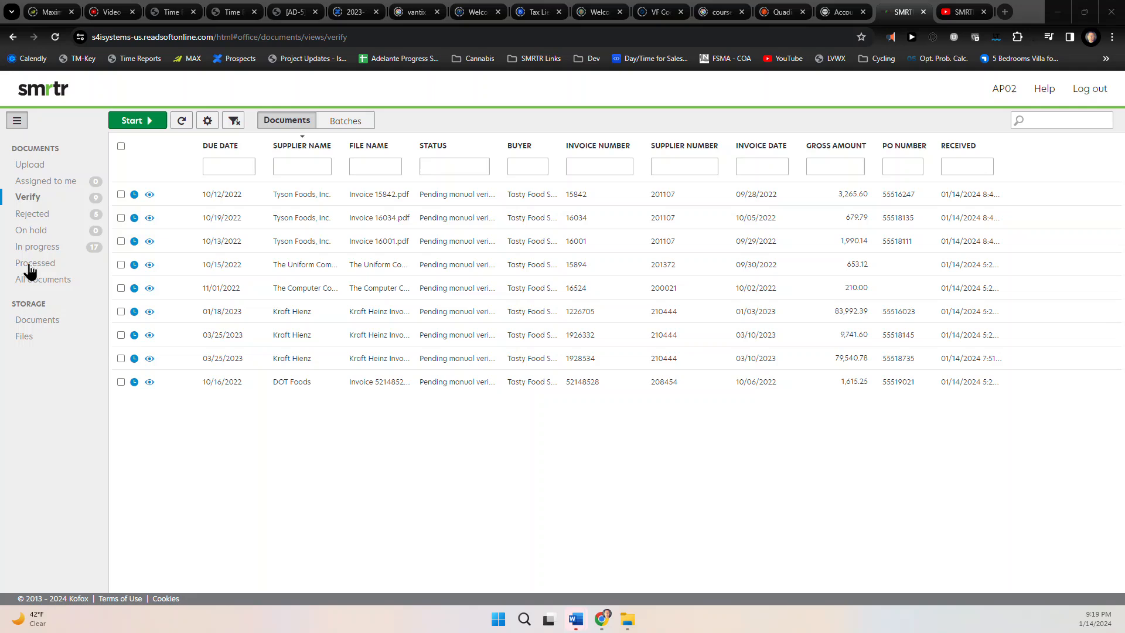
Select the Tyson invoice 16034 row and start verifying it
click(120, 218)
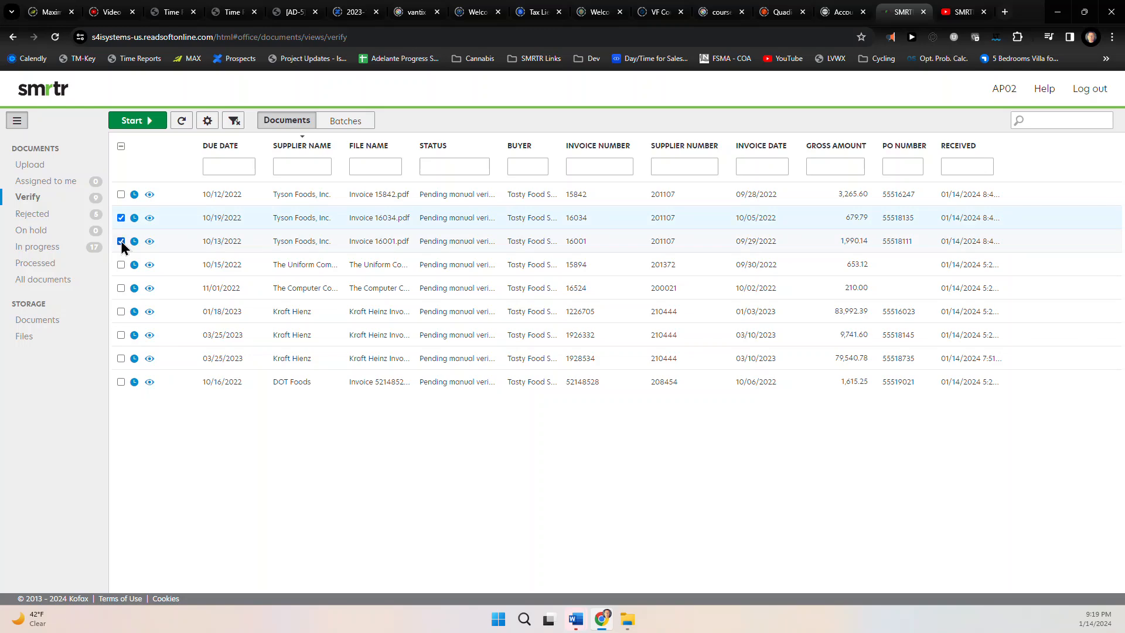
click(137, 123)
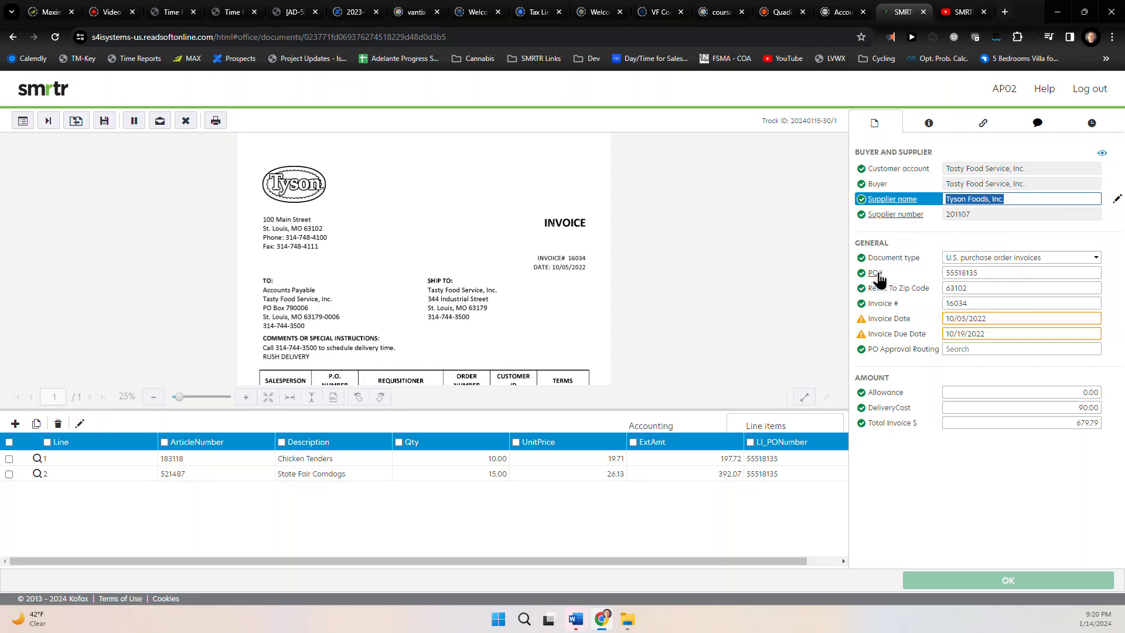
Select the PO# field so P.O. number 55518135 is highlighted on the invoice image
click(966, 272)
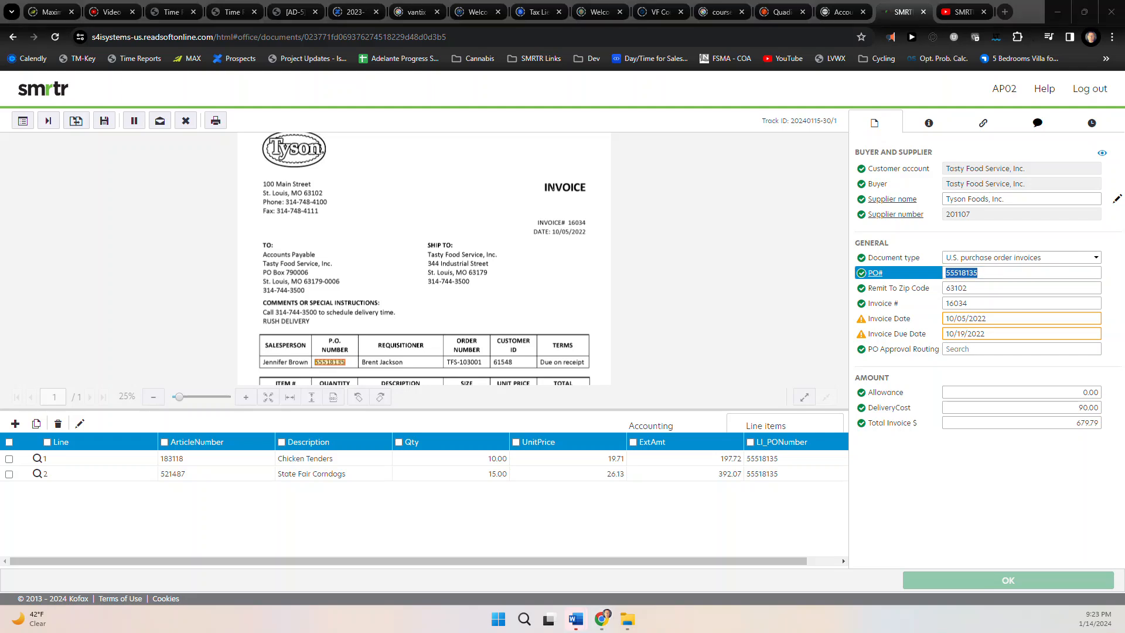
View line 1's PO 55518135 lines, widening the dialog and Delivered Quantity column, then close without changes
click(38, 460)
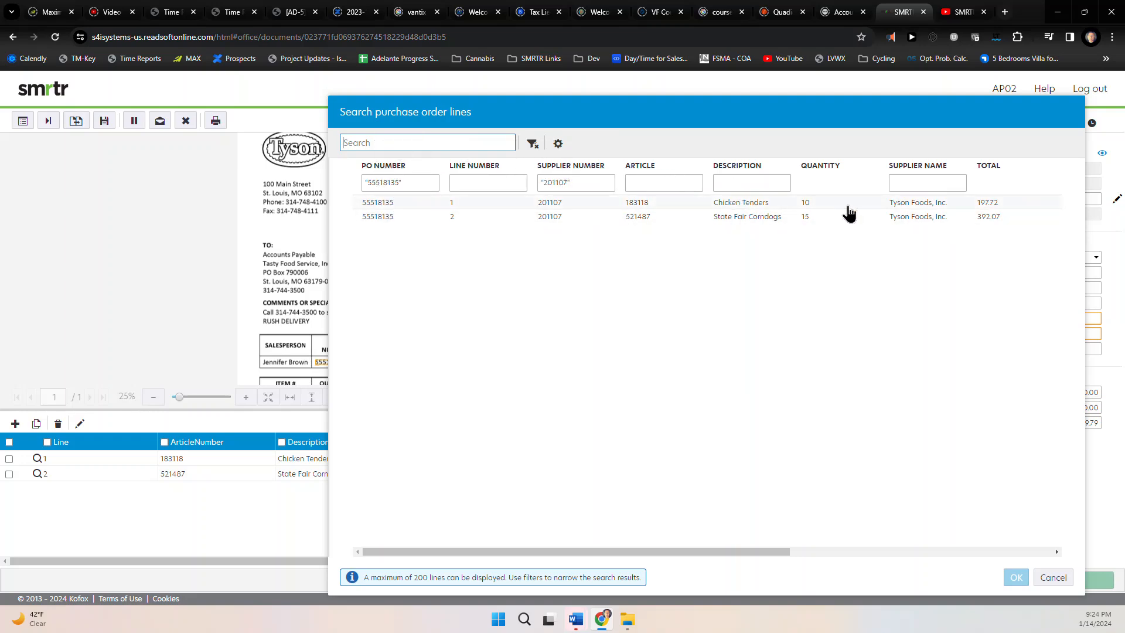
click(558, 145)
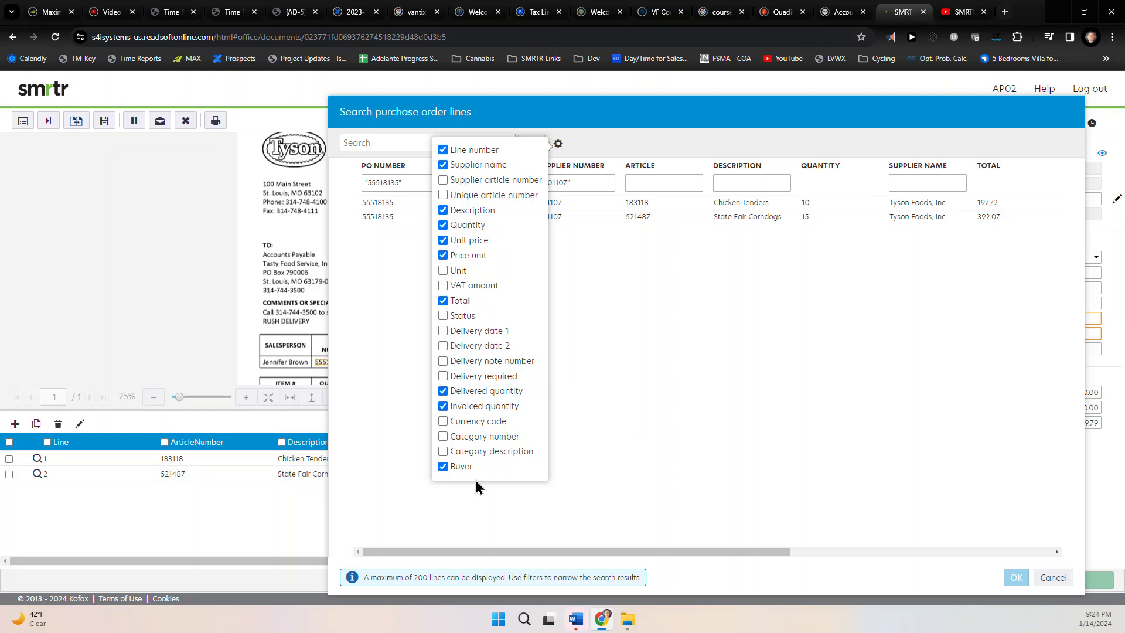
click(644, 419)
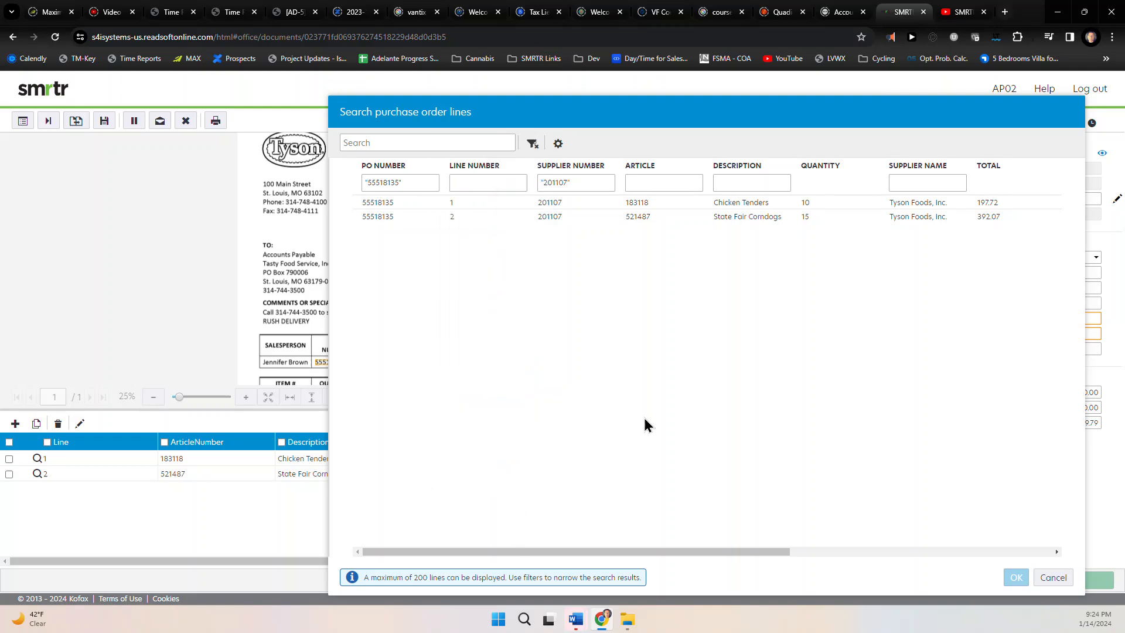
drag(639, 551, 859, 535)
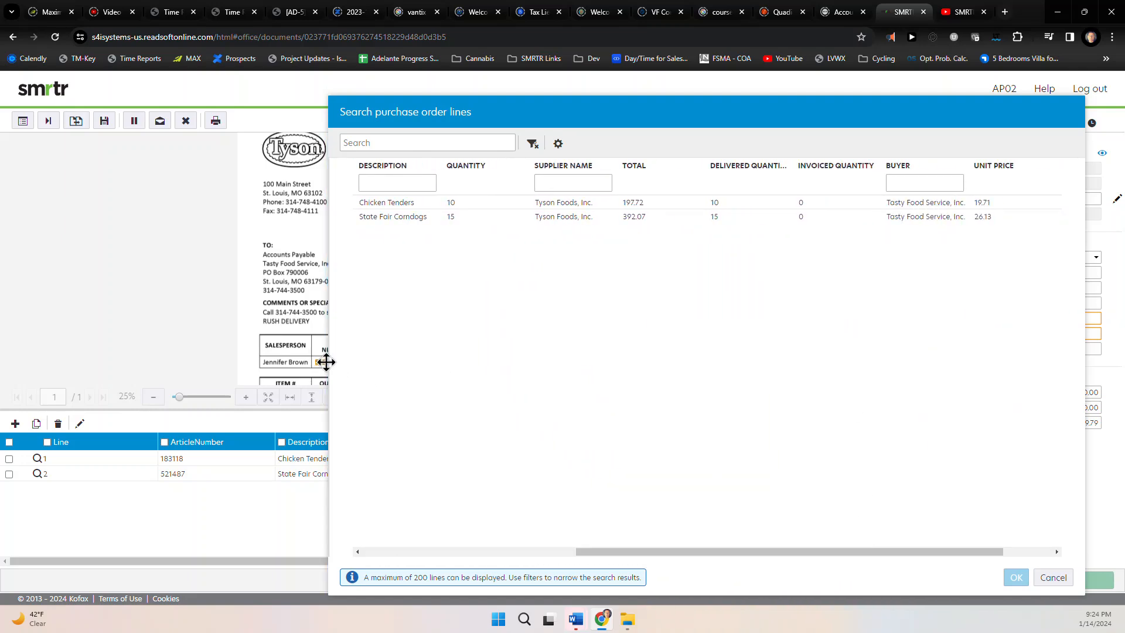
drag(330, 359, 5, 361)
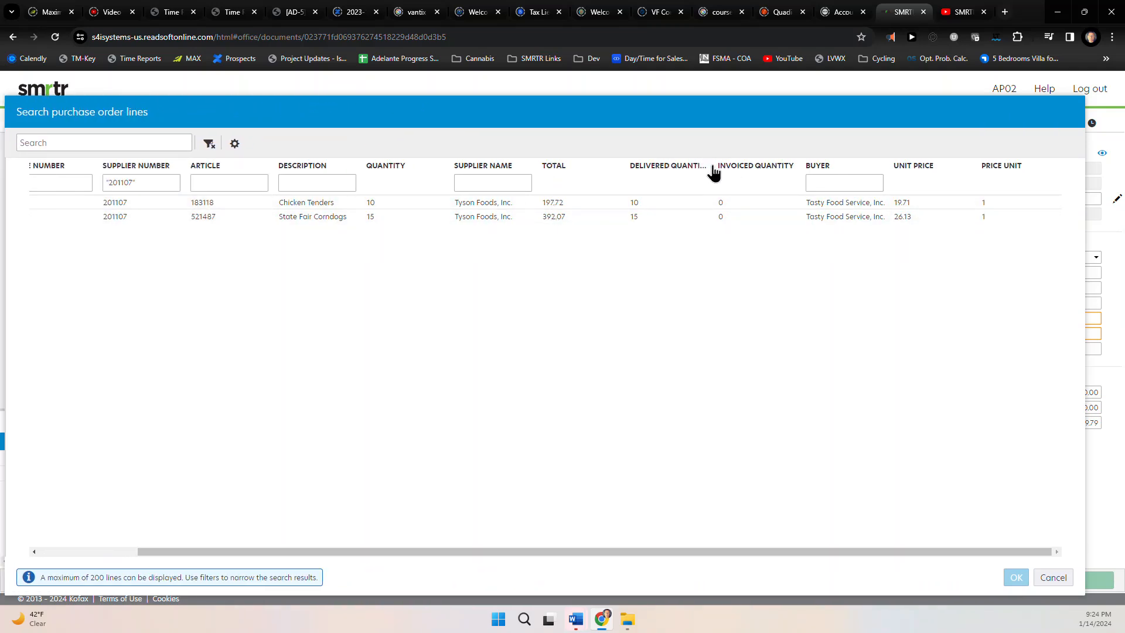
drag(713, 173, 733, 172)
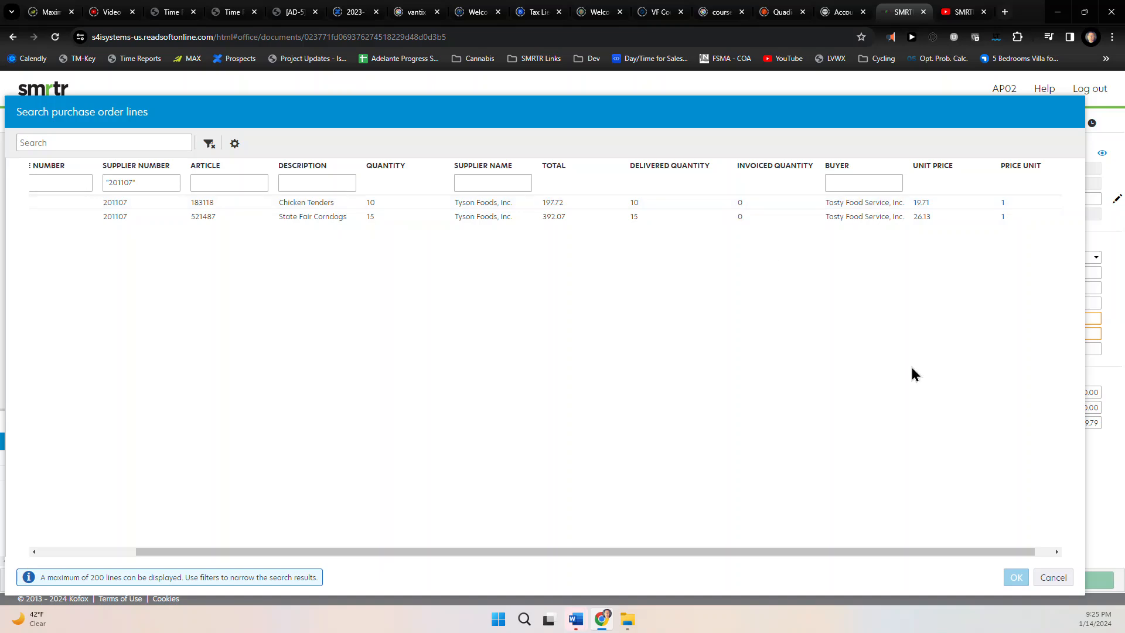
click(1047, 579)
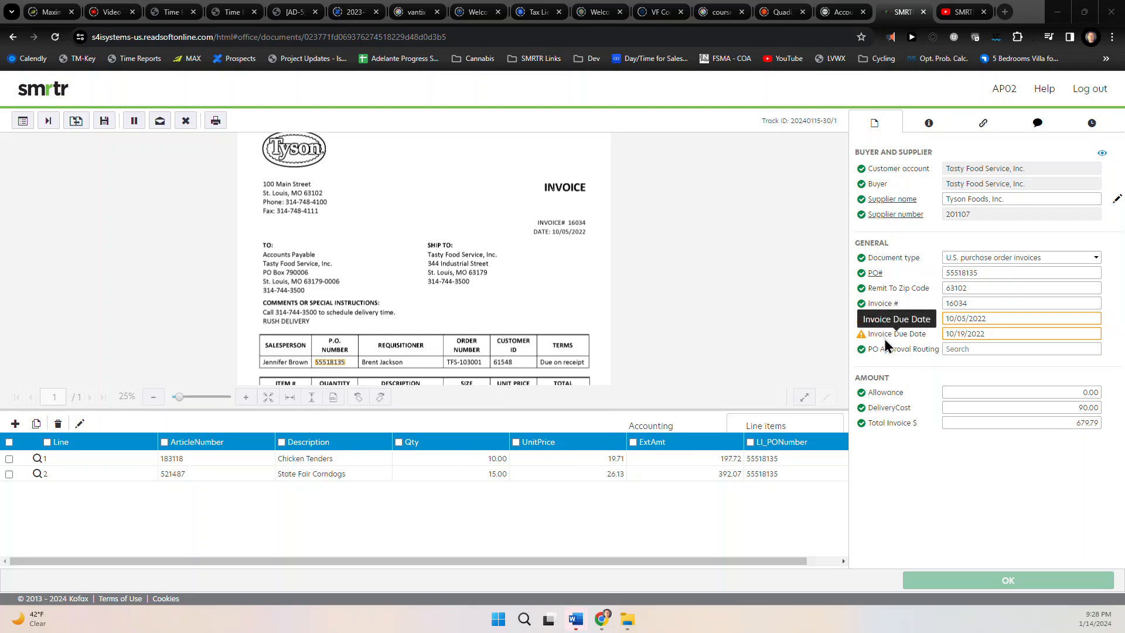
Accept the Invoice Date and Due Date warnings on invoice 16034 so every field validates
click(1014, 320)
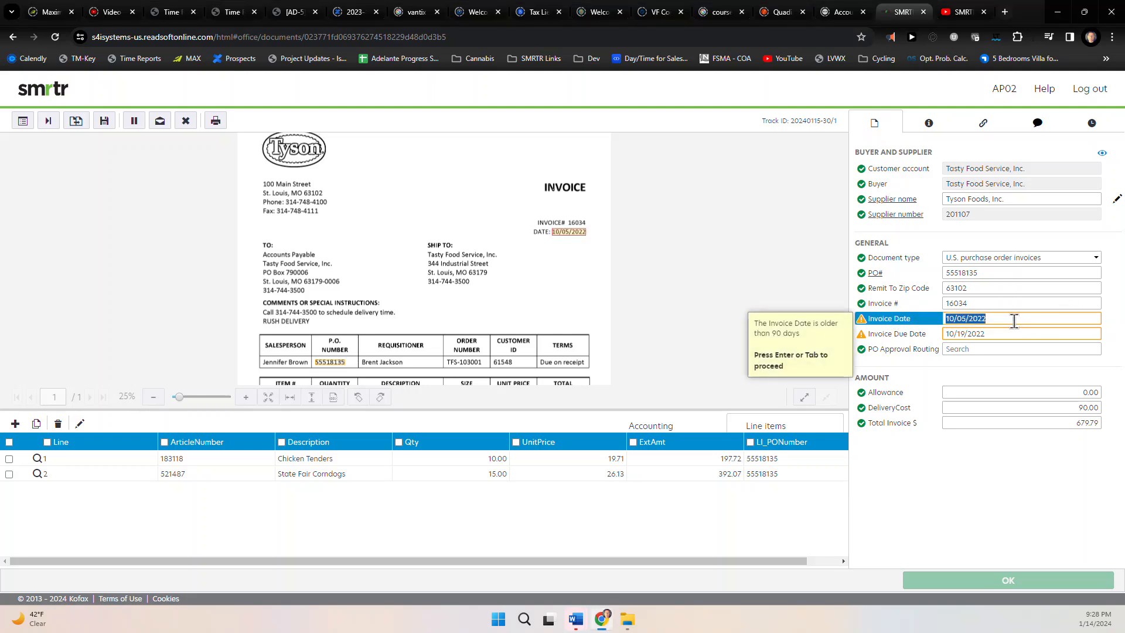
key(Return)
key(Return)
key(Return)
key(Return)
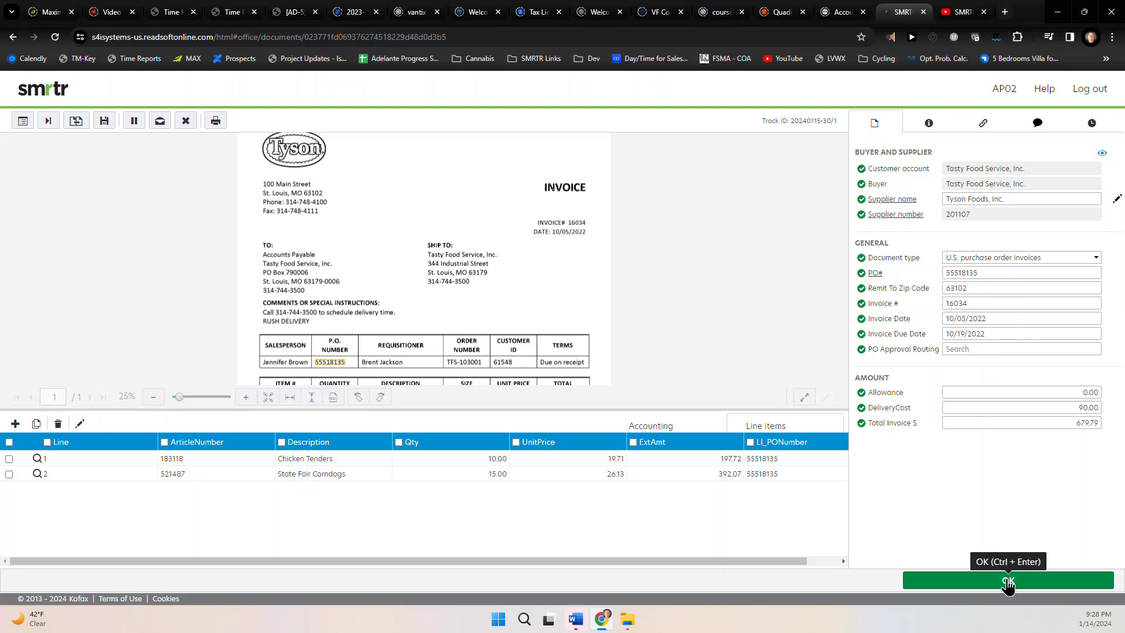
Submit invoice 16034 and review both pages of Tyson invoice 16001
click(1008, 581)
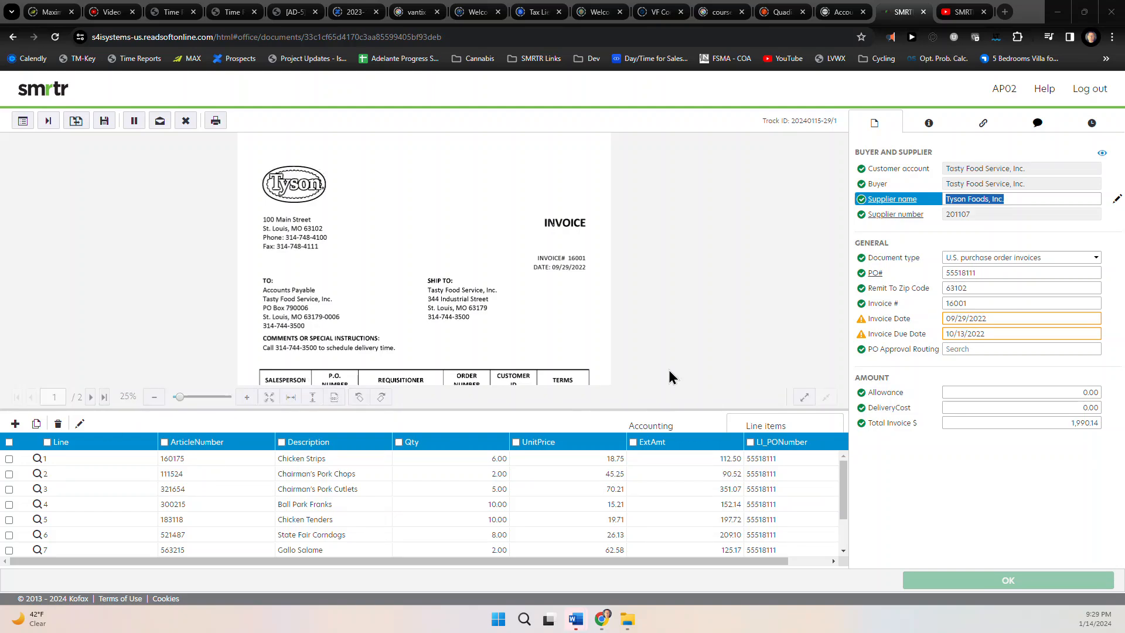
scroll(546, 458, down, 2)
scroll(546, 459, up, 2)
scroll(530, 301, down, 3)
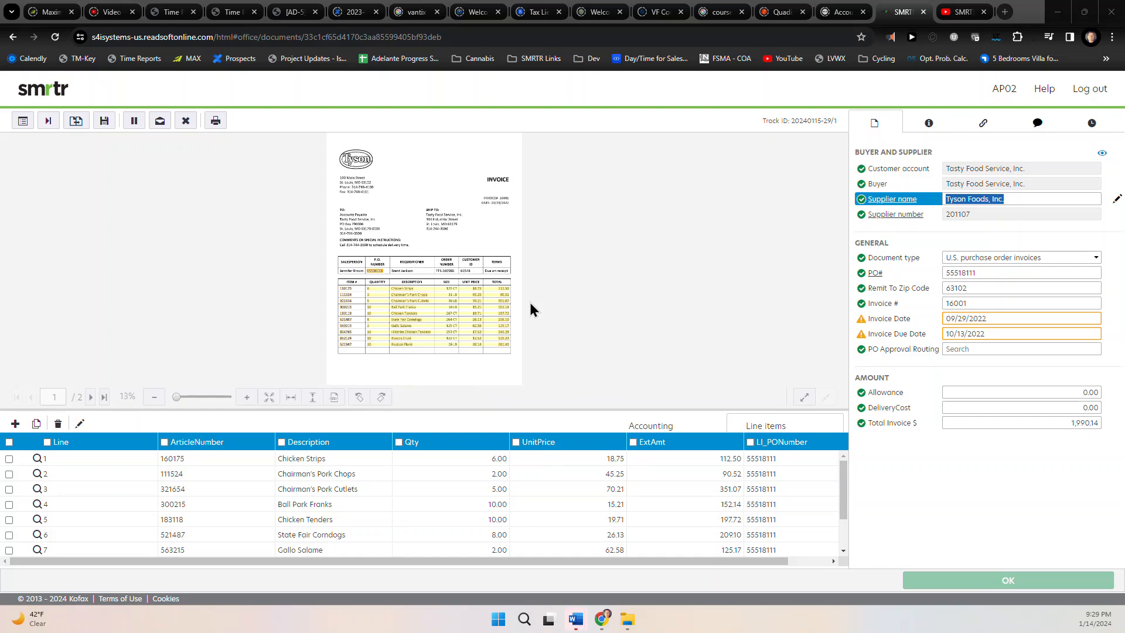
scroll(529, 302, up, 3)
click(91, 397)
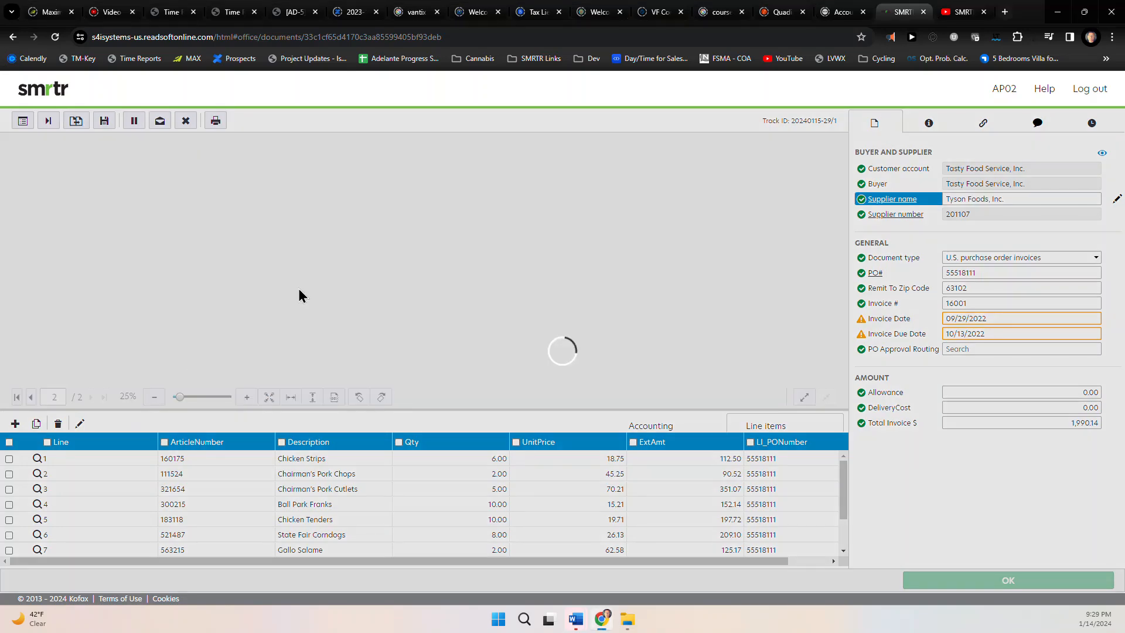
scroll(519, 303, down, 1)
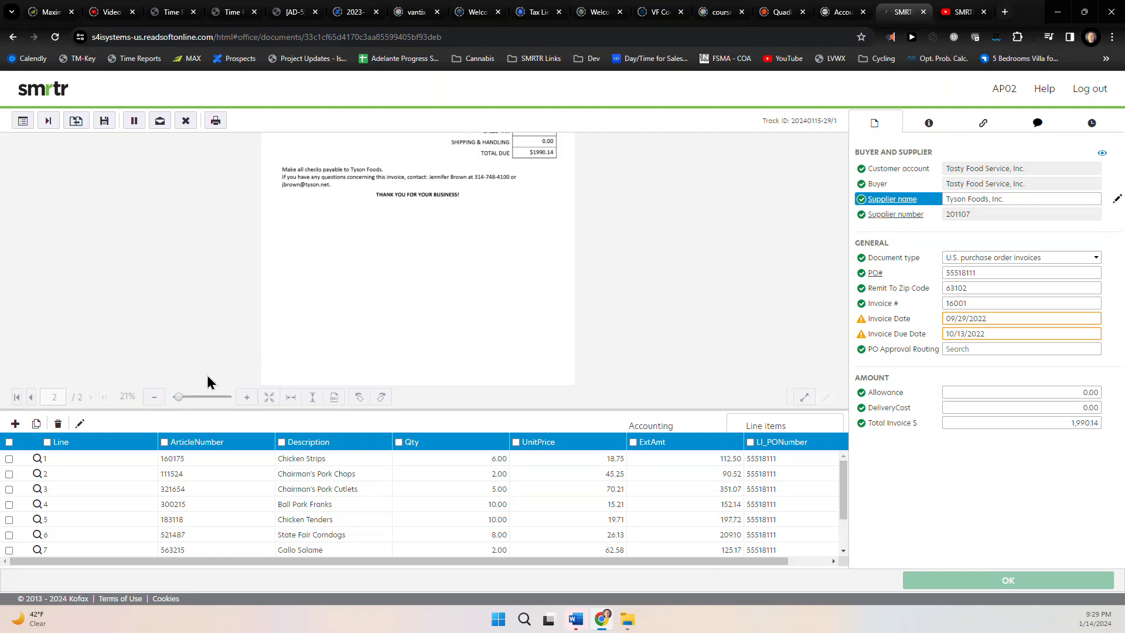
click(31, 396)
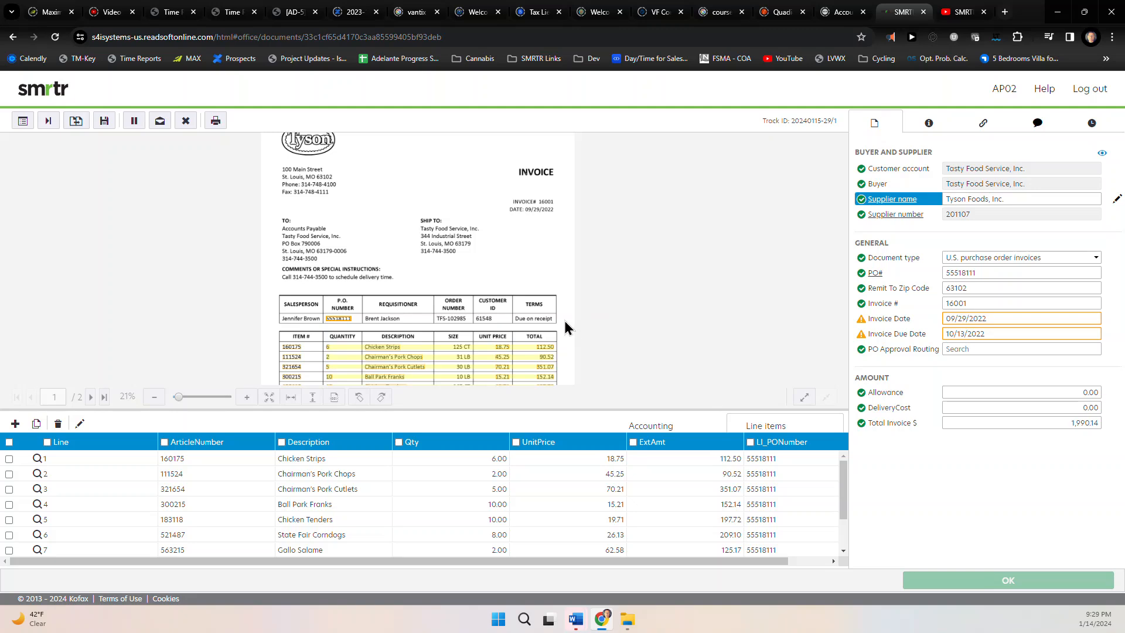
scroll(563, 318, down, 3)
scroll(564, 318, up, 2)
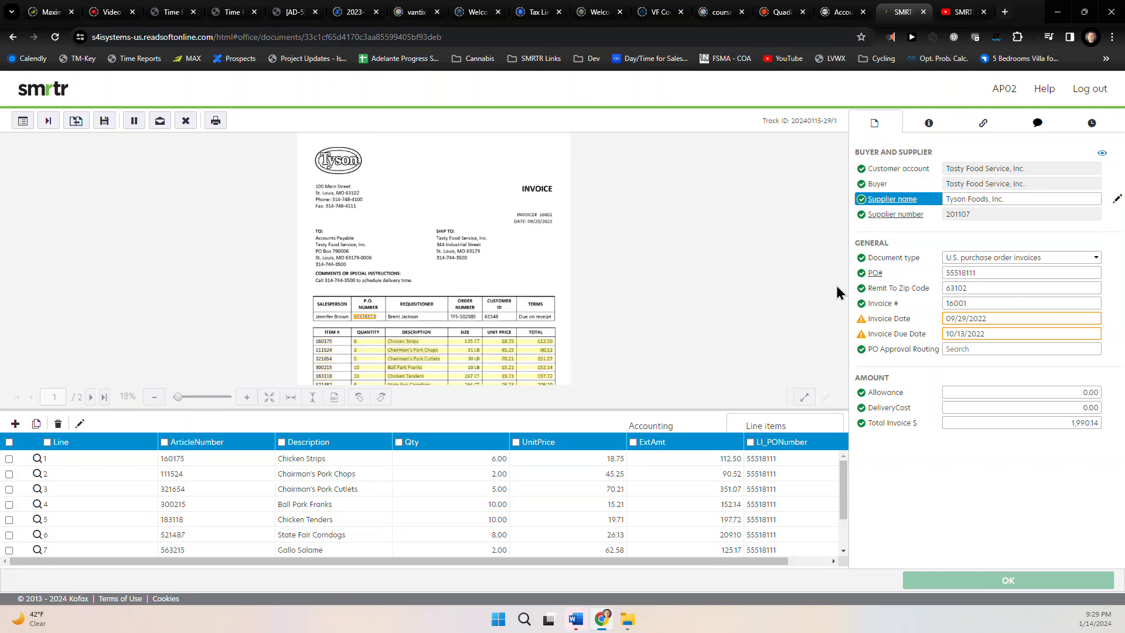
Accept invoice 16001's invoice and due date warnings and submit it as verified
click(999, 319)
key(Return)
key(Return)
key(Return)
key(Return)
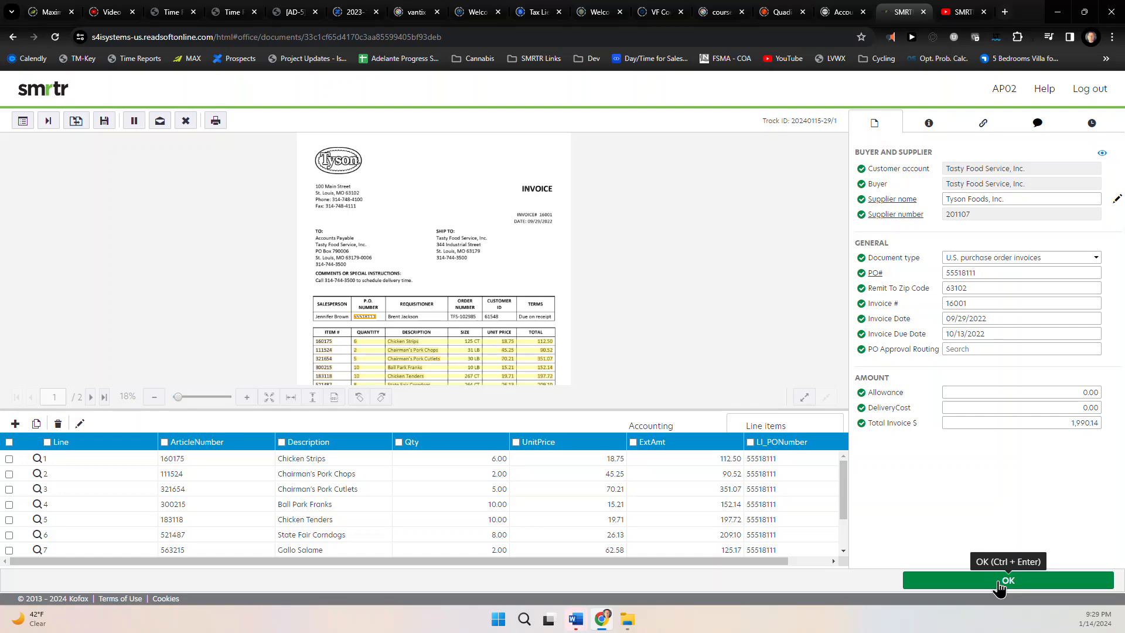
click(998, 582)
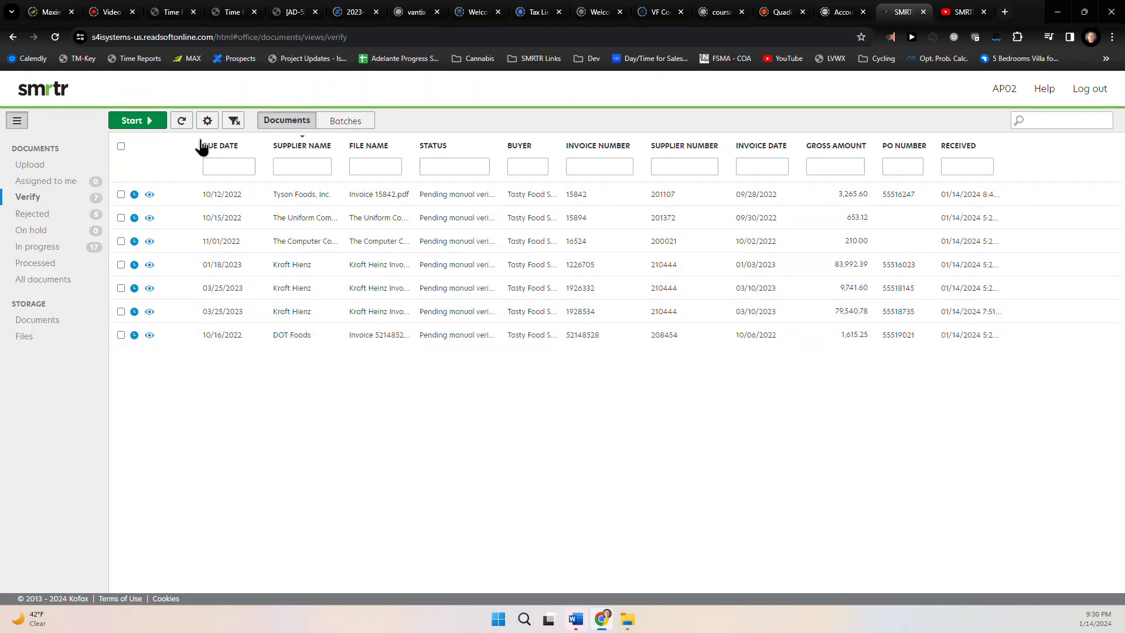
Start verifying Tyson invoice 15842 and accept its old invoice date and due date warnings
click(137, 120)
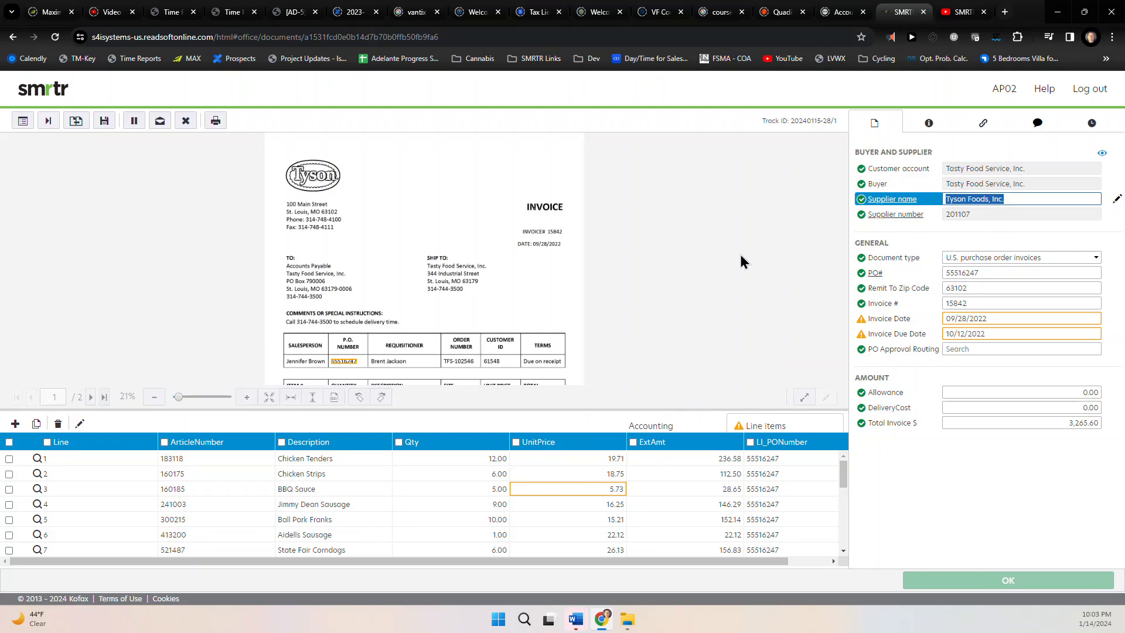
click(989, 319)
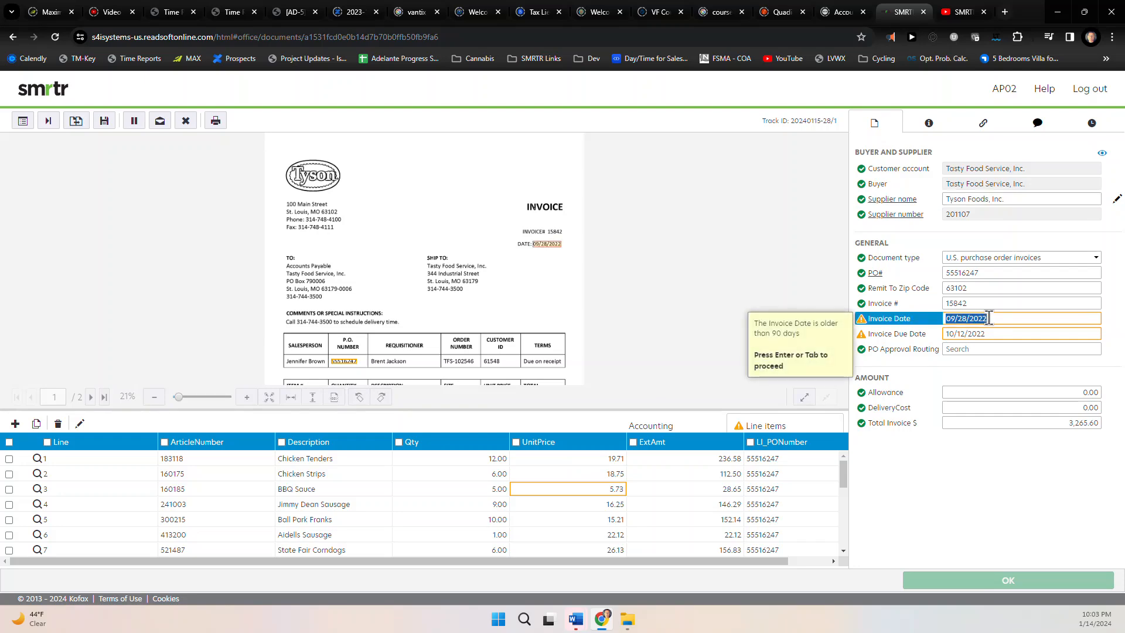
key(Return)
key(Return)
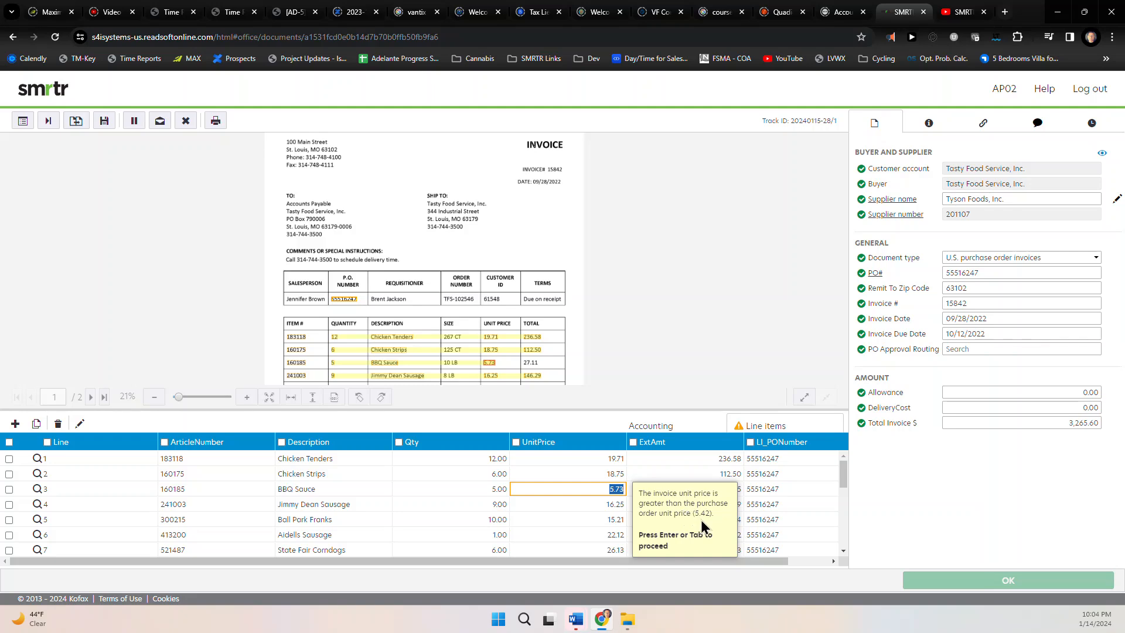
click(39, 490)
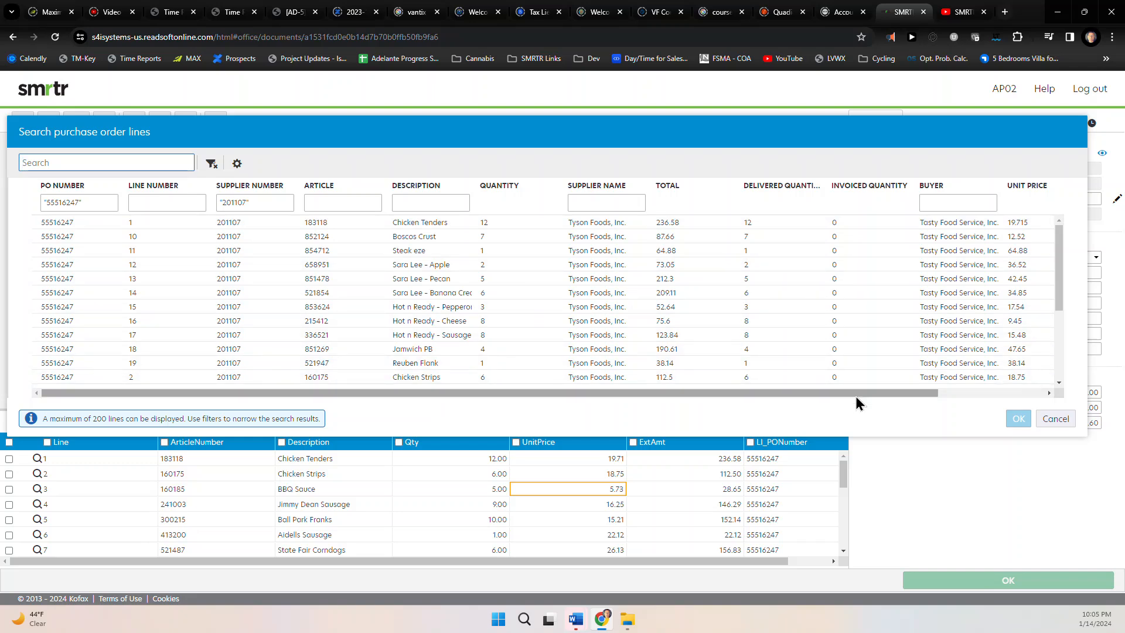
click(147, 203)
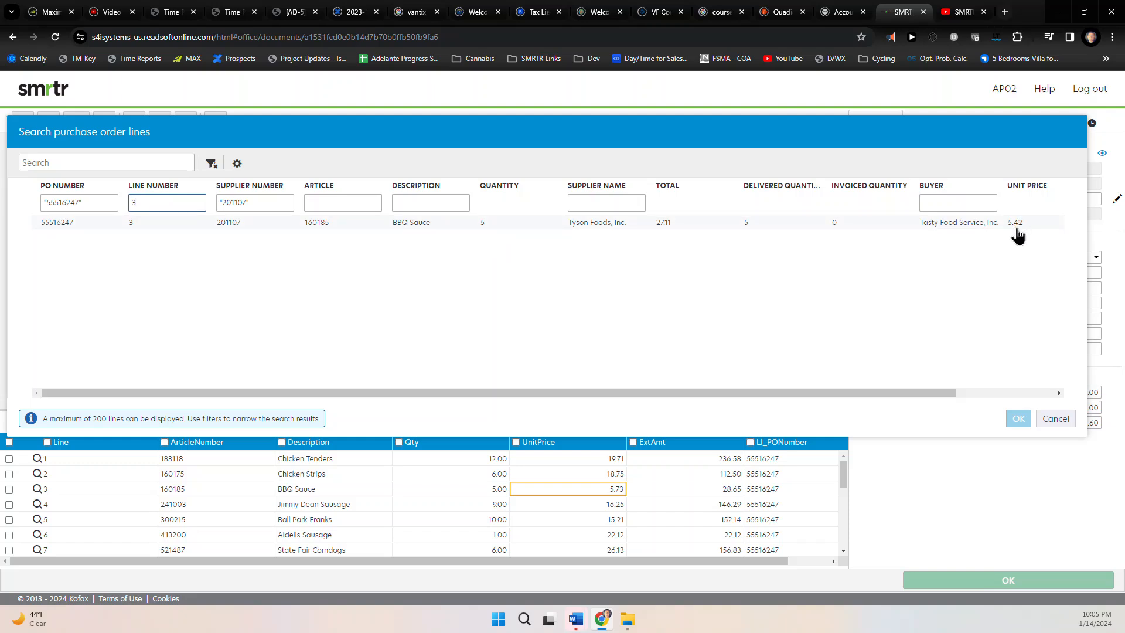
drag(943, 395, 1068, 395)
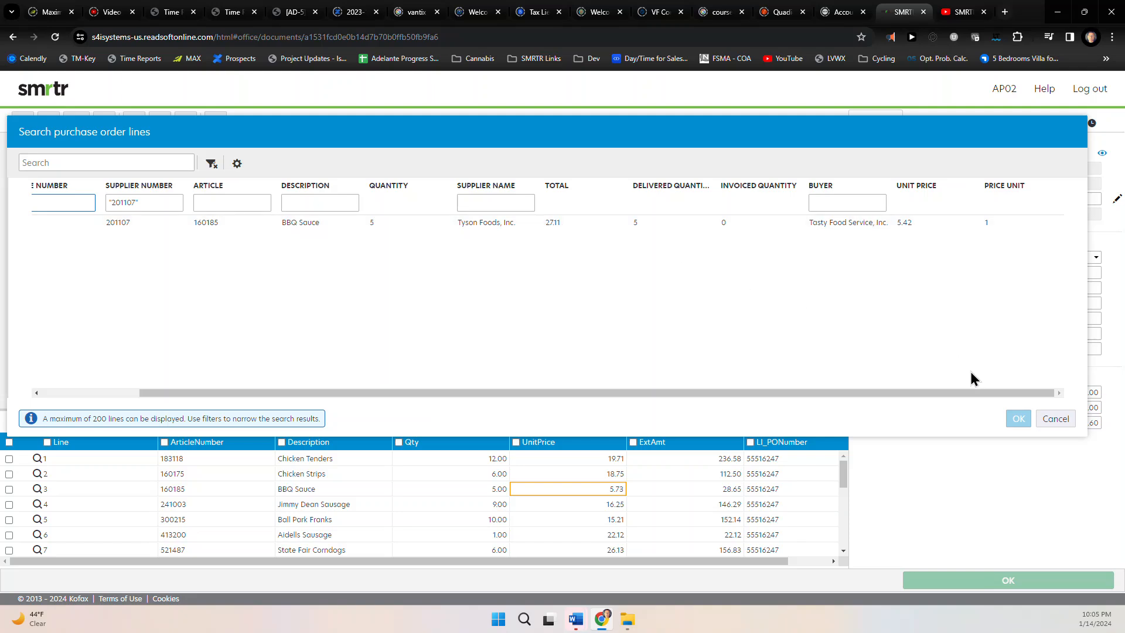
click(1055, 419)
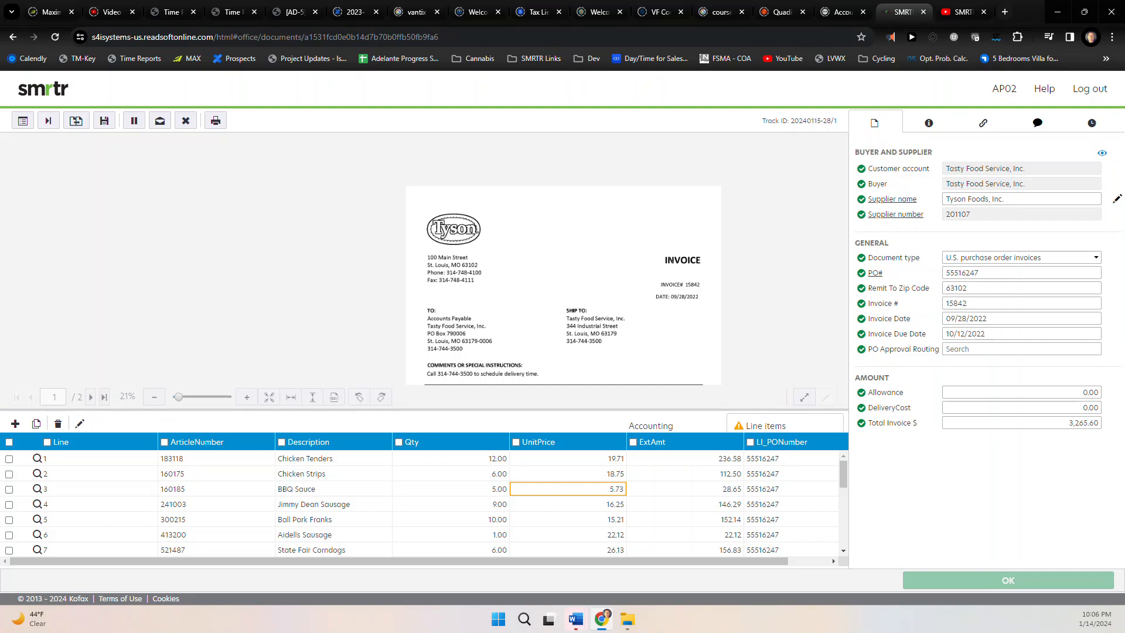
Enter 'bu' in PO Approval Routing and bring up supplier 201107's purchase order search
click(960, 348)
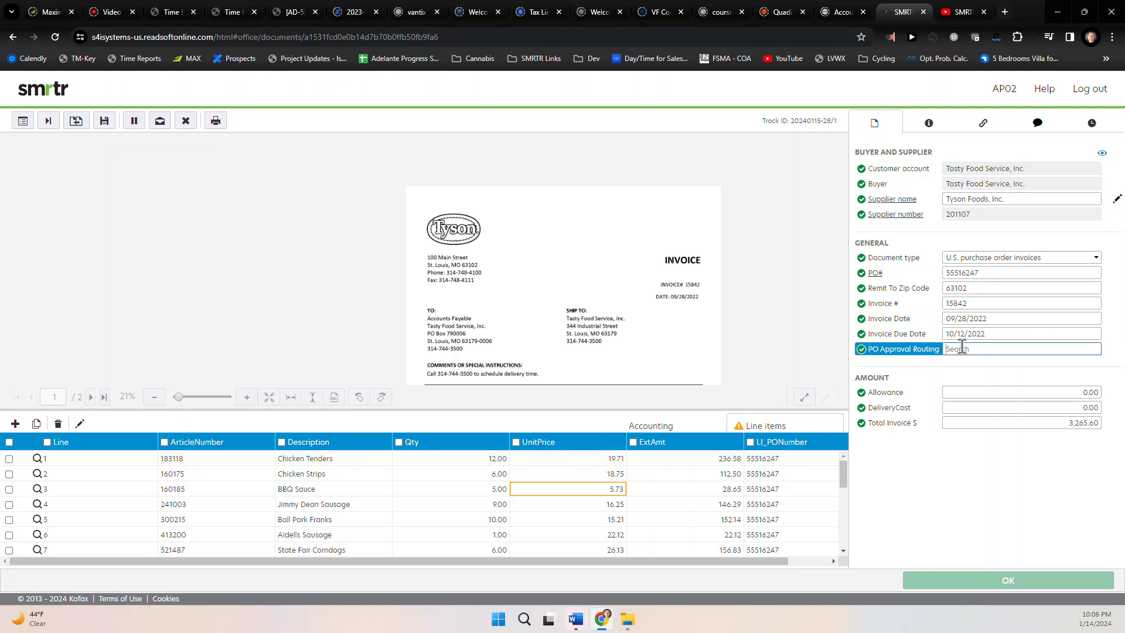
text(b)
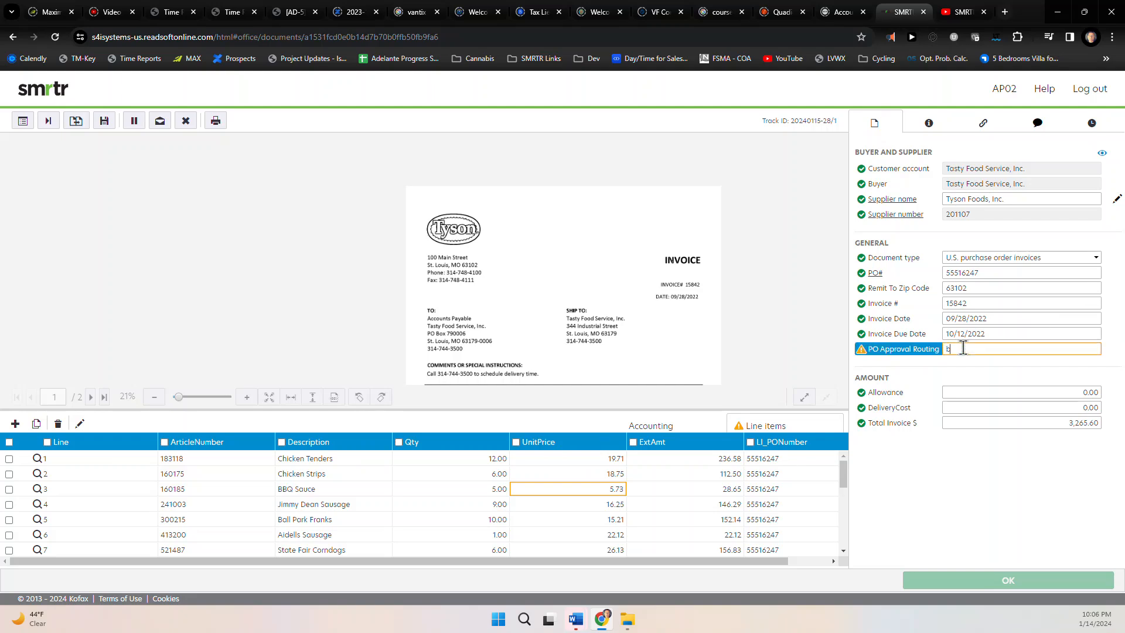
text(u)
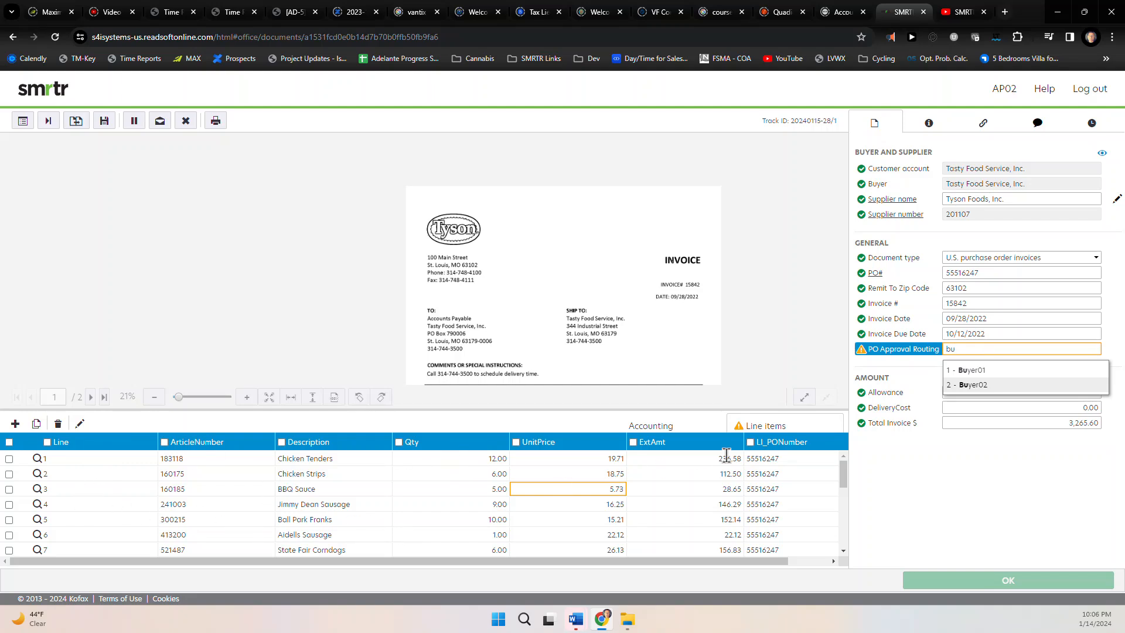
click(872, 274)
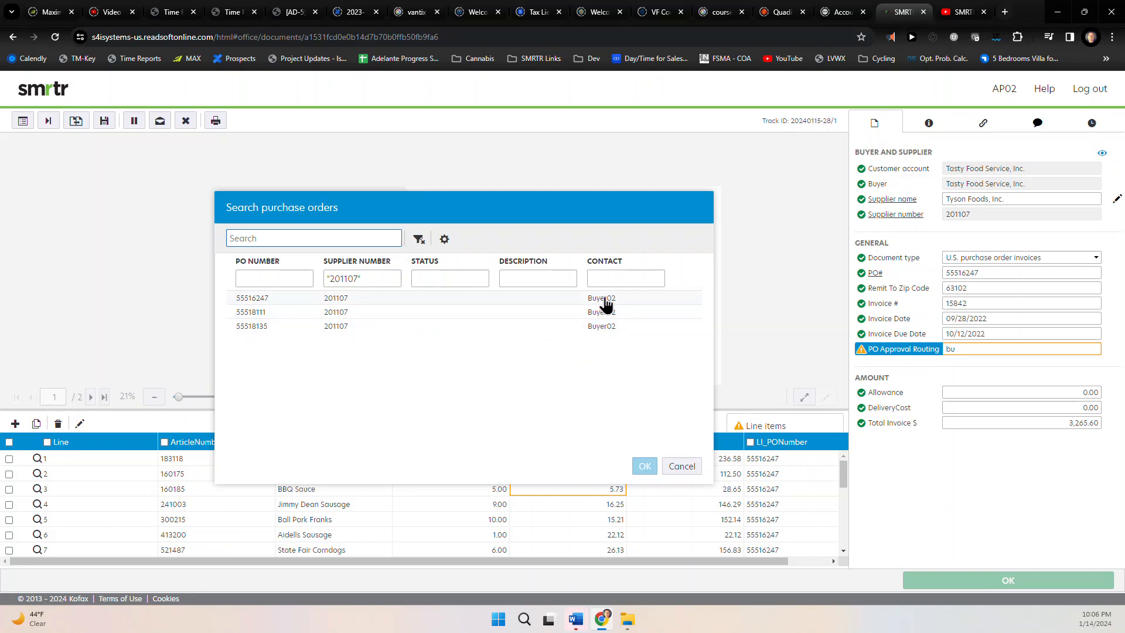
Cancel the purchase order search and choose 2 as invoice 15842's PO Approval Routing
click(682, 466)
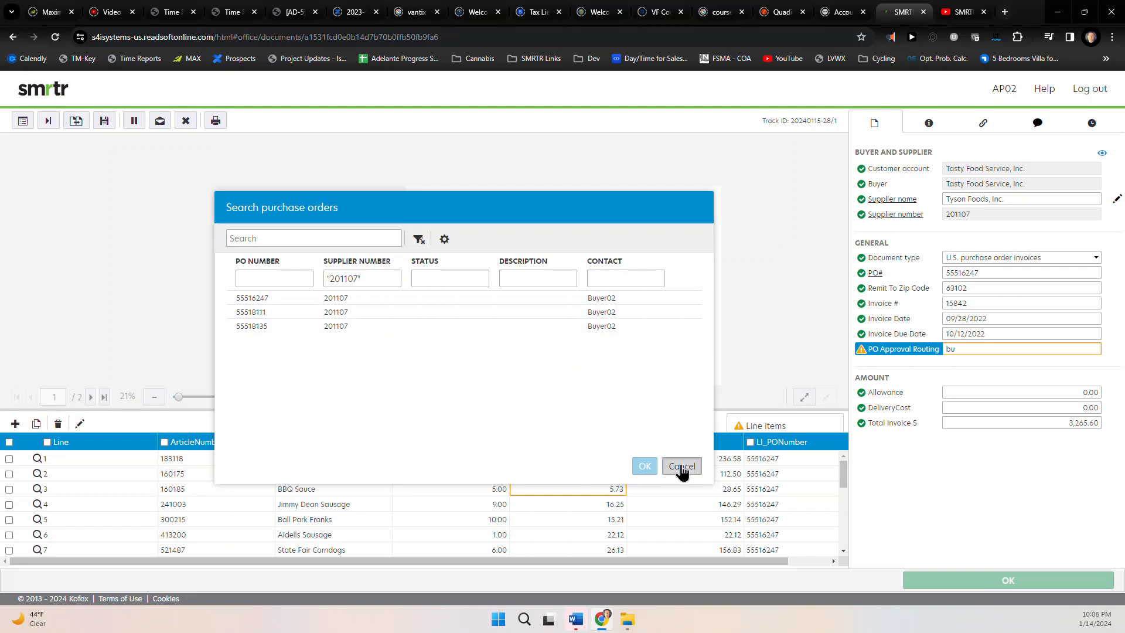
click(971, 349)
click(971, 386)
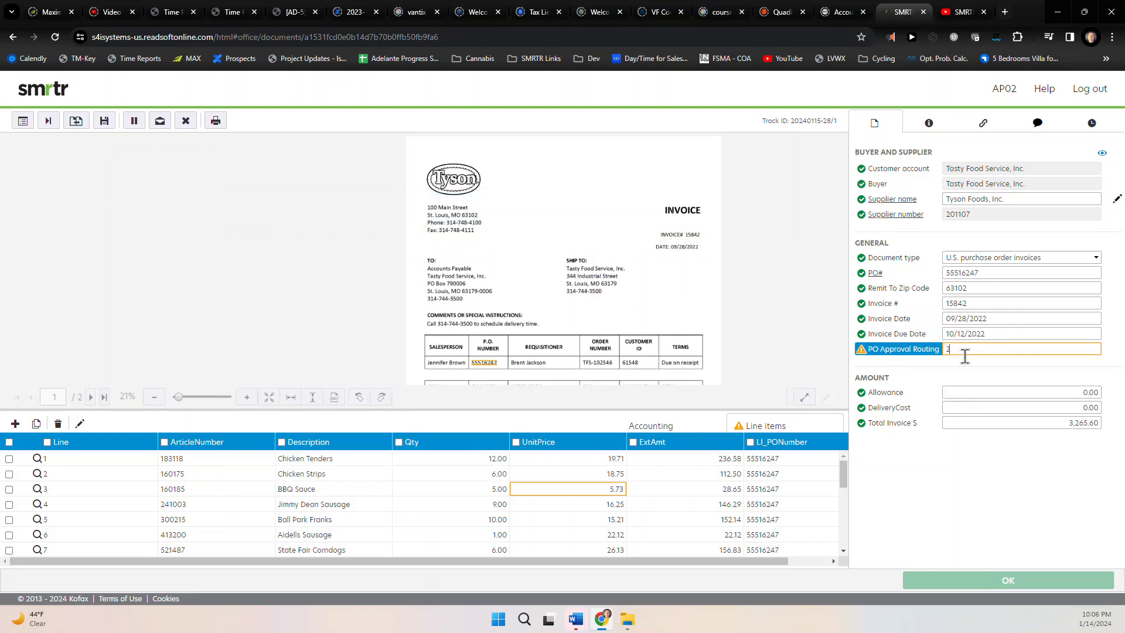
click(966, 389)
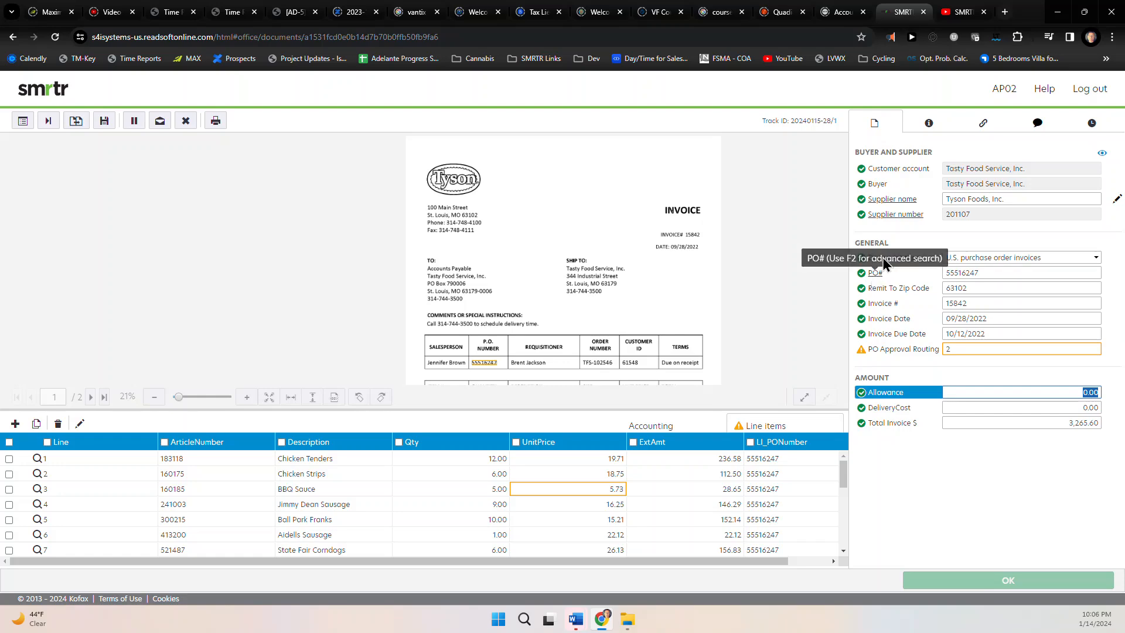
click(892, 200)
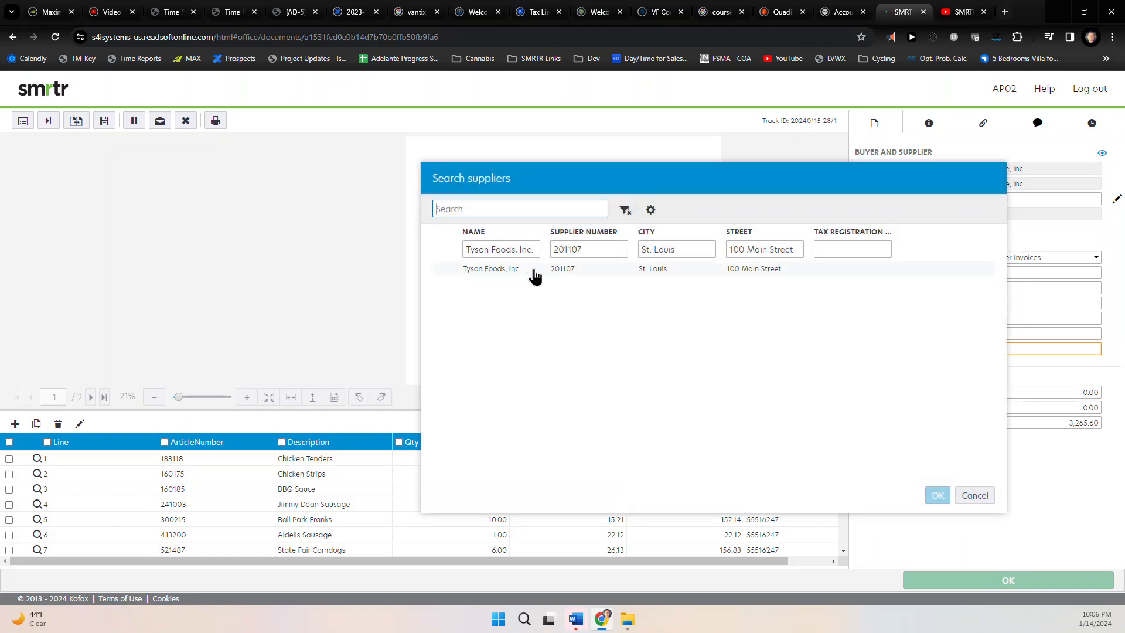
click(975, 496)
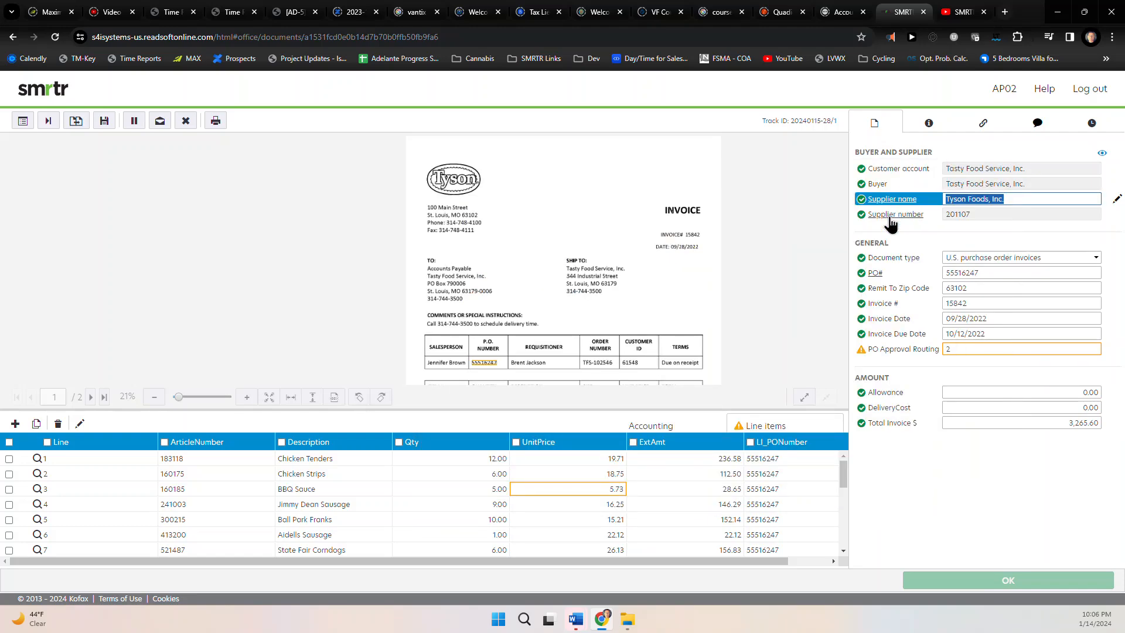
click(889, 216)
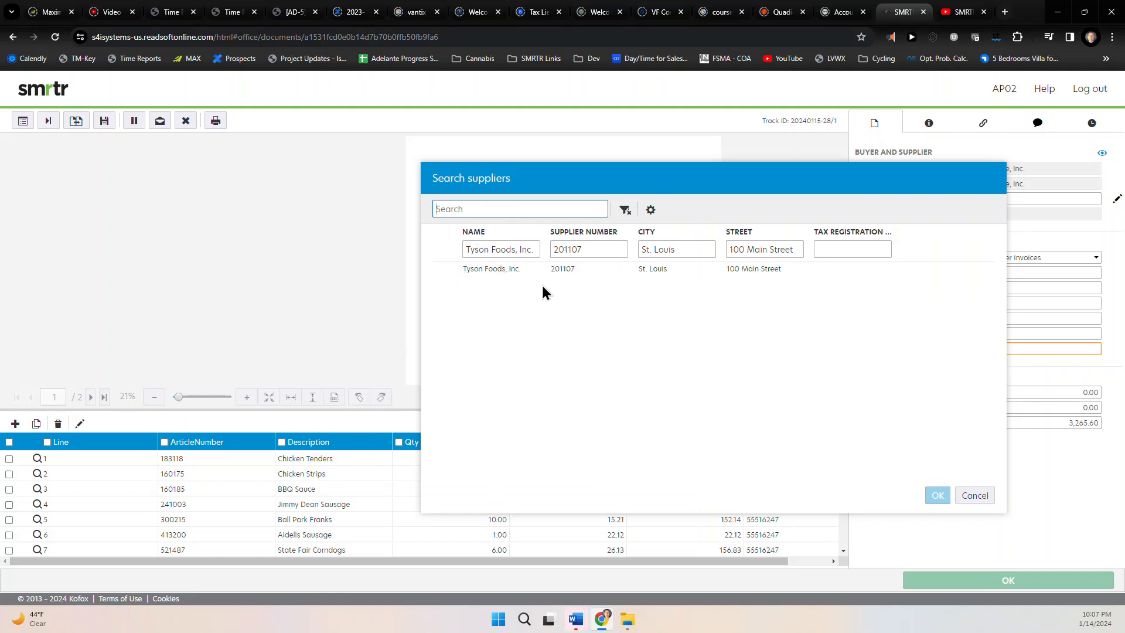
click(973, 495)
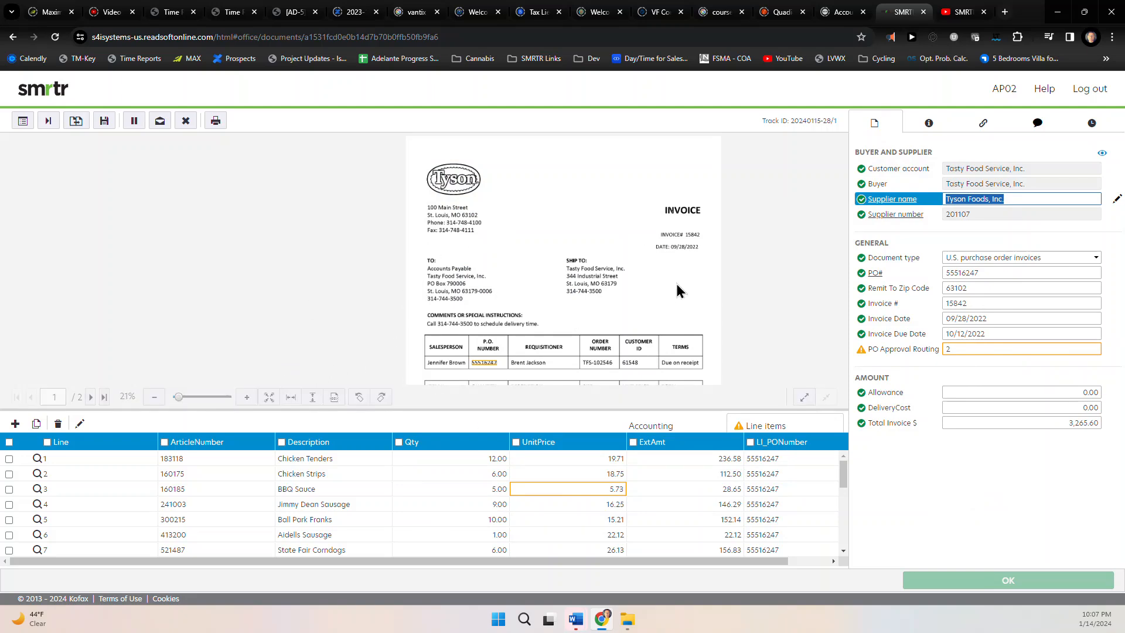
scroll(621, 299, down, 2)
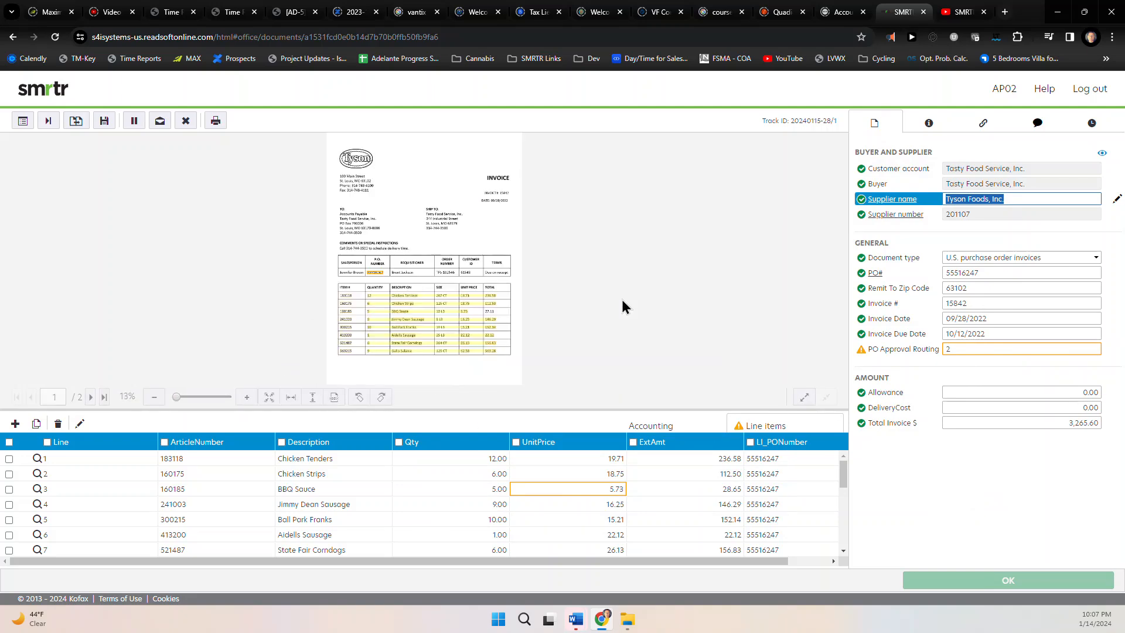
click(82, 425)
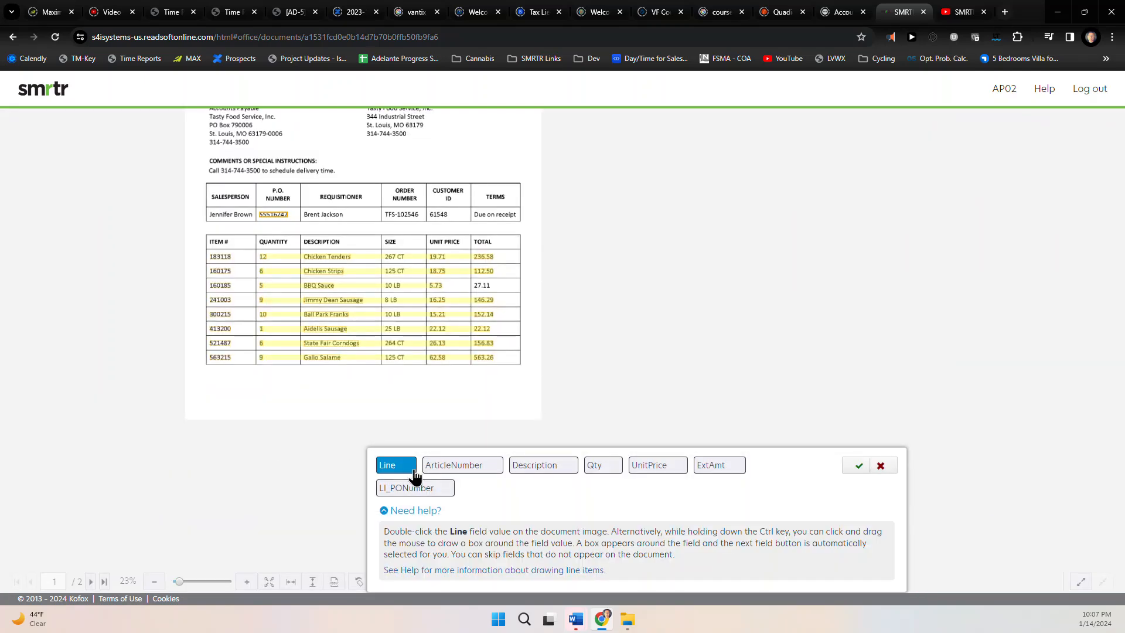
click(449, 471)
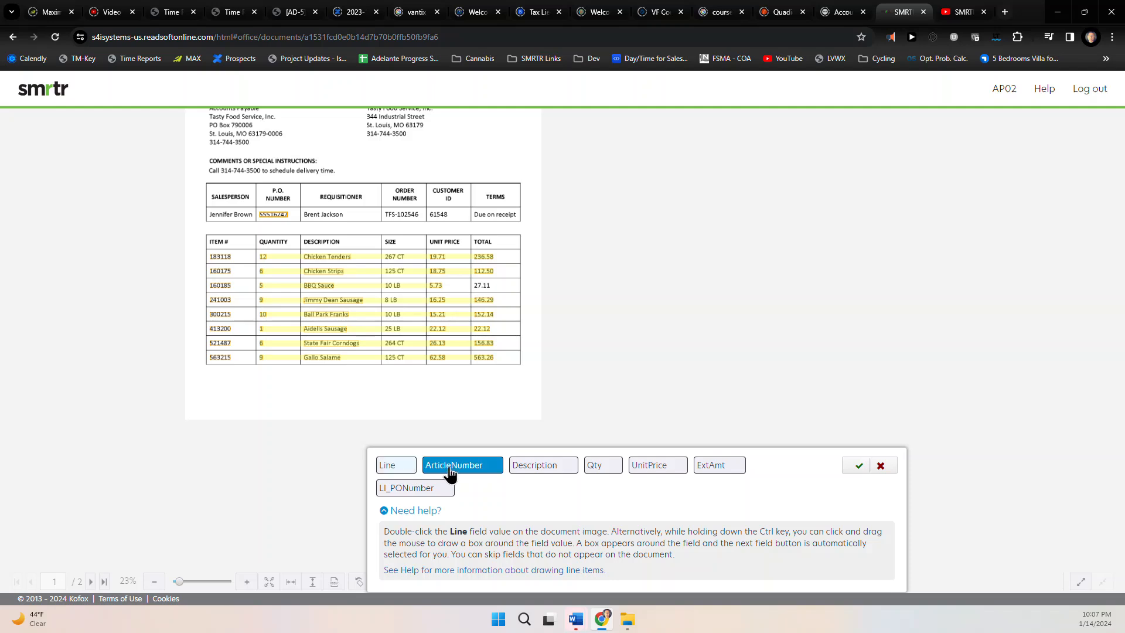
click(537, 472)
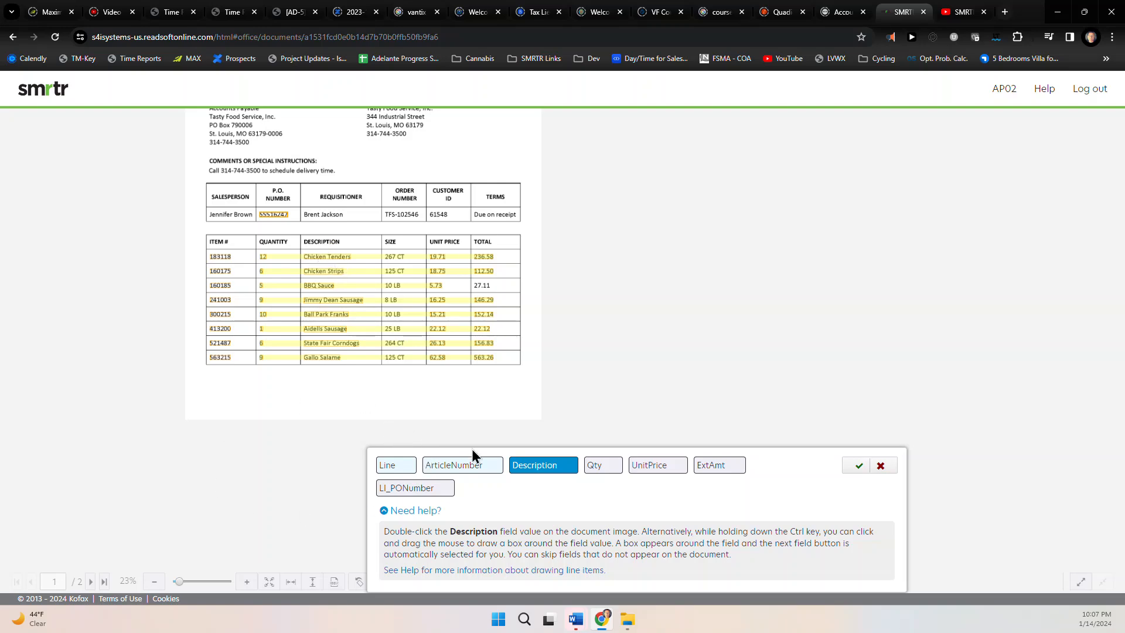
click(881, 465)
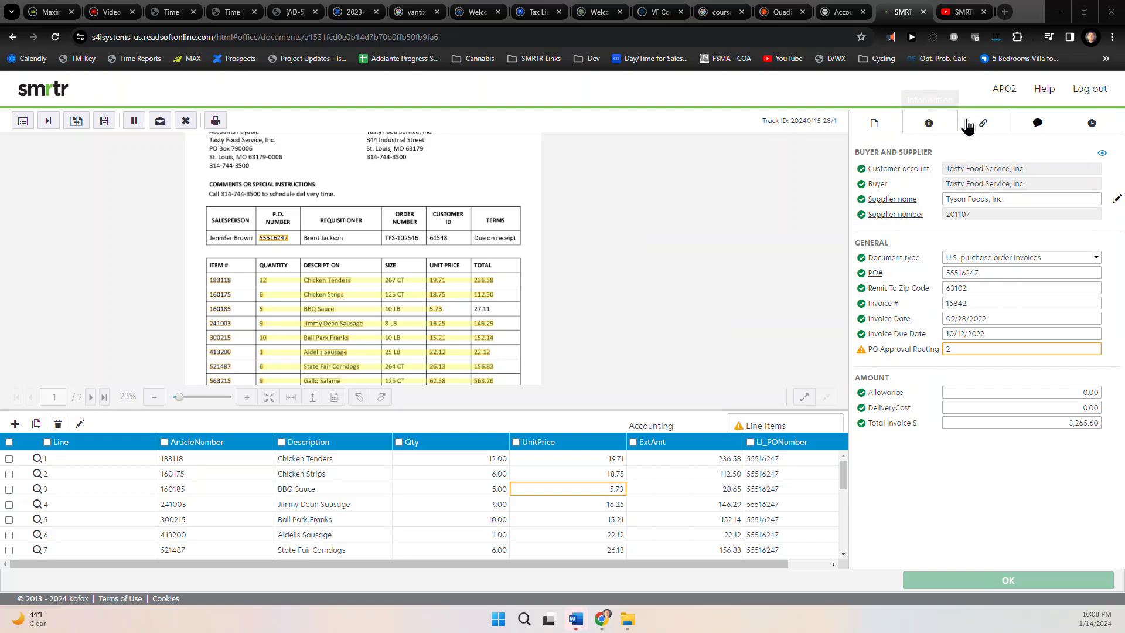
Check invoice 15842's Information, Attachments and History tabs
click(936, 128)
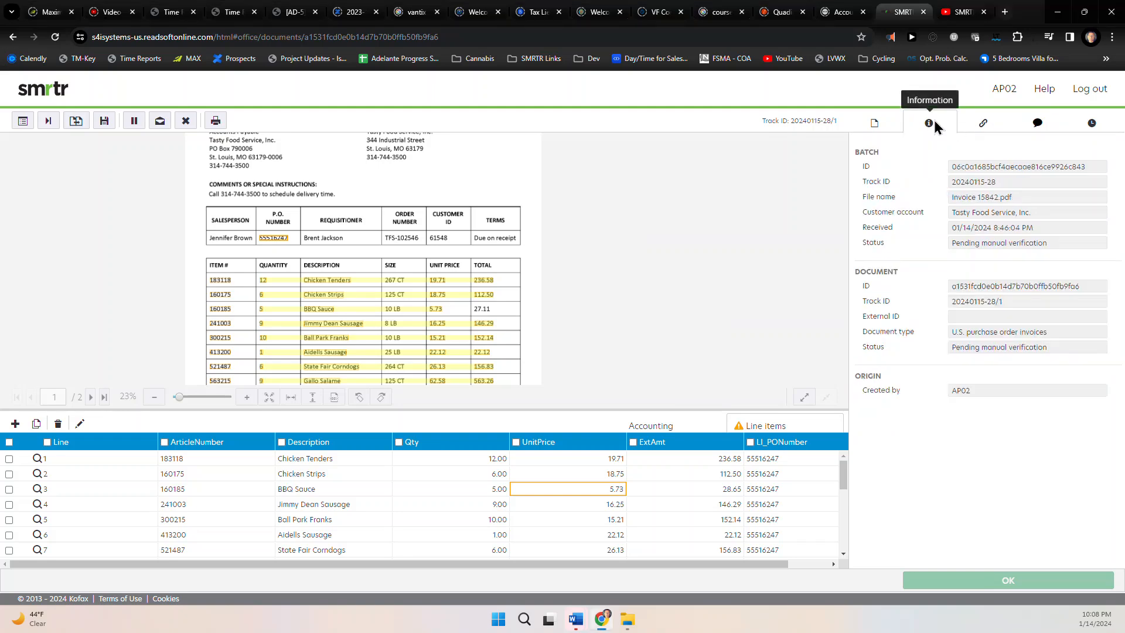
click(987, 125)
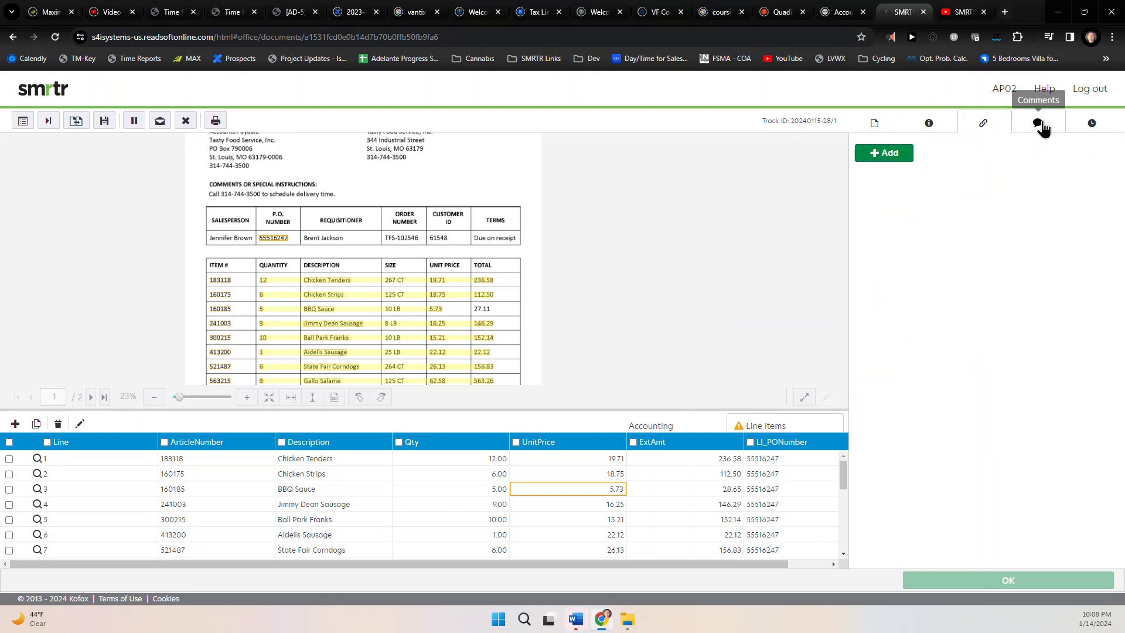
click(1084, 127)
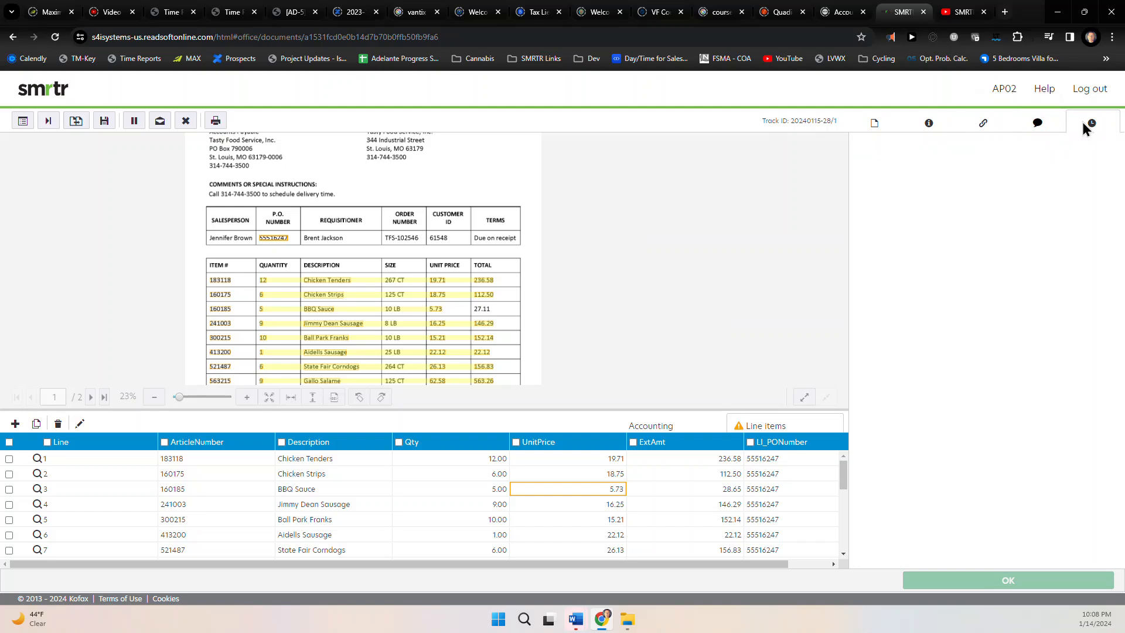
Add the comment 'Please note, line 3' to invoice 15842
click(1039, 126)
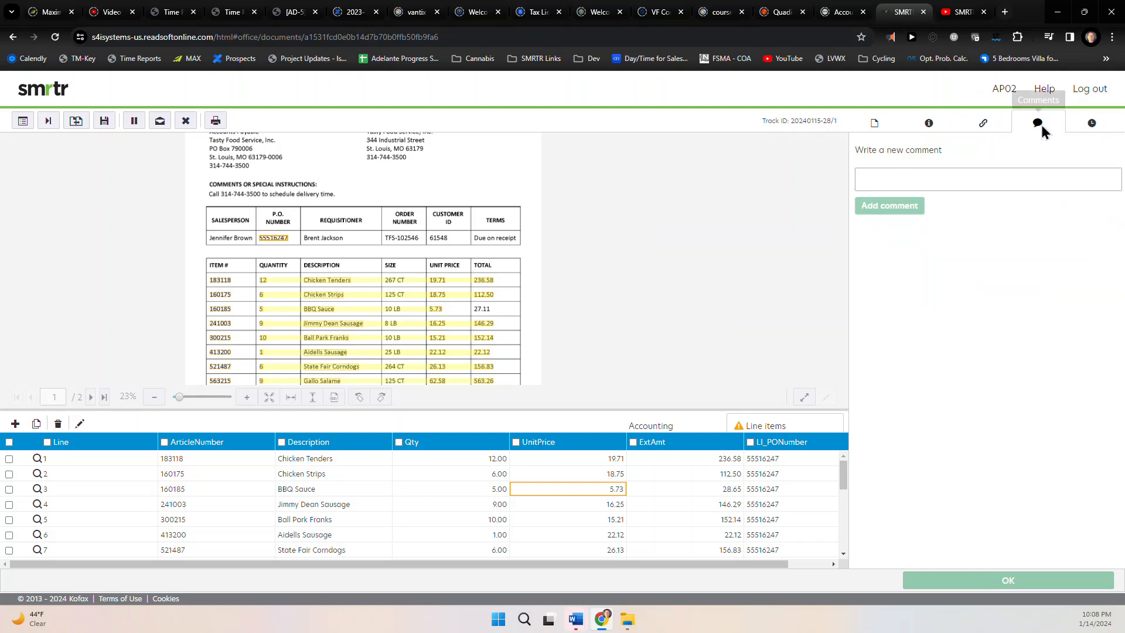
click(892, 179)
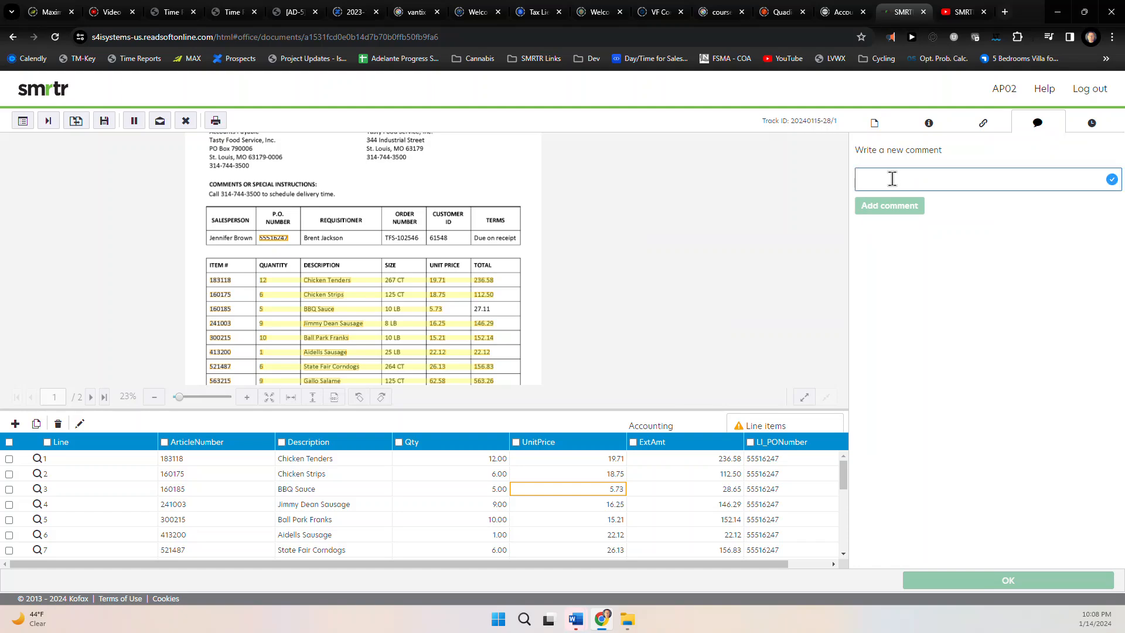
text(Please note, )
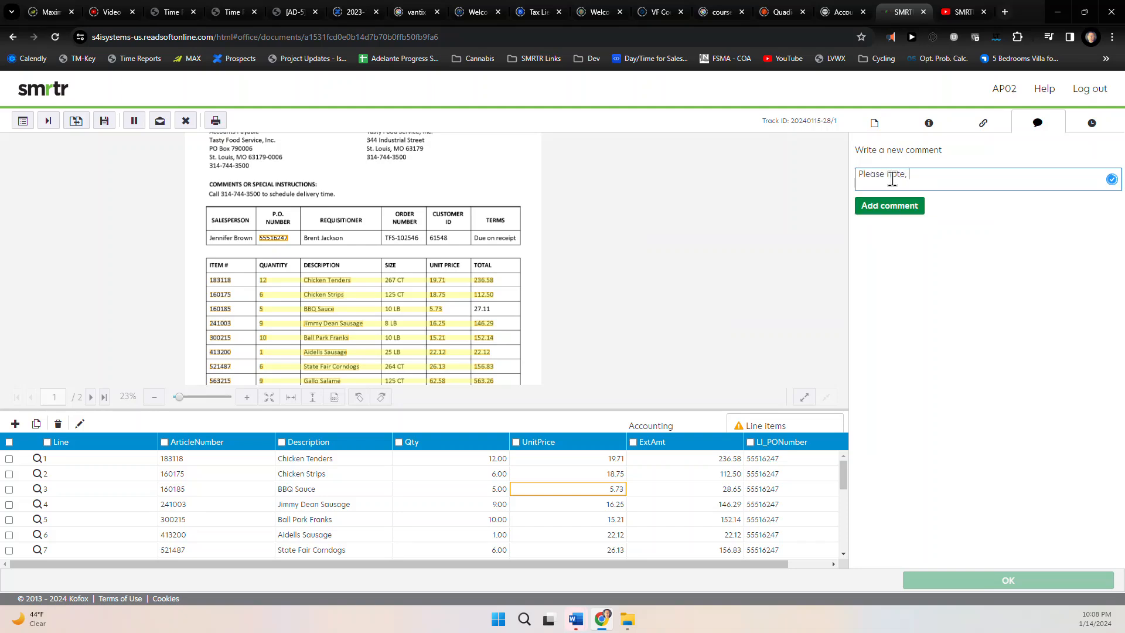
text(line 3)
click(889, 205)
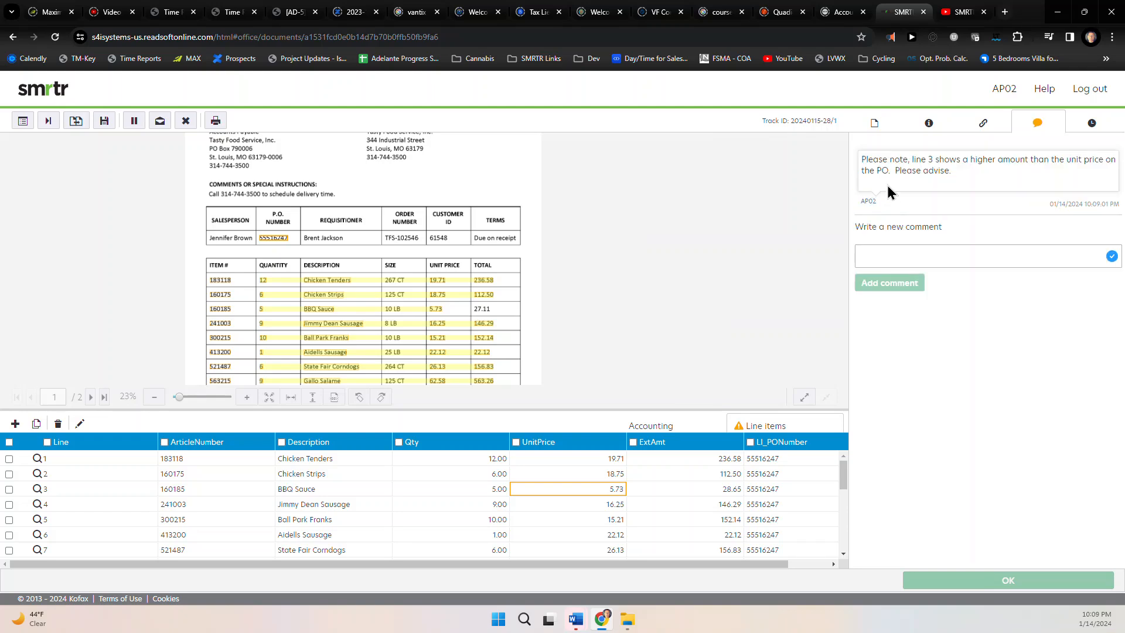
Confirm PO Approval Routing 2, ignore the unit price validation error, and submit invoice 15842
click(874, 124)
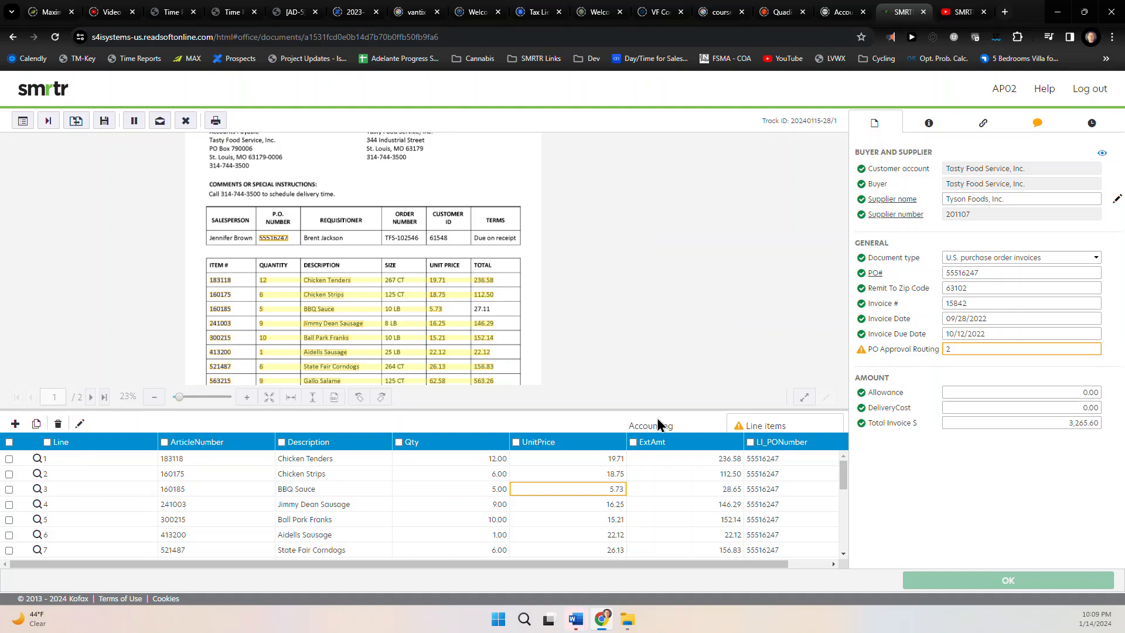
click(974, 347)
key(Return)
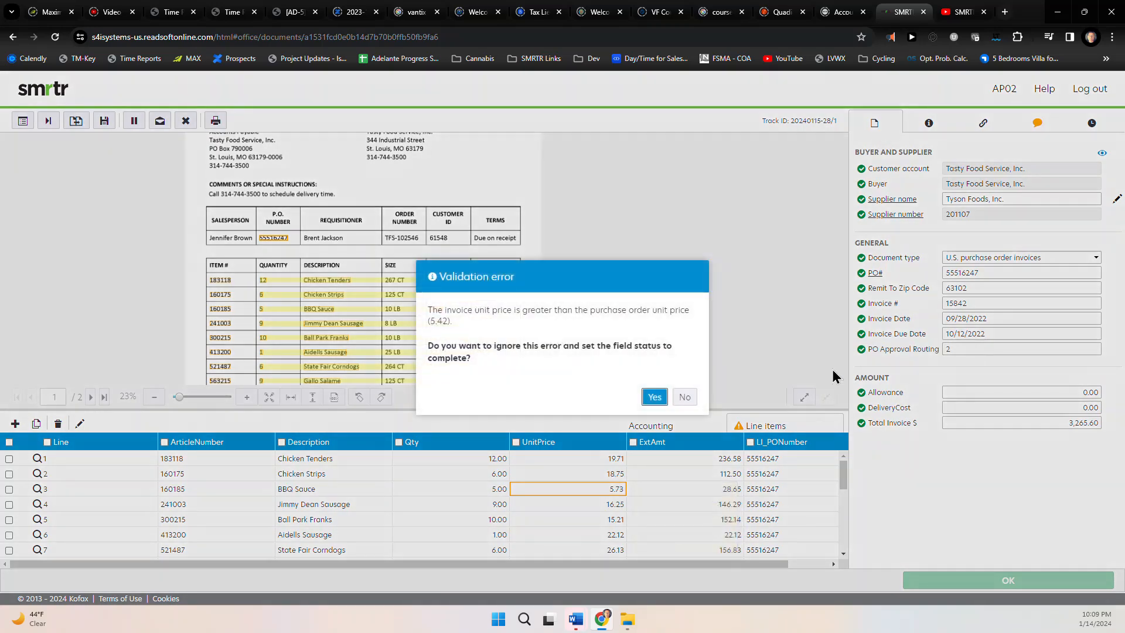
click(653, 397)
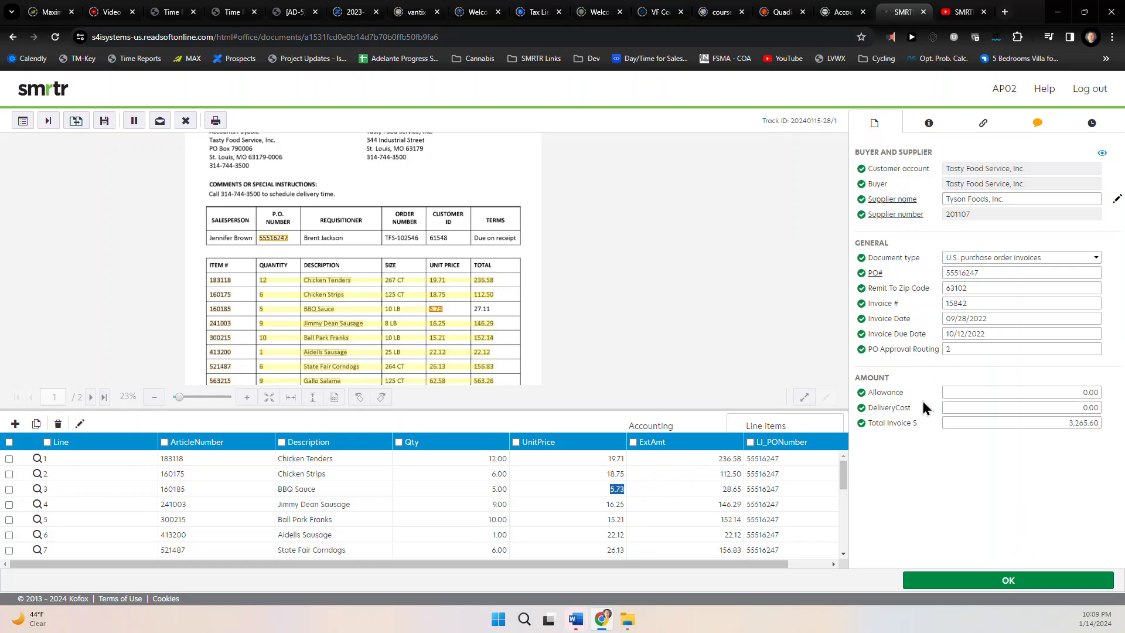
click(945, 581)
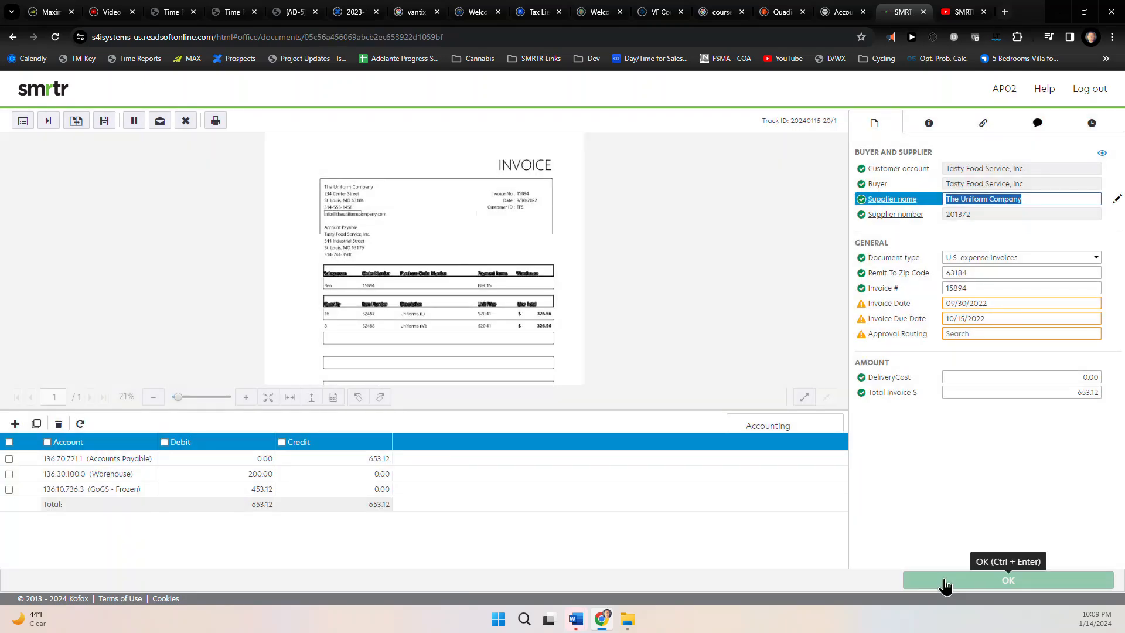
Set The Uniform Company invoice 15894's Approval Routing to VPOPS
click(1013, 332)
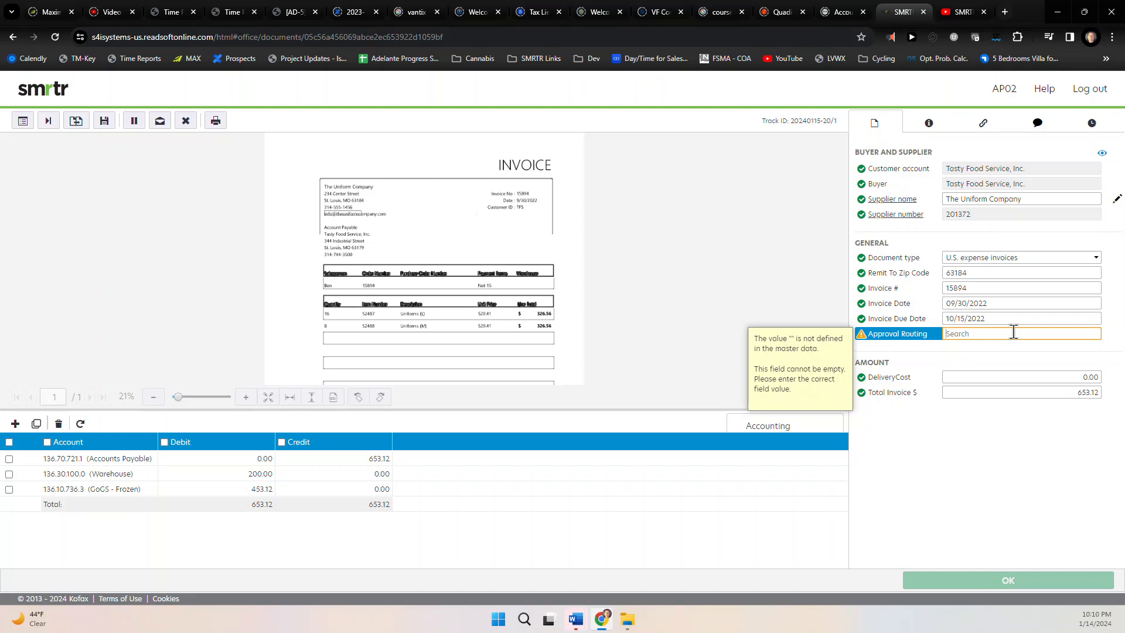
text(vp)
click(996, 356)
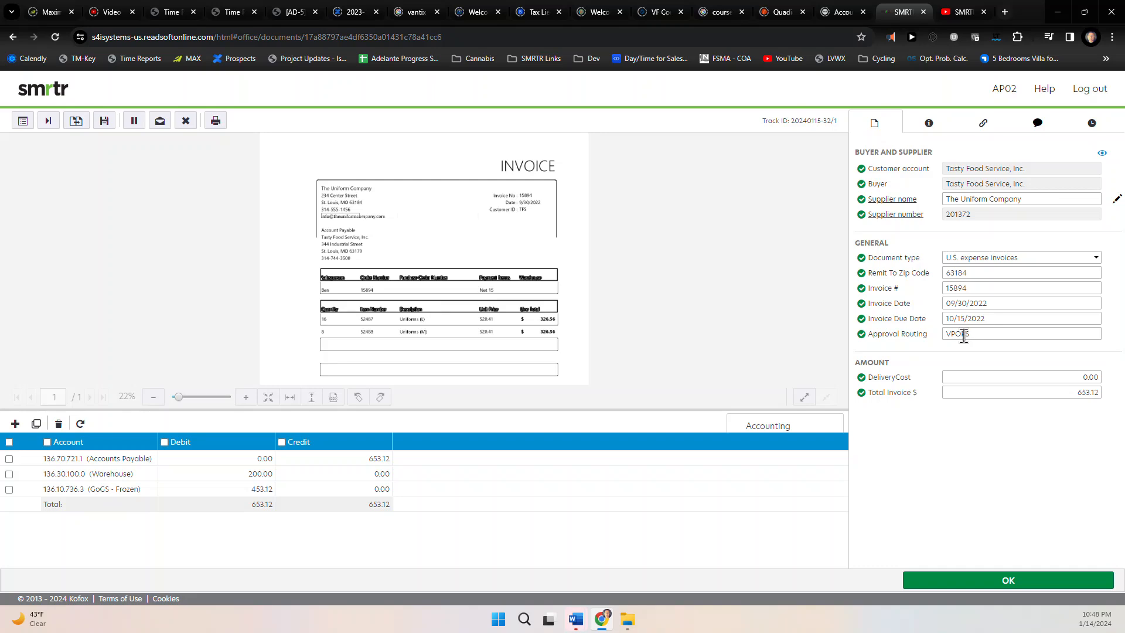
Add the comment 'Please attach quote and approve' to invoice 15894
click(1038, 123)
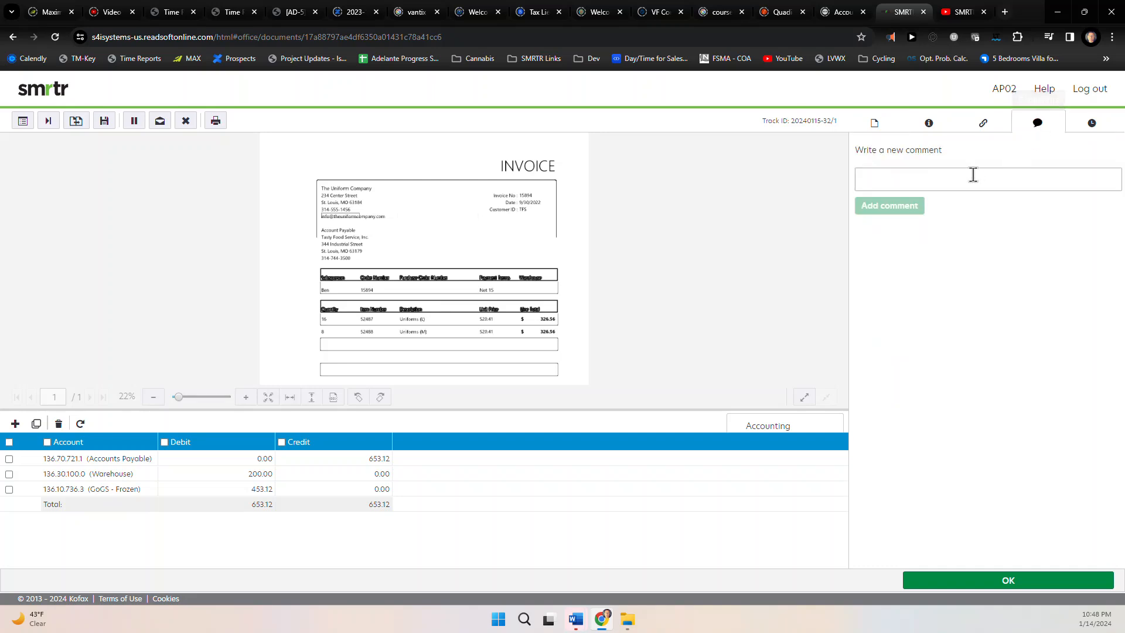
click(958, 179)
text(Pl)
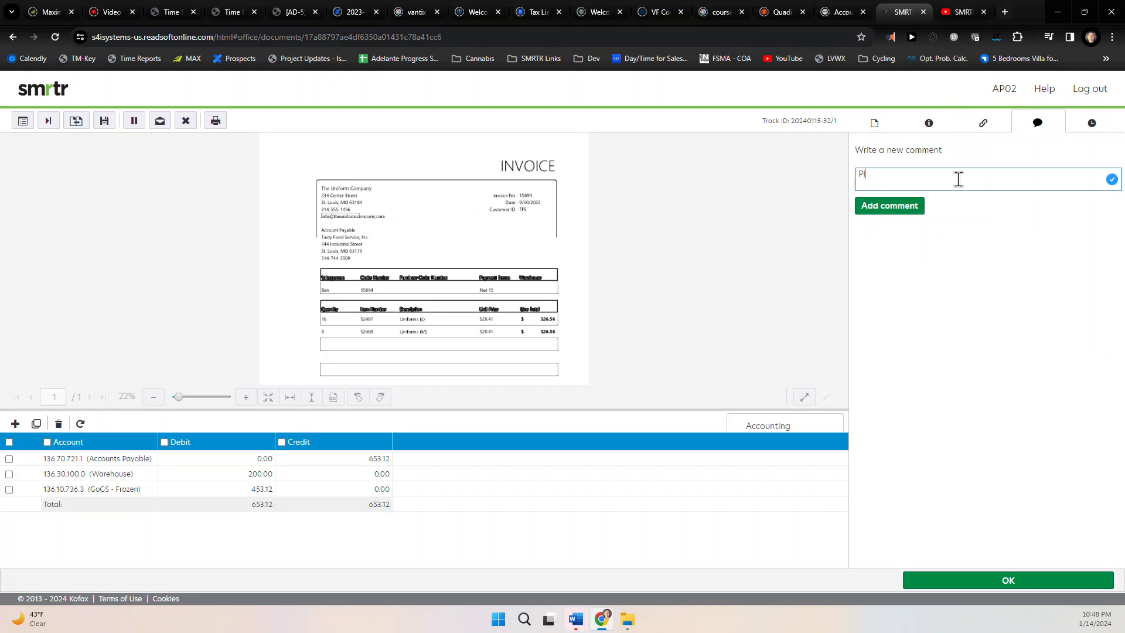
text(ease attach quote and approve)
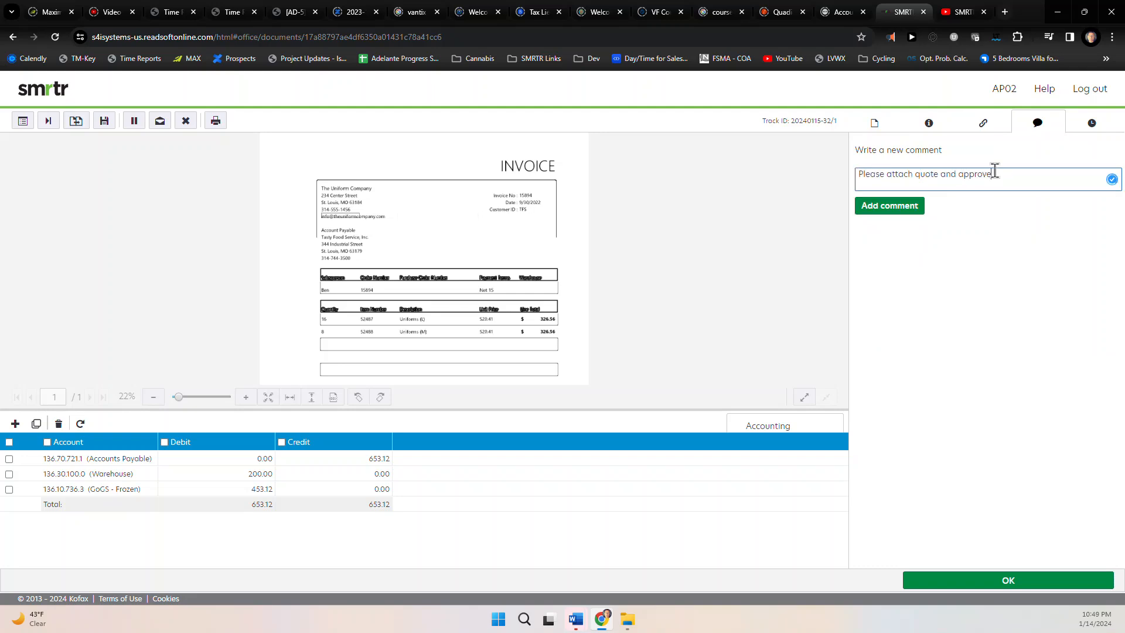
click(891, 206)
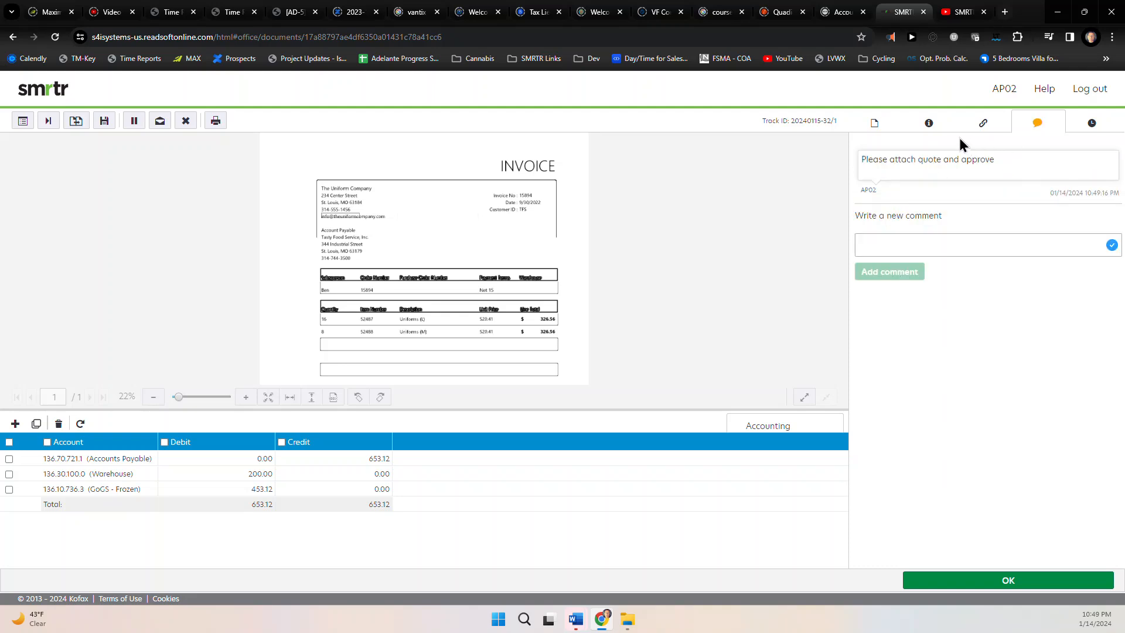
click(875, 127)
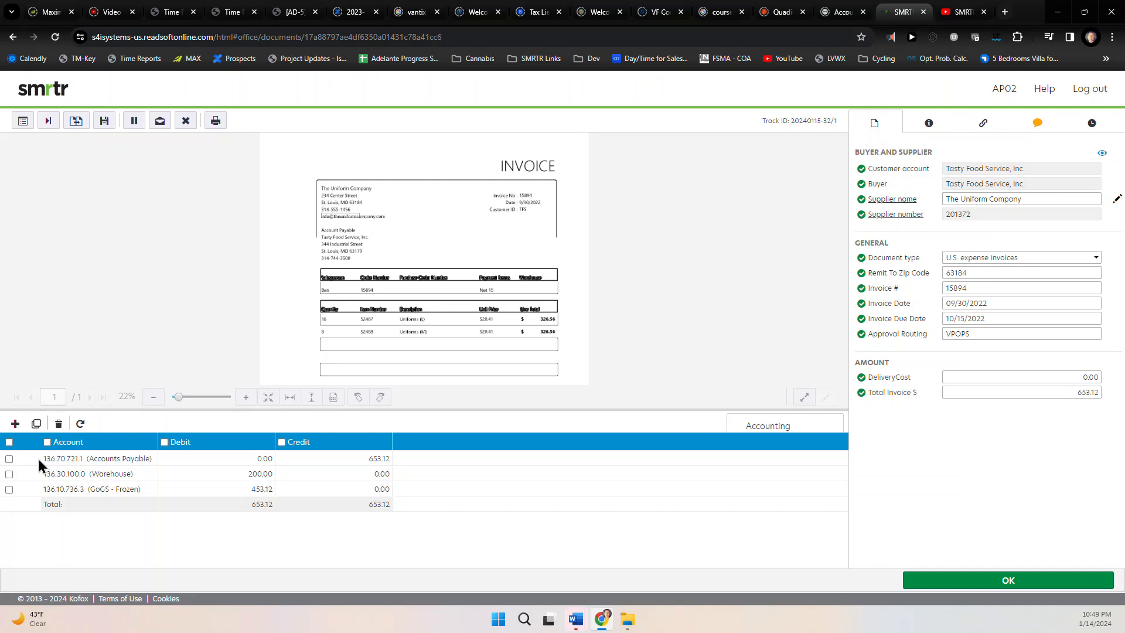
Delete all three accounting lines from invoice 15894 and submit it
click(9, 443)
click(59, 425)
click(164, 397)
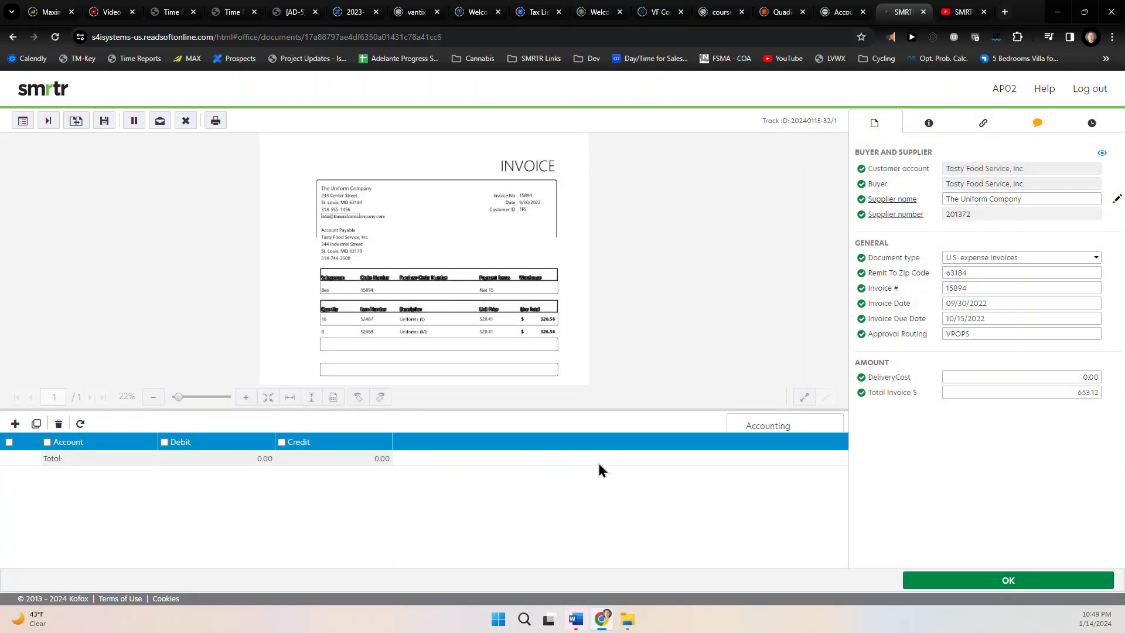
click(965, 584)
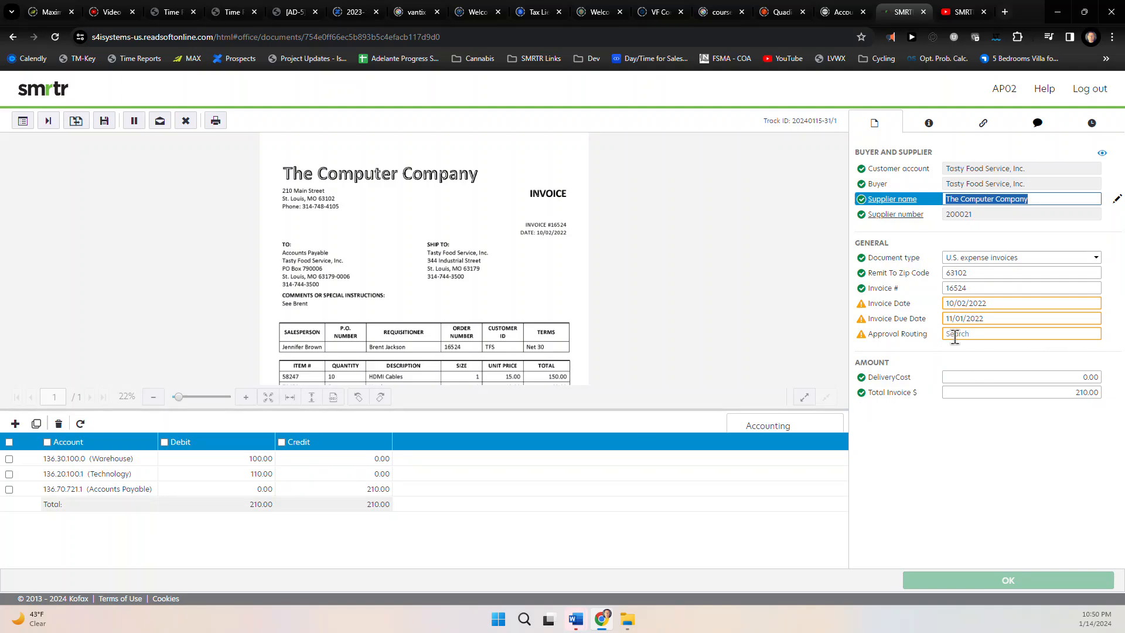
Accept the Invoice Date warning and route invoice 16524 to ITDIR
click(961, 304)
key(Return)
key(Return)
key(Return)
key(Return)
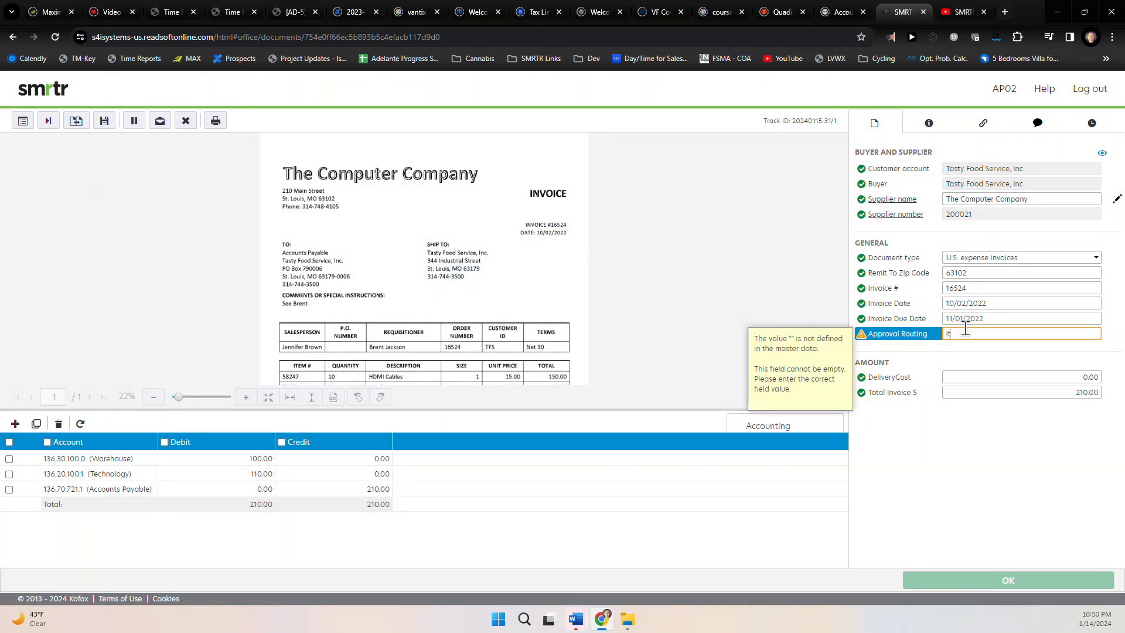
click(974, 355)
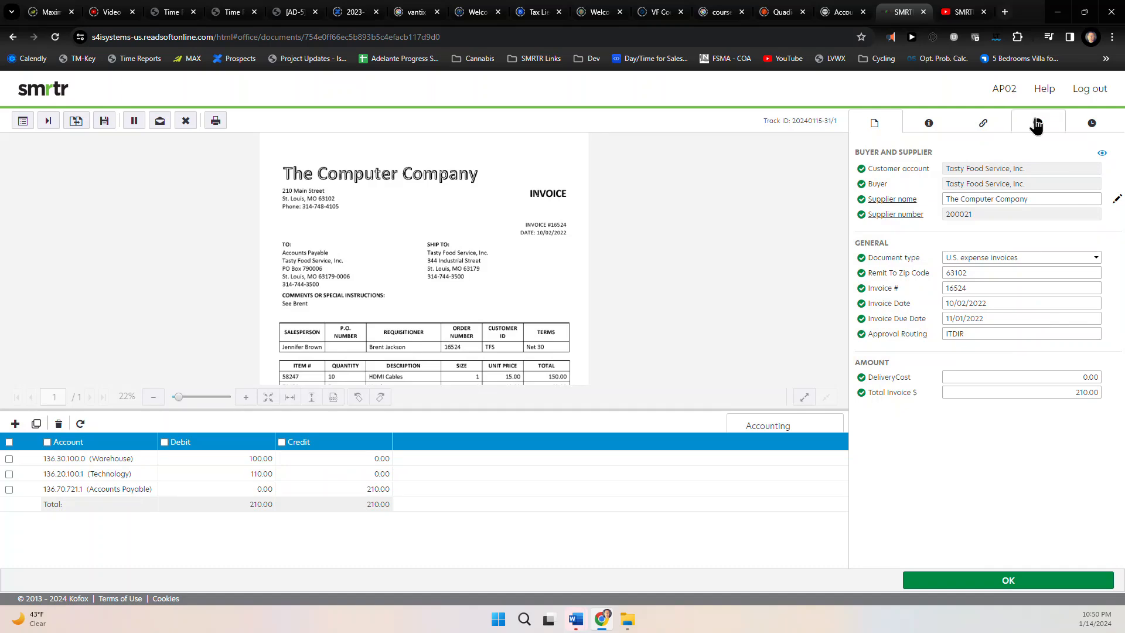
Add the comment 'Please approve' and submit invoice 16524
click(1036, 123)
click(944, 176)
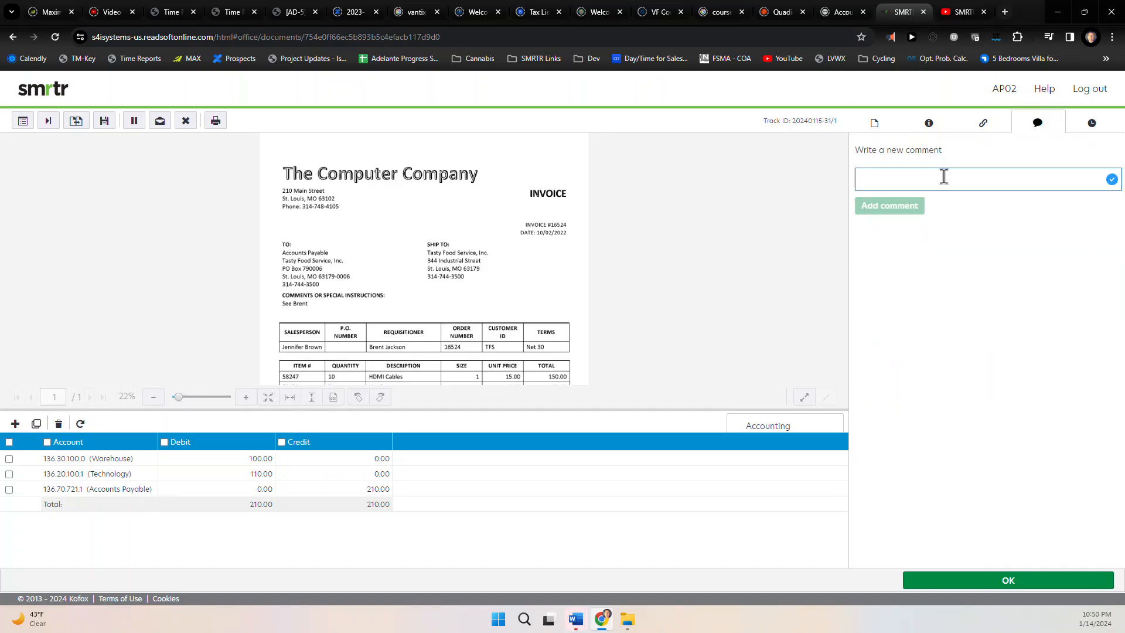
text(Please approve)
key(Return)
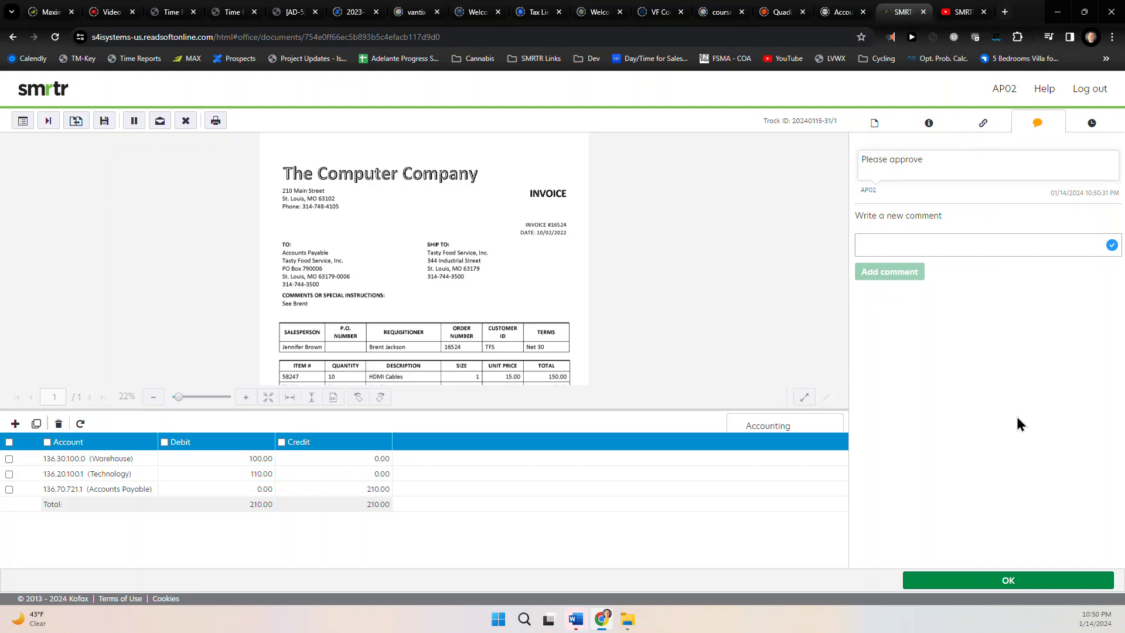
click(982, 581)
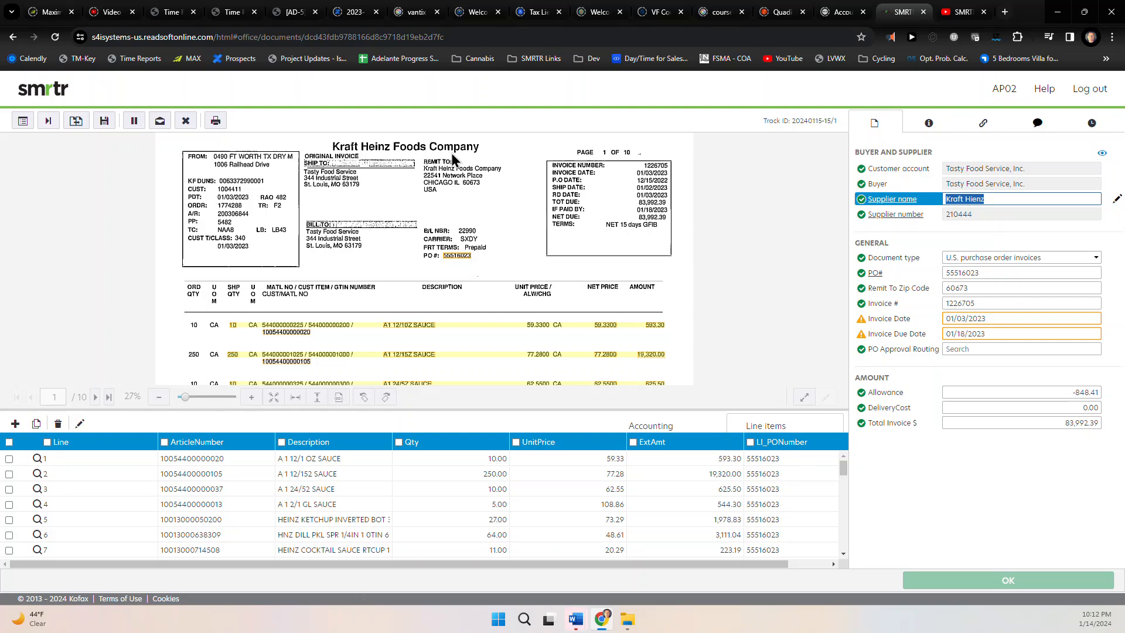
Page forward to page 4 of the Kraft Heinz invoice and review its line items
scroll(451, 235, down, 2)
scroll(451, 234, up, 3)
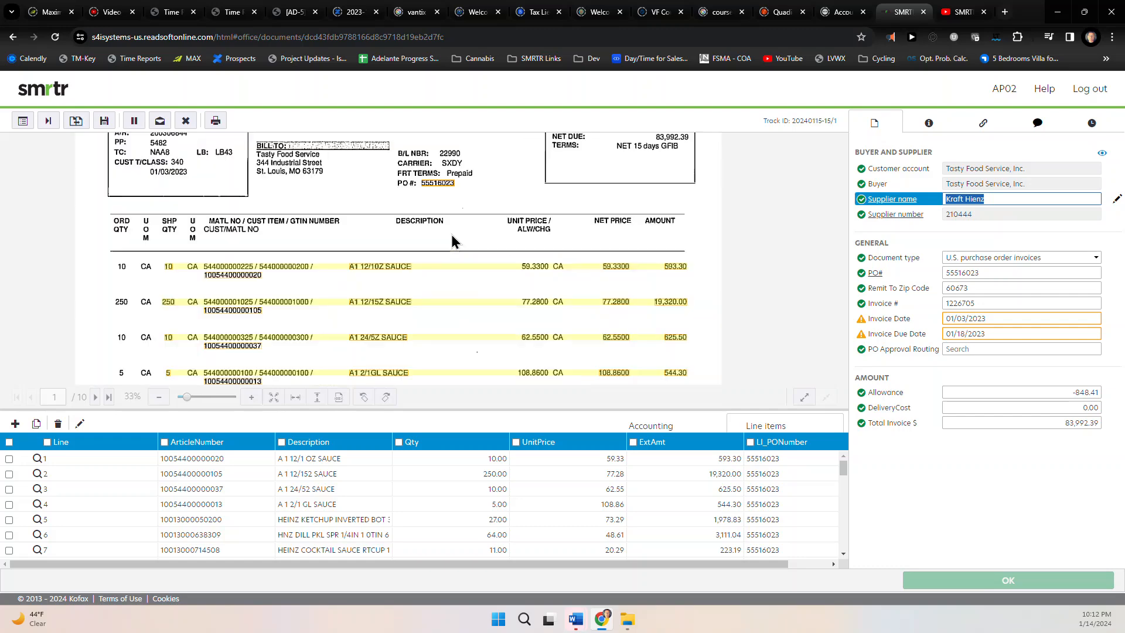
click(95, 399)
click(95, 399)
click(95, 397)
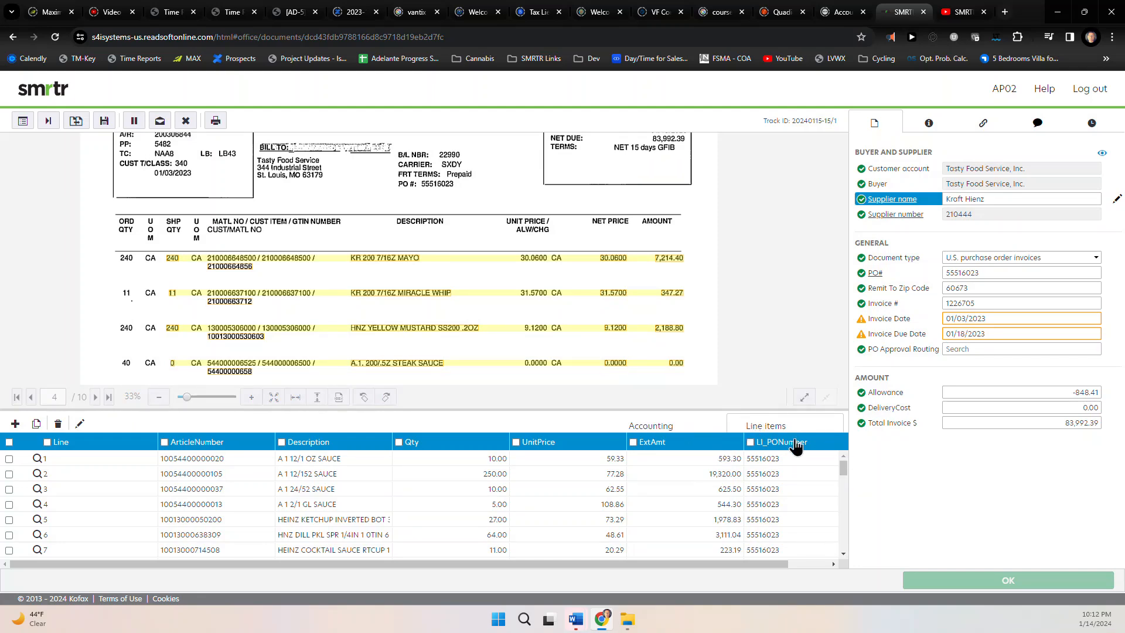
drag(843, 477, 842, 453)
Accept the Invoice Date age warning and dismiss the due date error
click(961, 318)
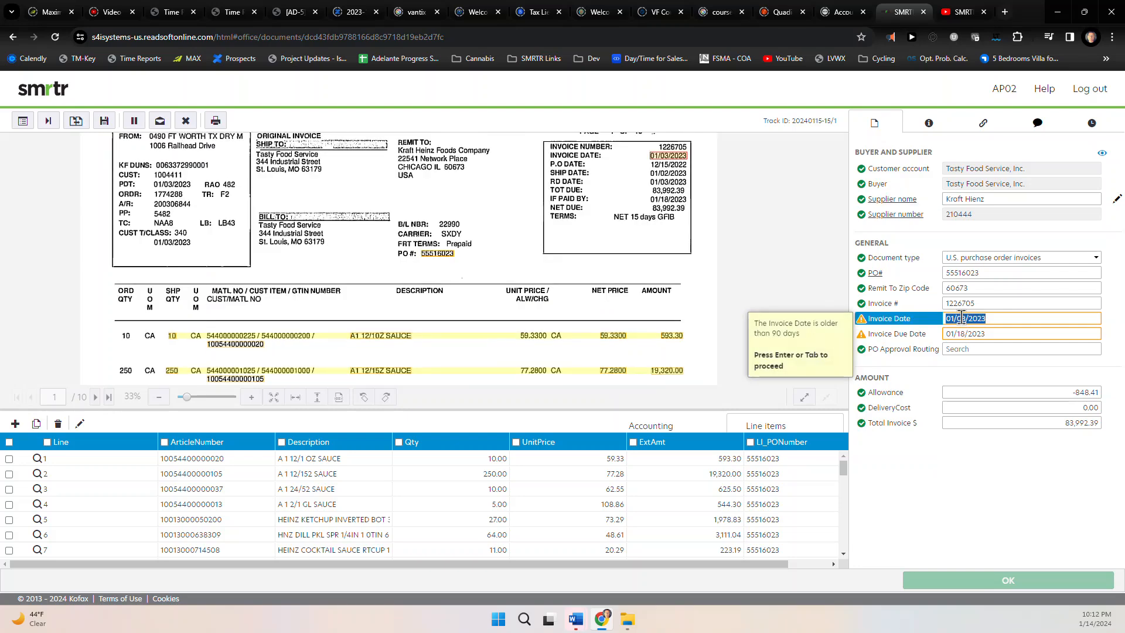
key(Return)
key(Return)
key(Return)
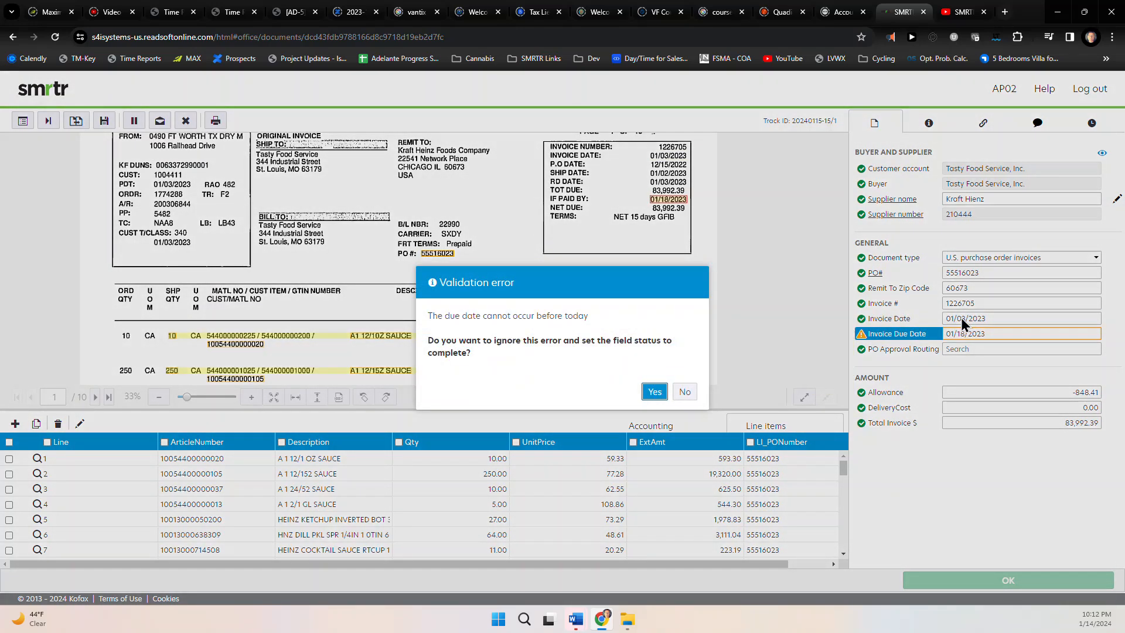
key(Return)
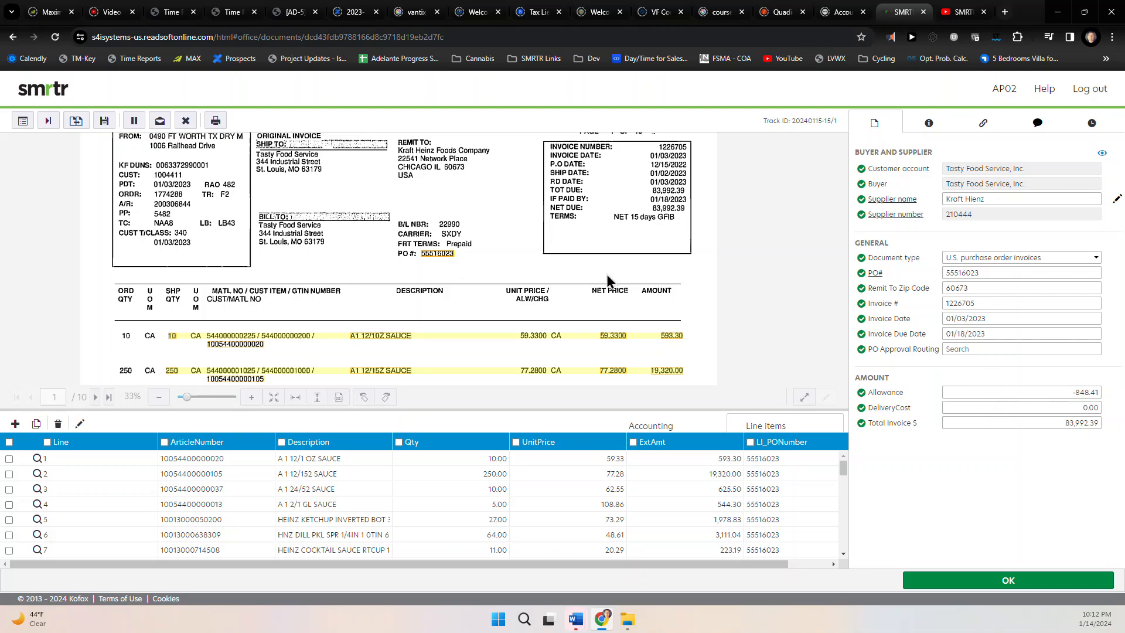
Check the invoice's PO# line, then view the last page's header
scroll(606, 274, down, 3)
scroll(607, 275, up, 2)
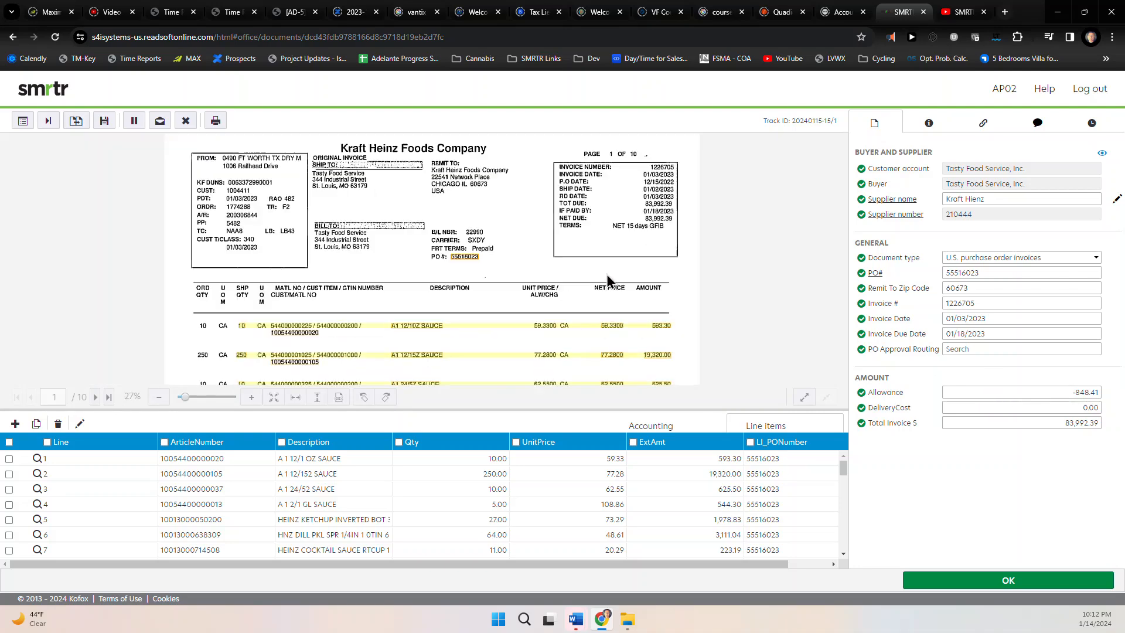
drag(608, 314, 595, 168)
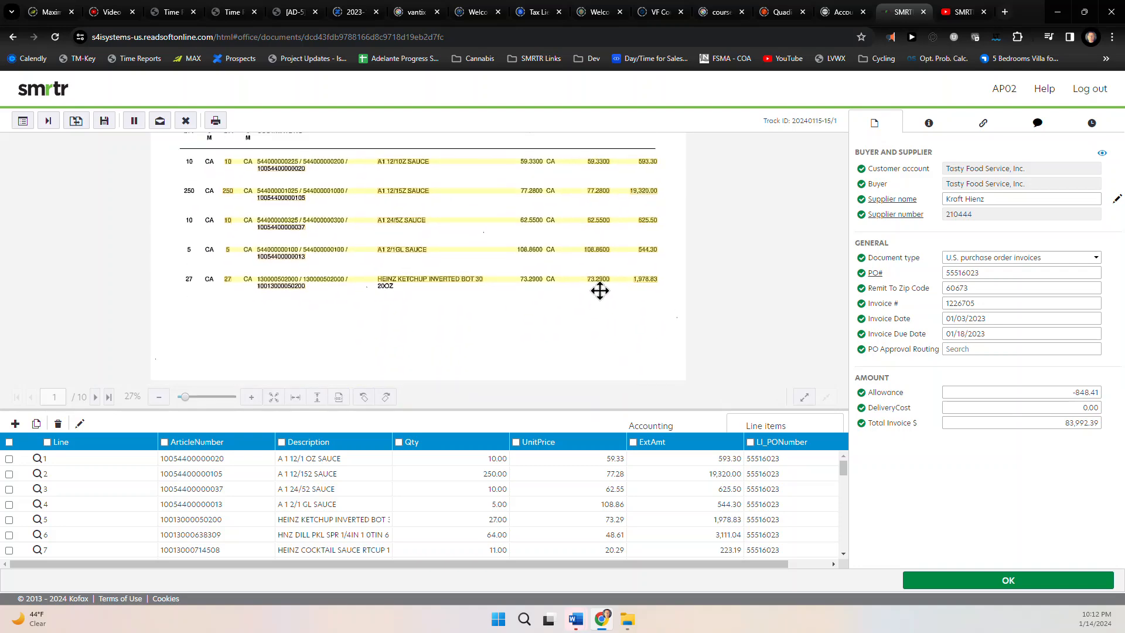
drag(584, 348, 582, 361)
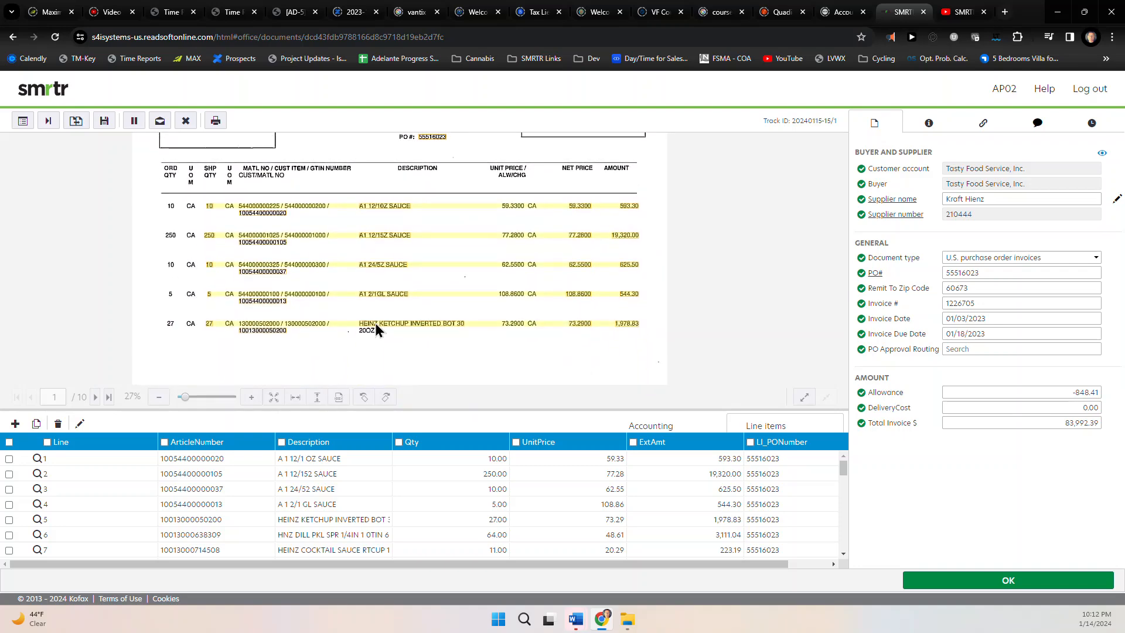
click(109, 397)
drag(598, 315, 588, 403)
drag(589, 266, 605, 281)
Check the TOTAL on page 9 and submit Kraft Heinz invoice 1226705
click(31, 396)
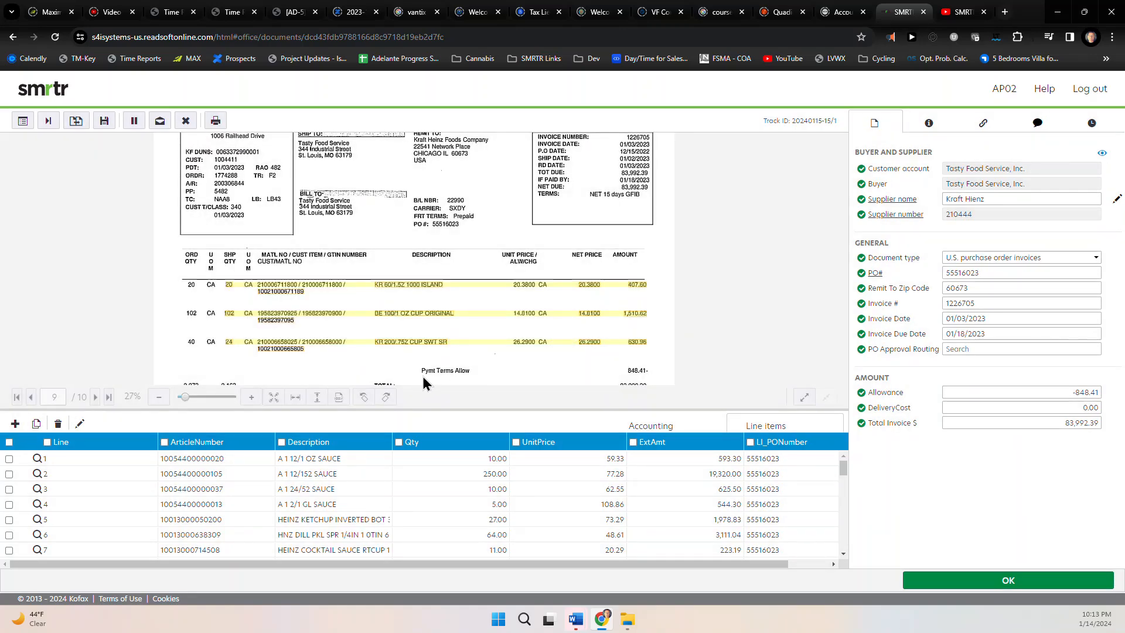
drag(631, 363, 626, 328)
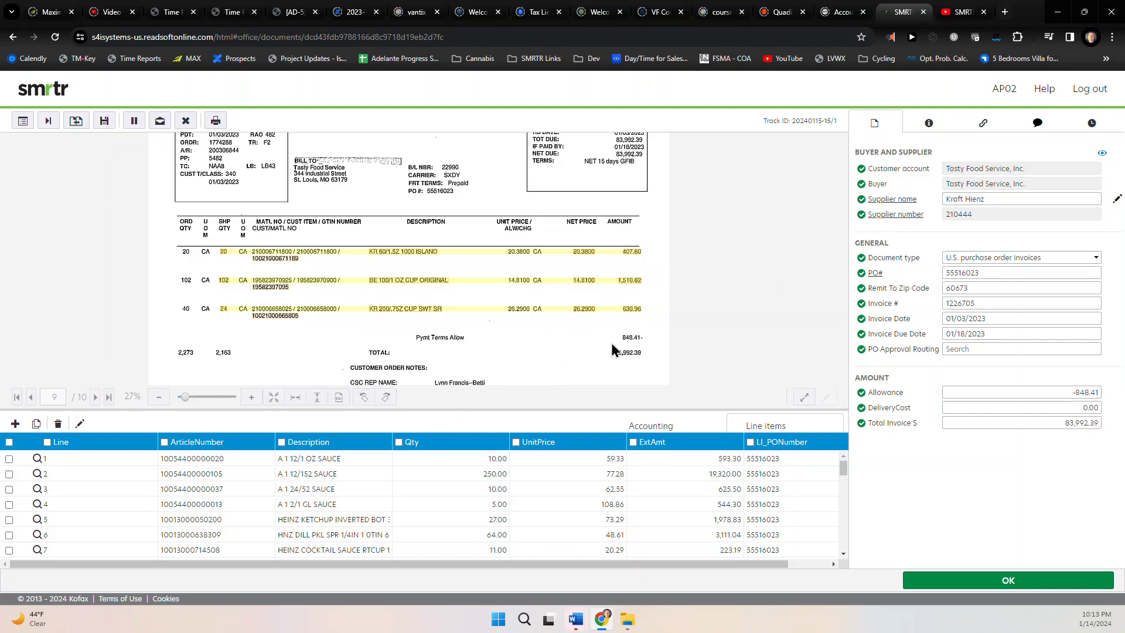
click(955, 577)
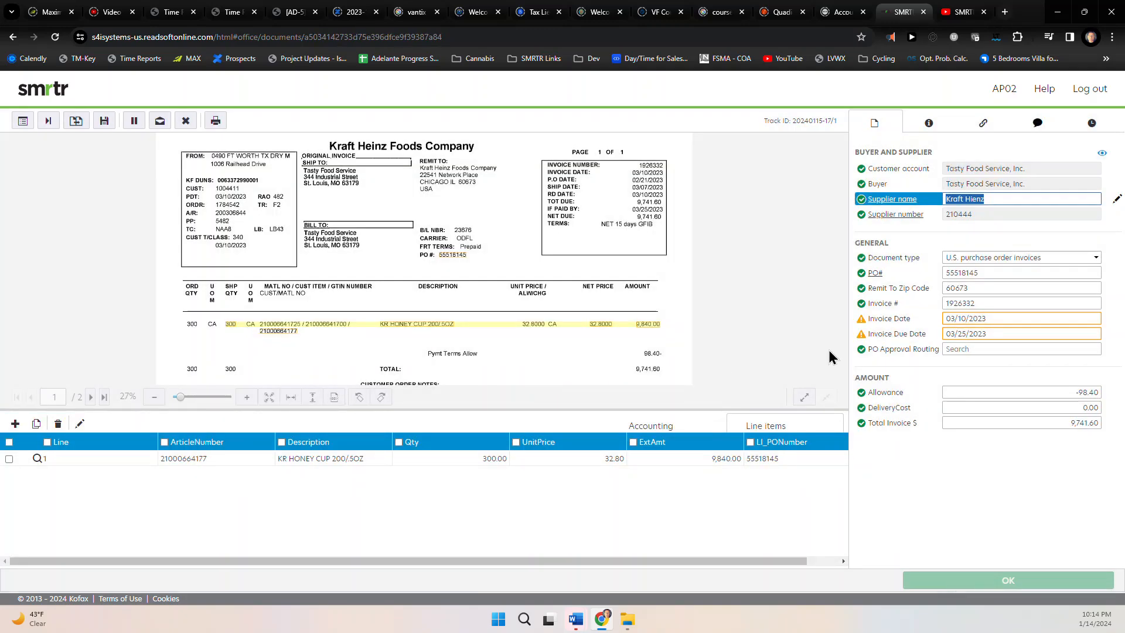
Accept the Invoice Date warning and due date error on invoice 1926332
click(982, 322)
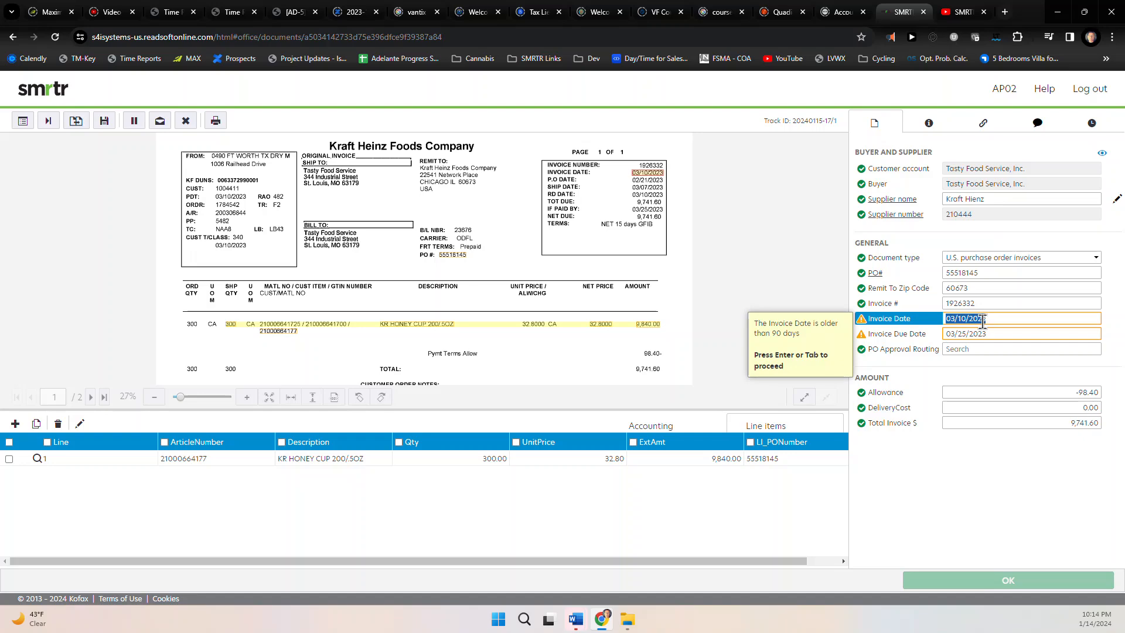
key(Return)
key(Return)
key(Return)
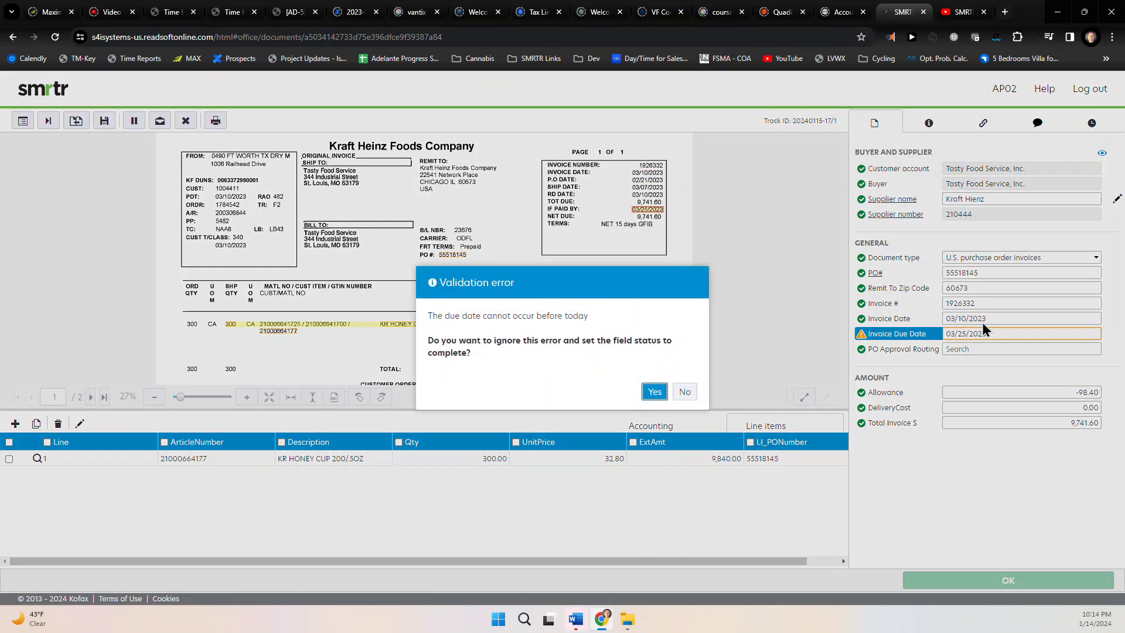
key(Return)
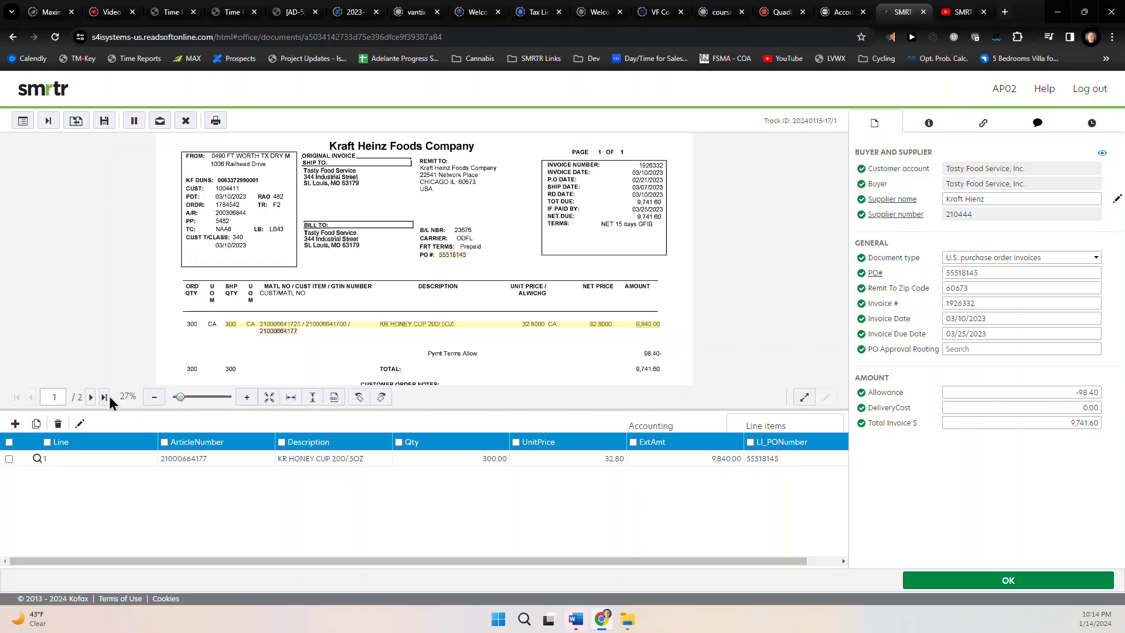
Review the terms and conditions page, then submit invoice 1926332
click(91, 397)
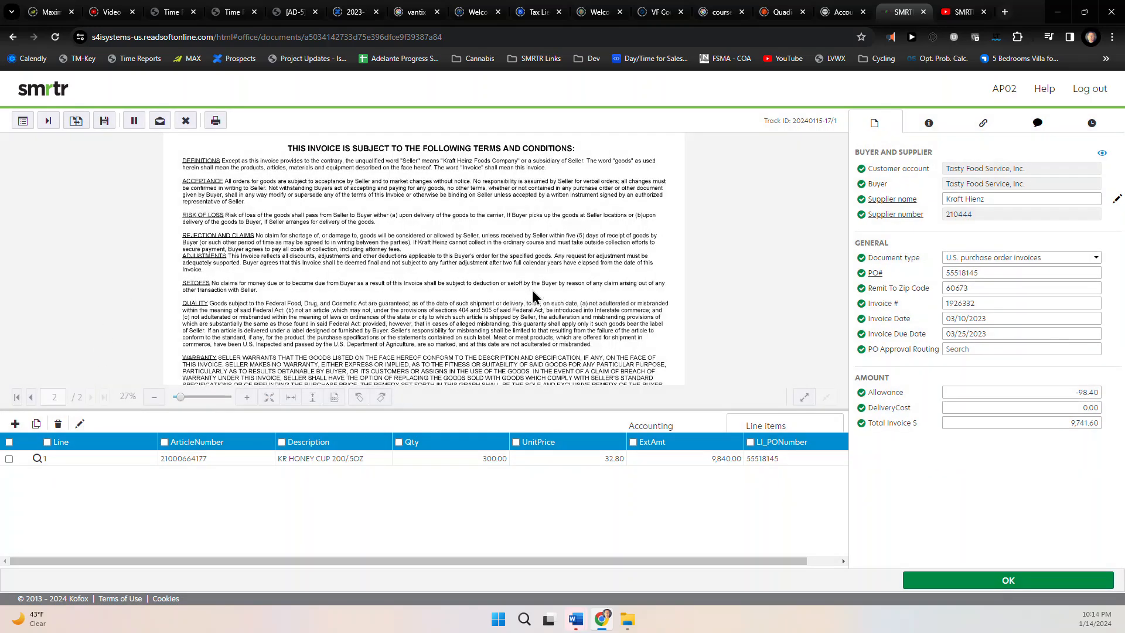
scroll(493, 293, down, 1)
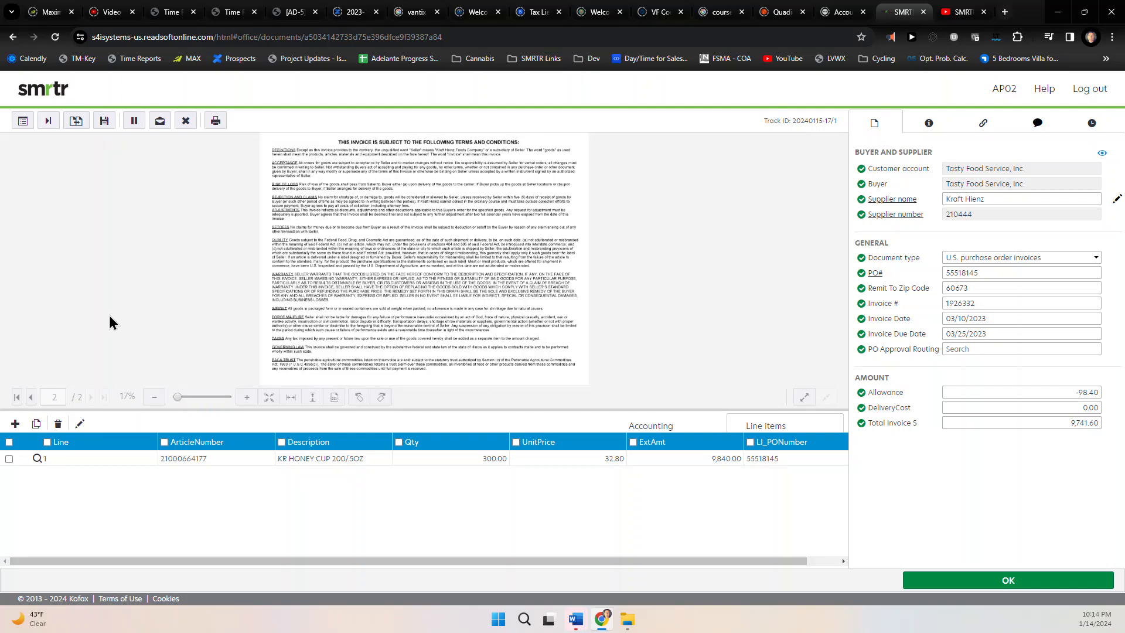
click(31, 396)
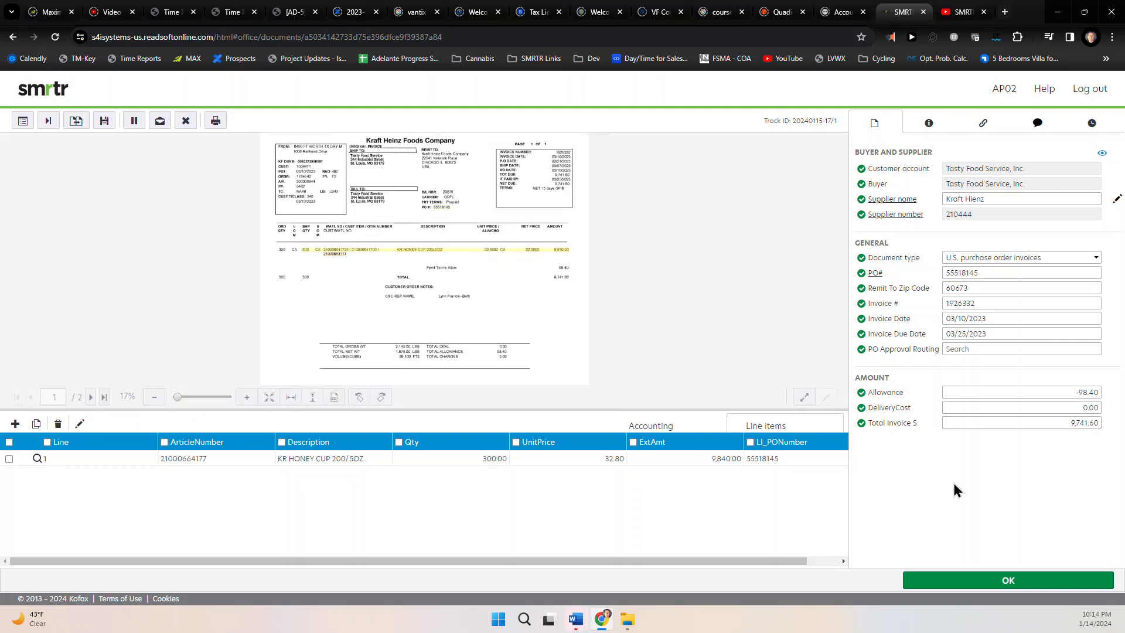
click(988, 585)
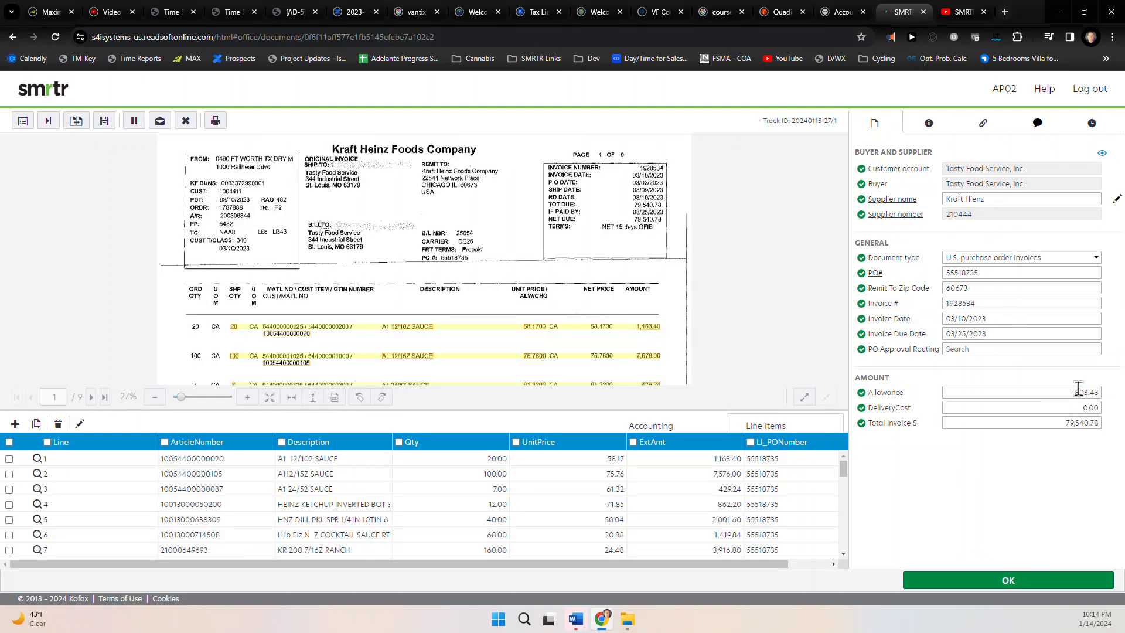
Check the last page and page 8, then submit Kraft Heinz invoice 1928534
click(105, 398)
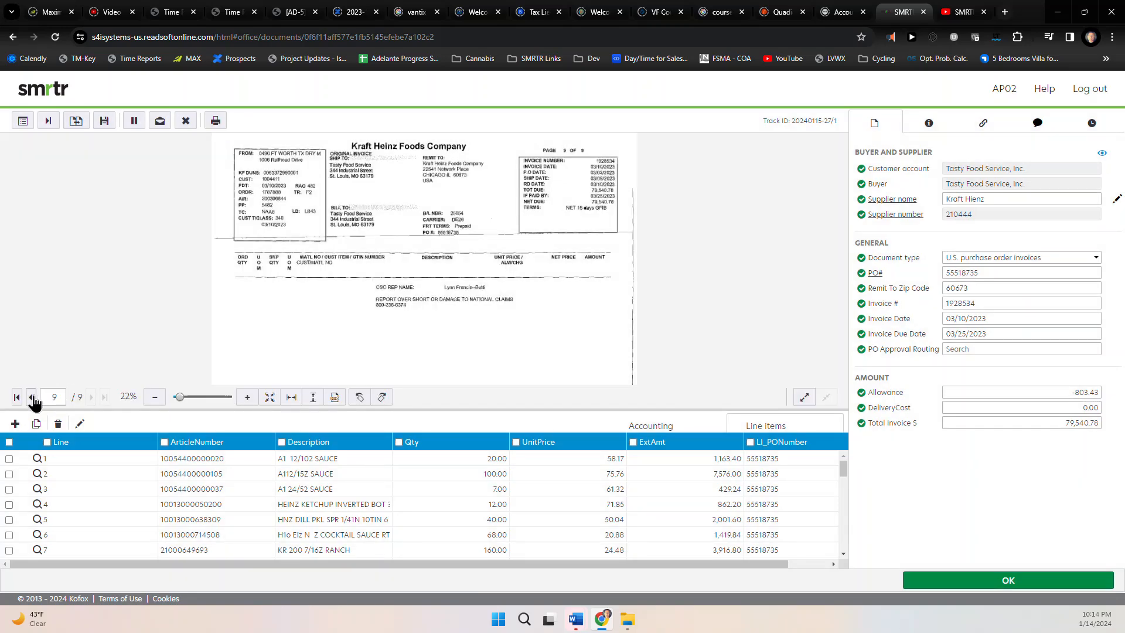
click(32, 400)
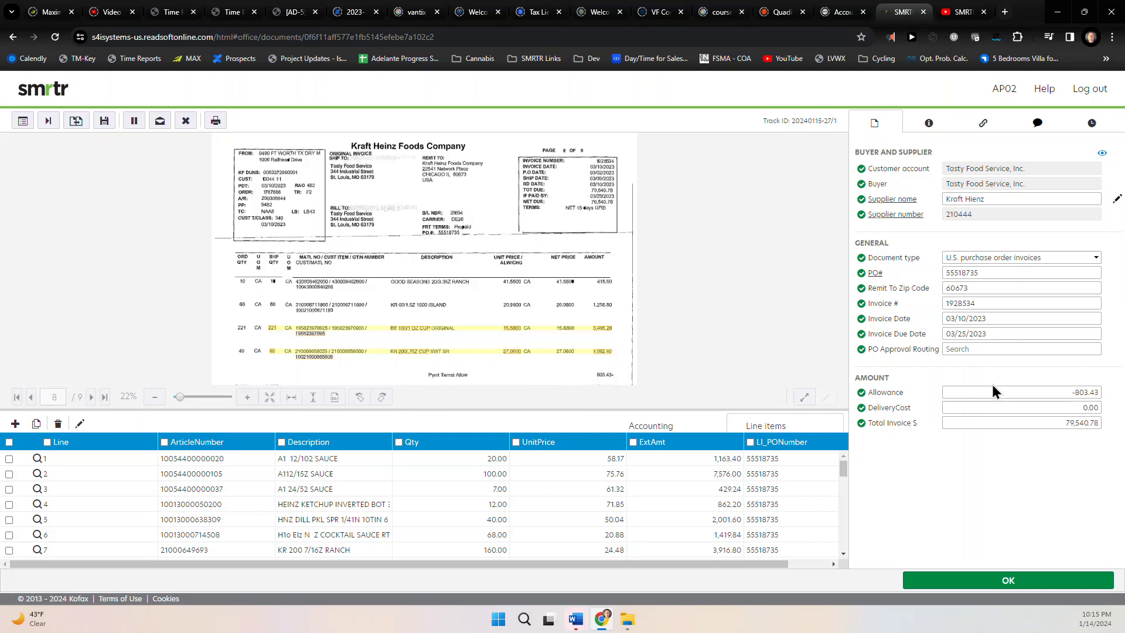
click(1013, 583)
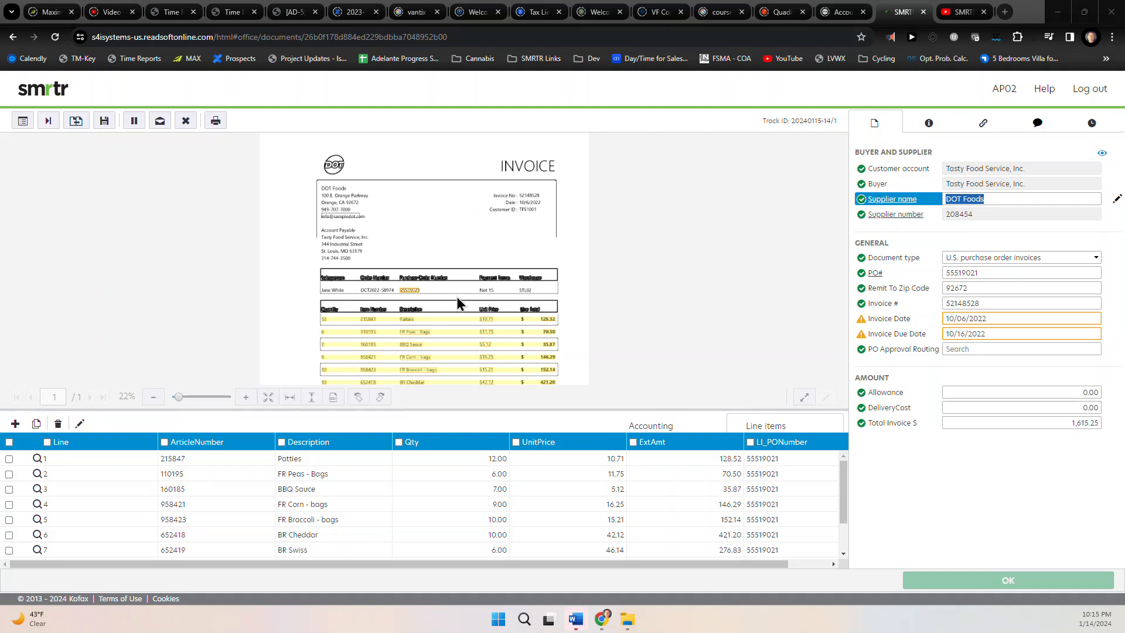
Check the totals, accept the date warning, and submit DOT Foods invoice 52148528
drag(354, 342, 357, 243)
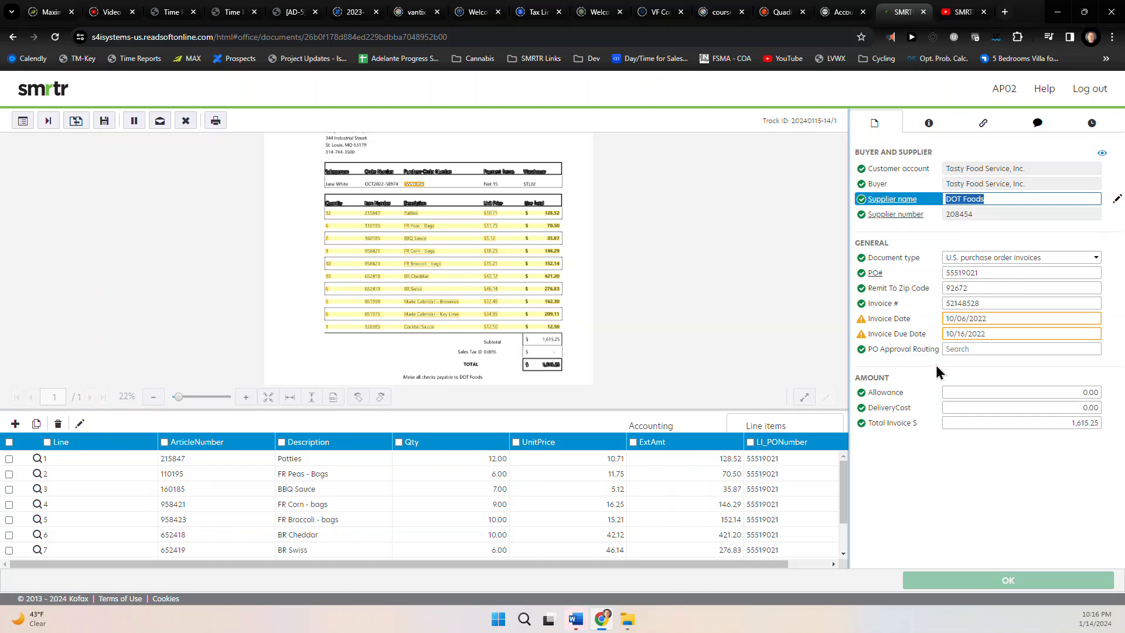
click(958, 320)
key(Return)
key(Return)
key(Return)
key(Return)
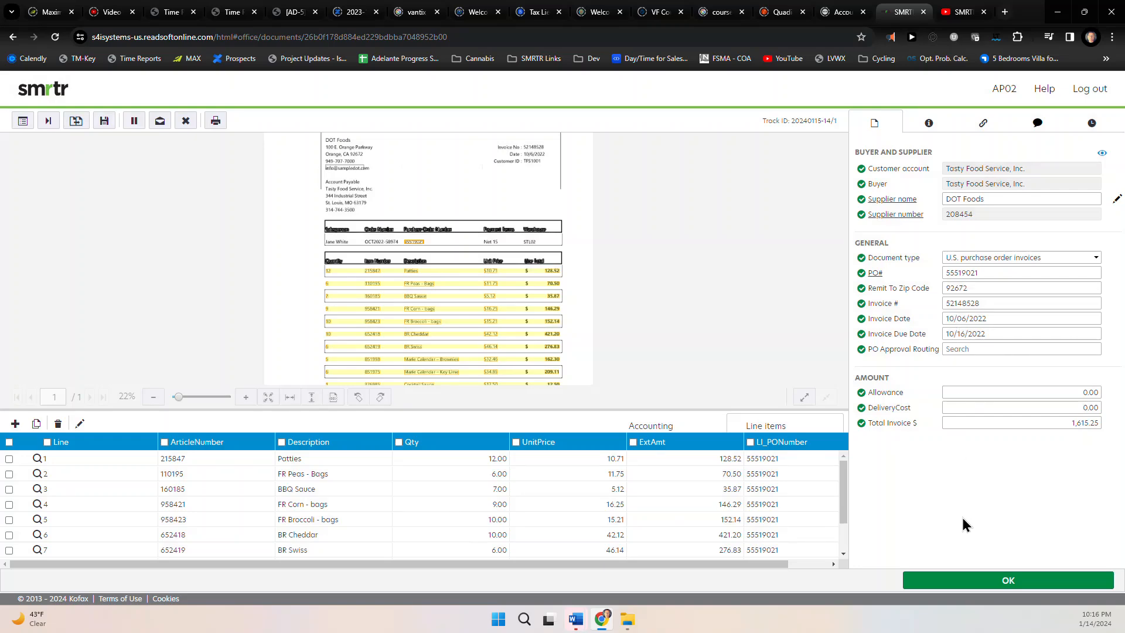
click(967, 583)
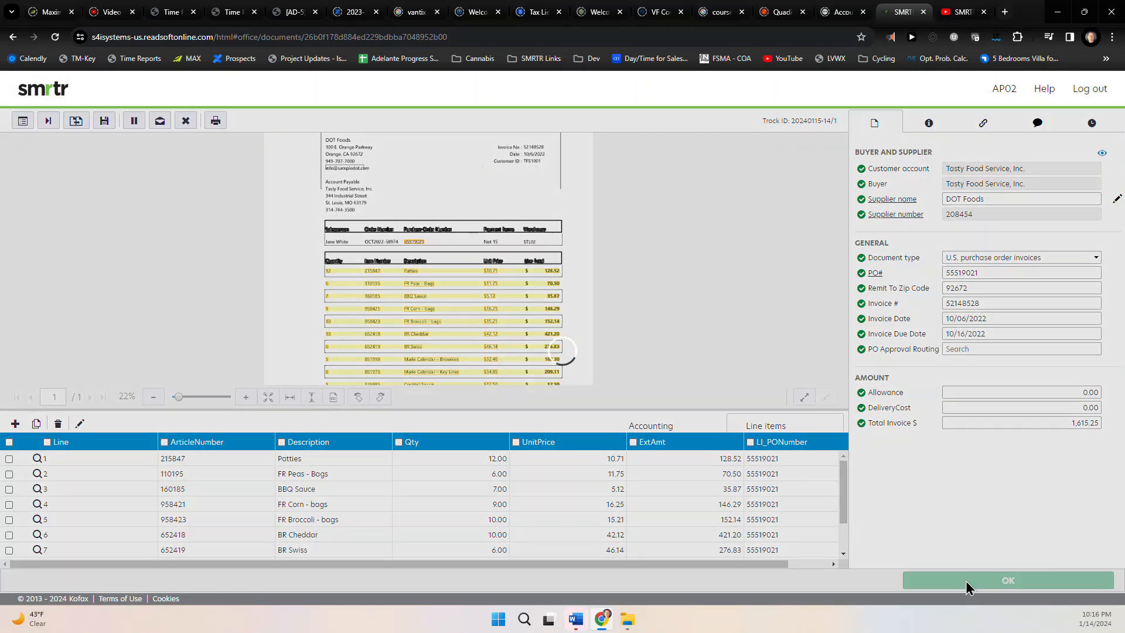
As Buyer02, open Tyson invoice 15842 and review AP's comment and the BBQ Sauce line
click(1088, 94)
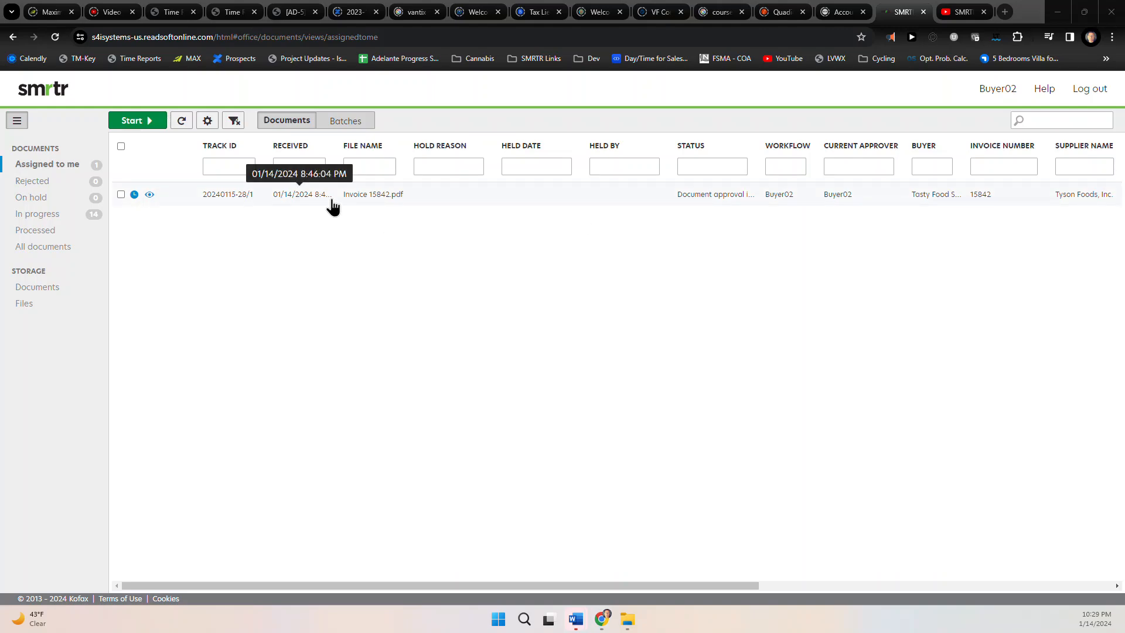
click(332, 199)
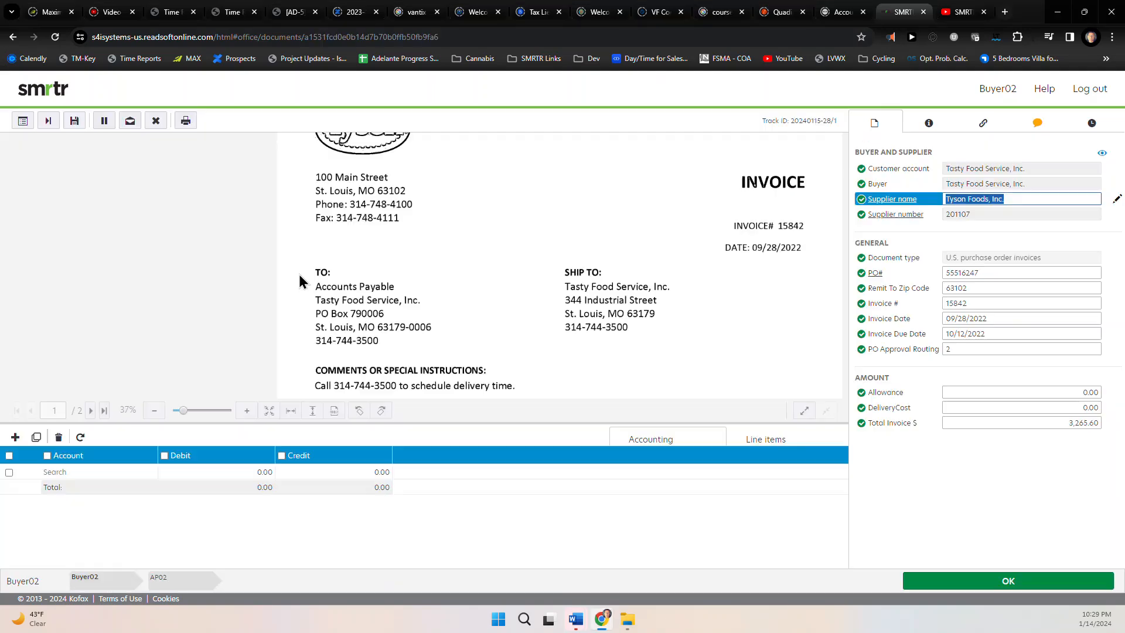
click(1038, 126)
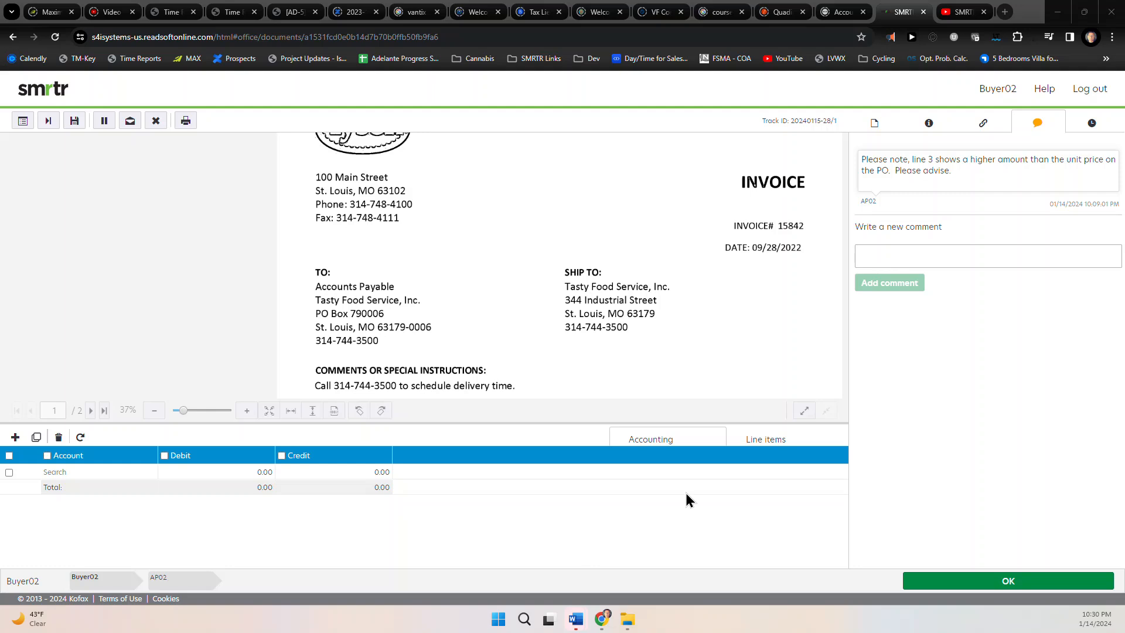
click(766, 443)
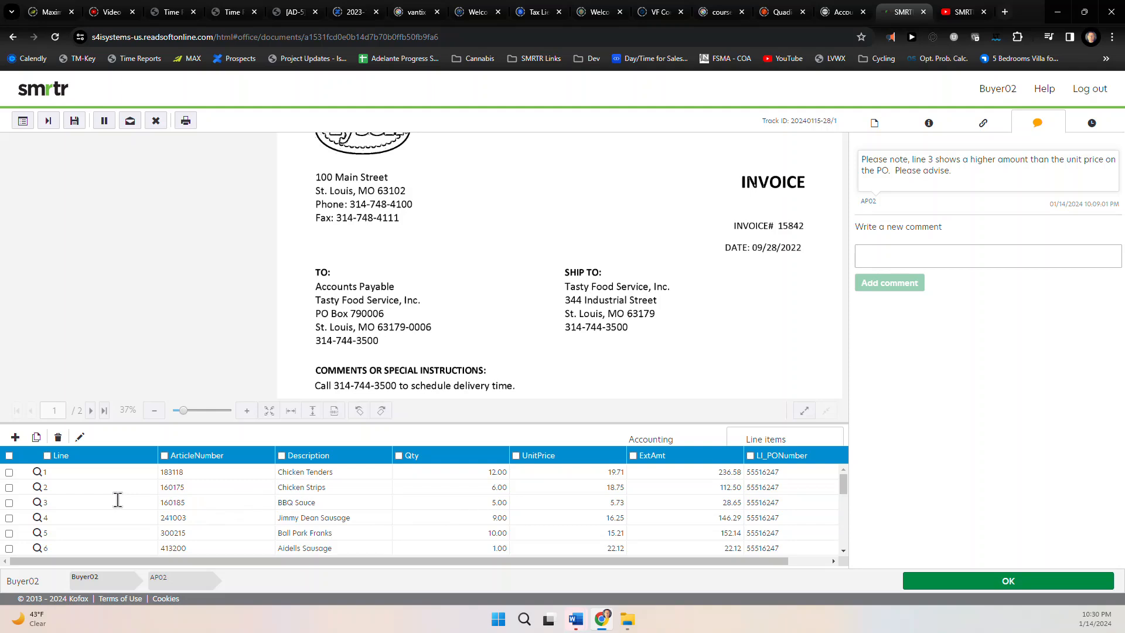
click(302, 504)
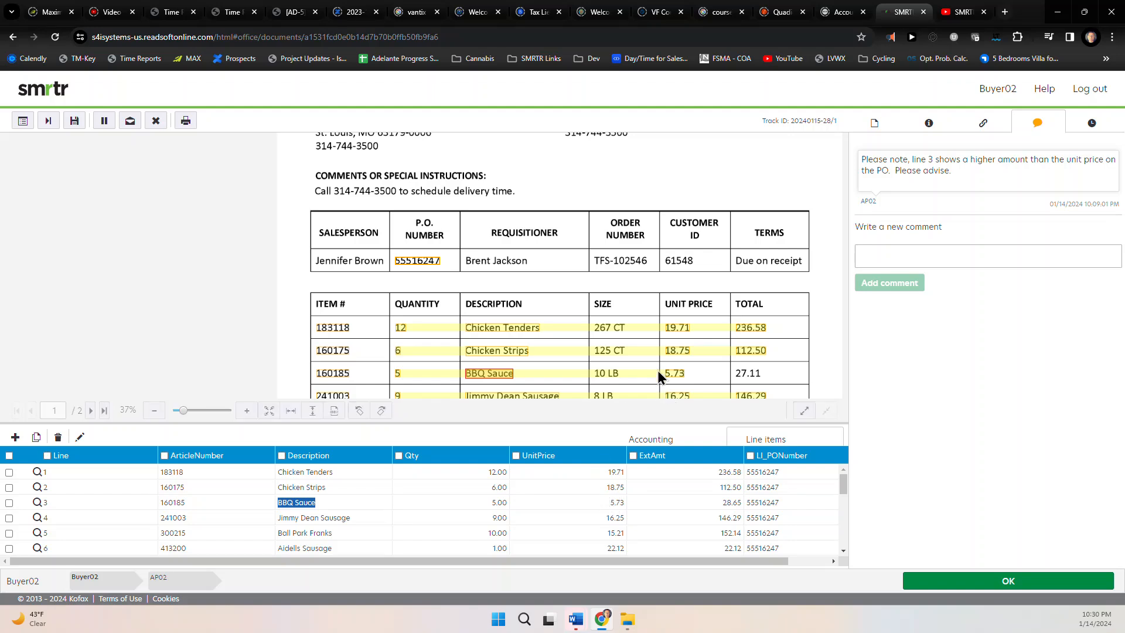
click(37, 502)
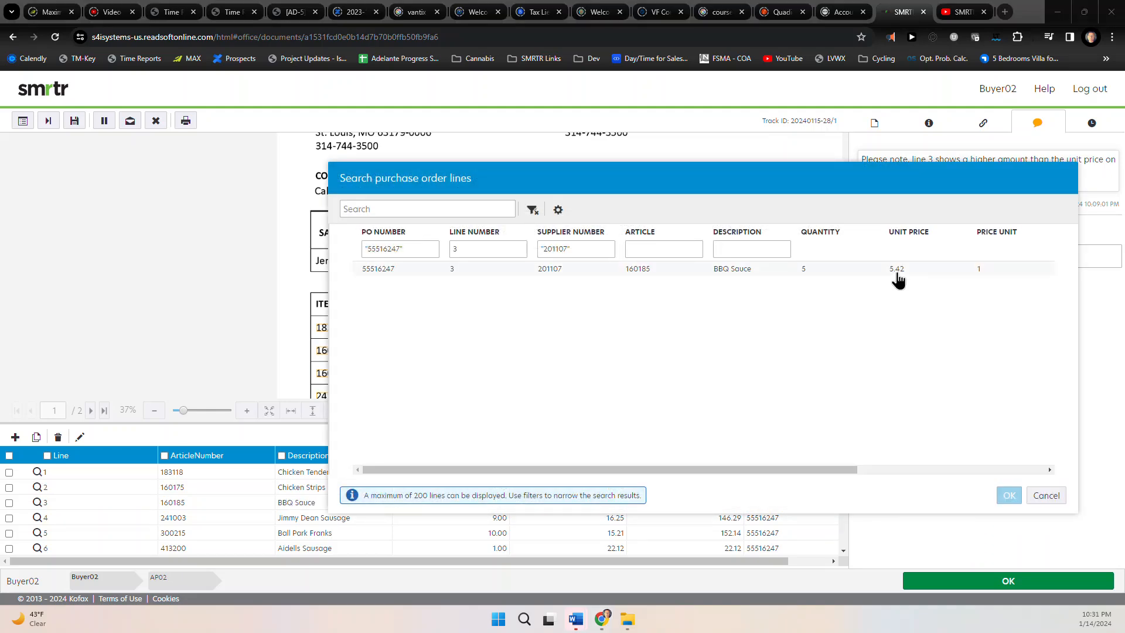
click(1049, 496)
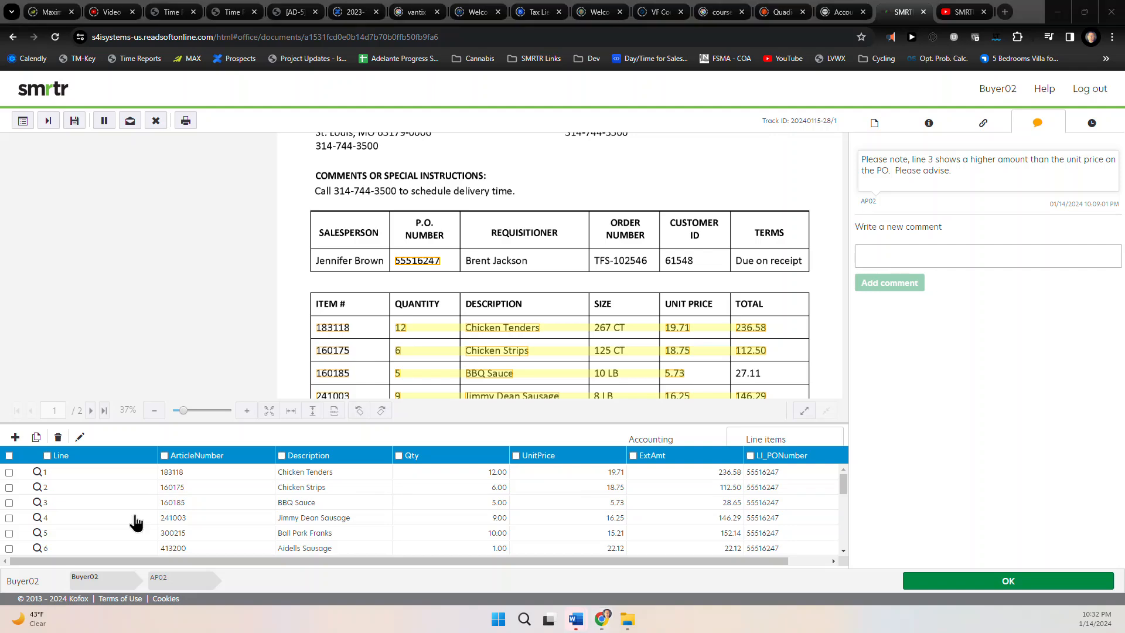
Post the reply 'Ok to pay at higher rate.' under AP's comment
click(893, 253)
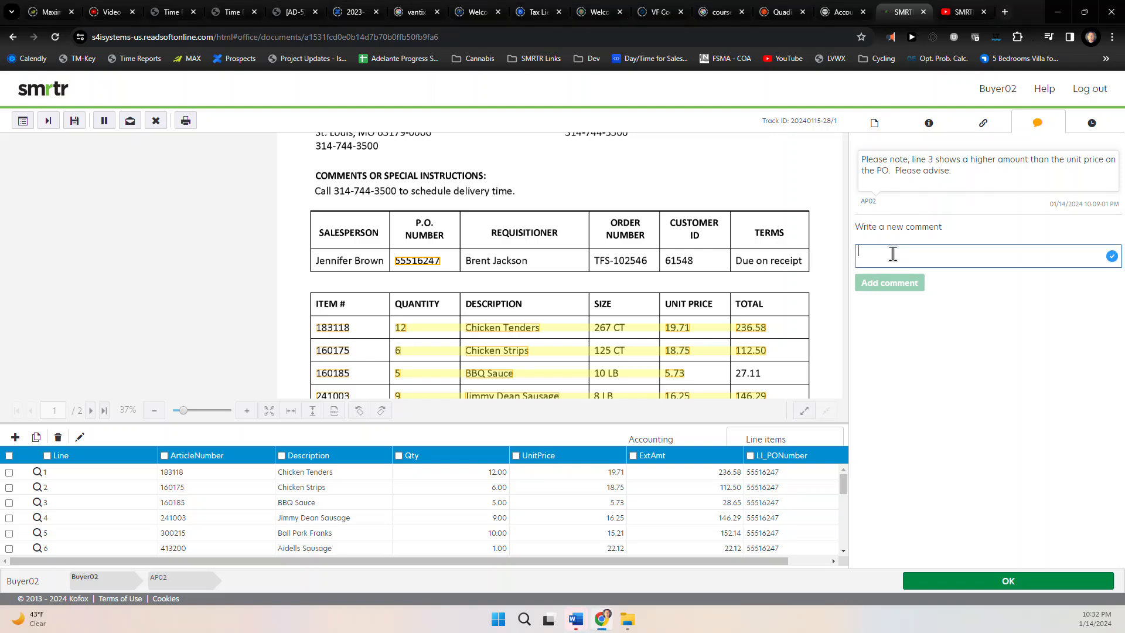
text(Ok to pay at higher rate.)
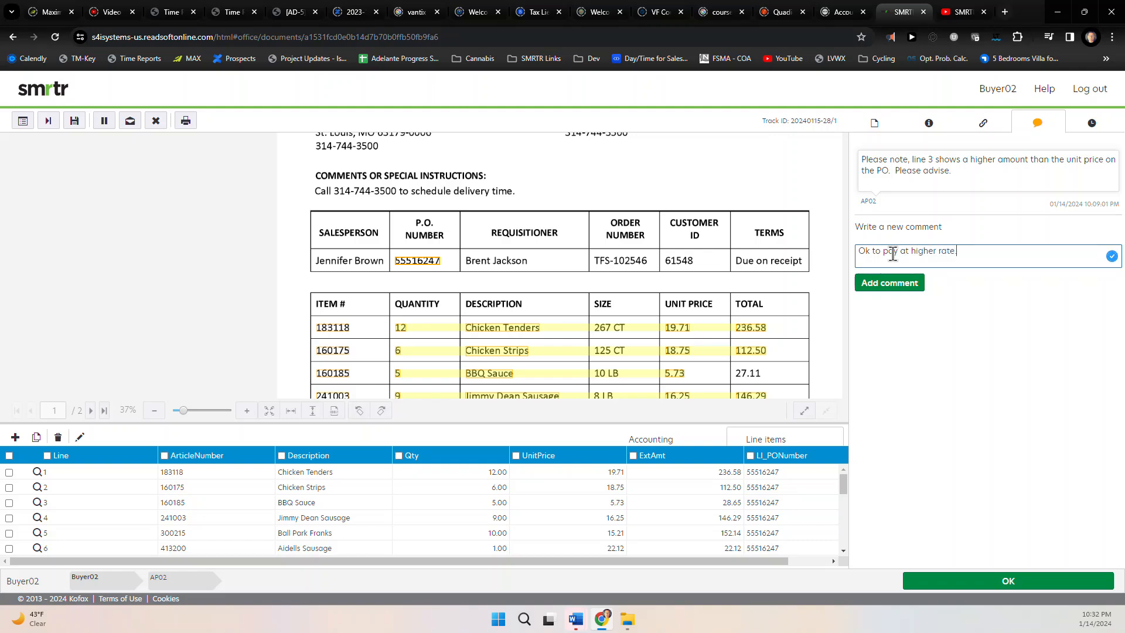
click(899, 283)
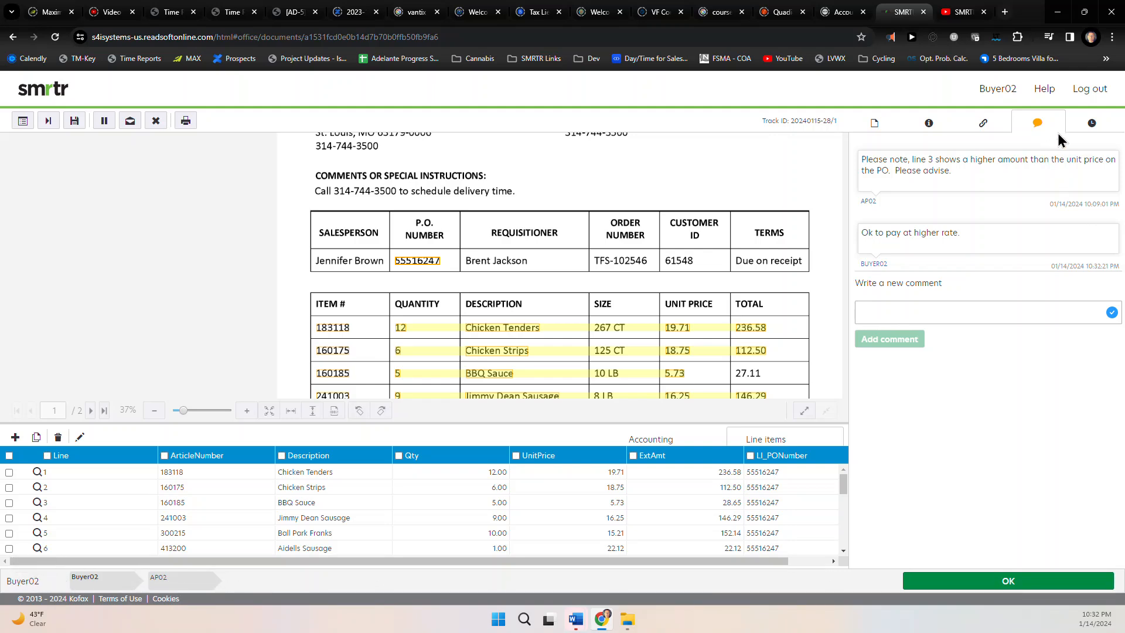
Review the History event log, then approve Tyson invoice 15842
click(1091, 126)
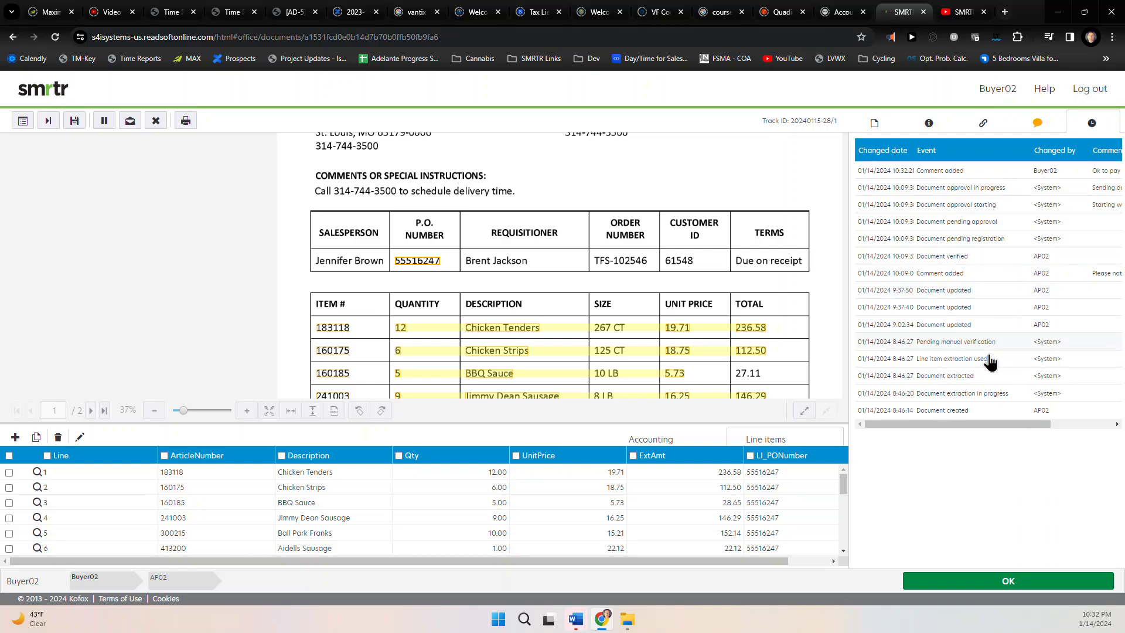
drag(992, 422, 1052, 420)
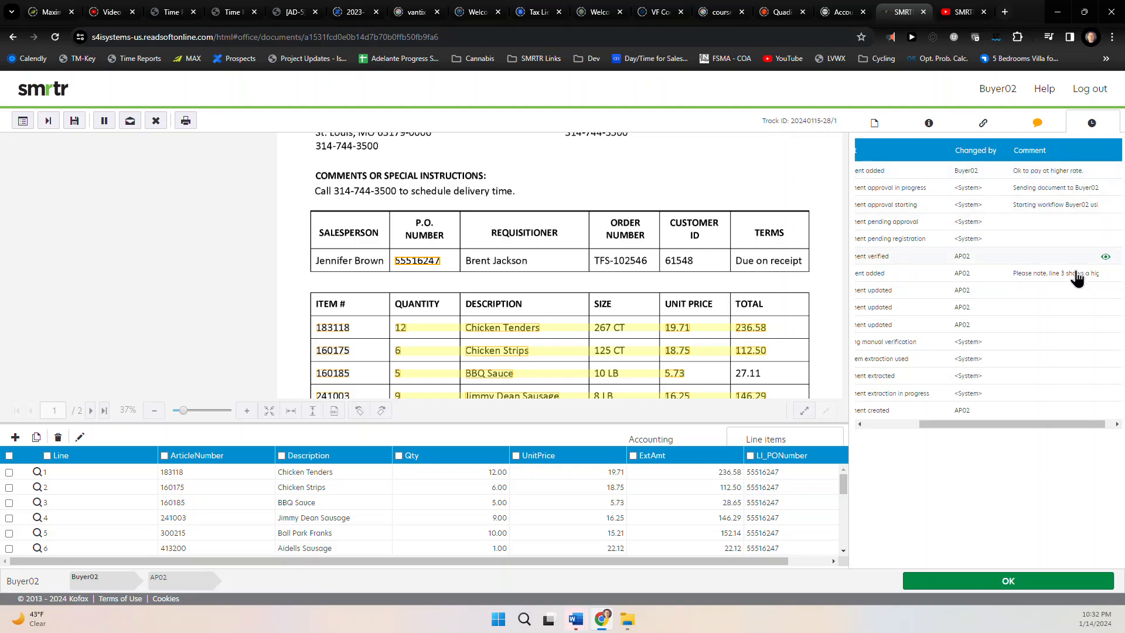
drag(1047, 428, 995, 426)
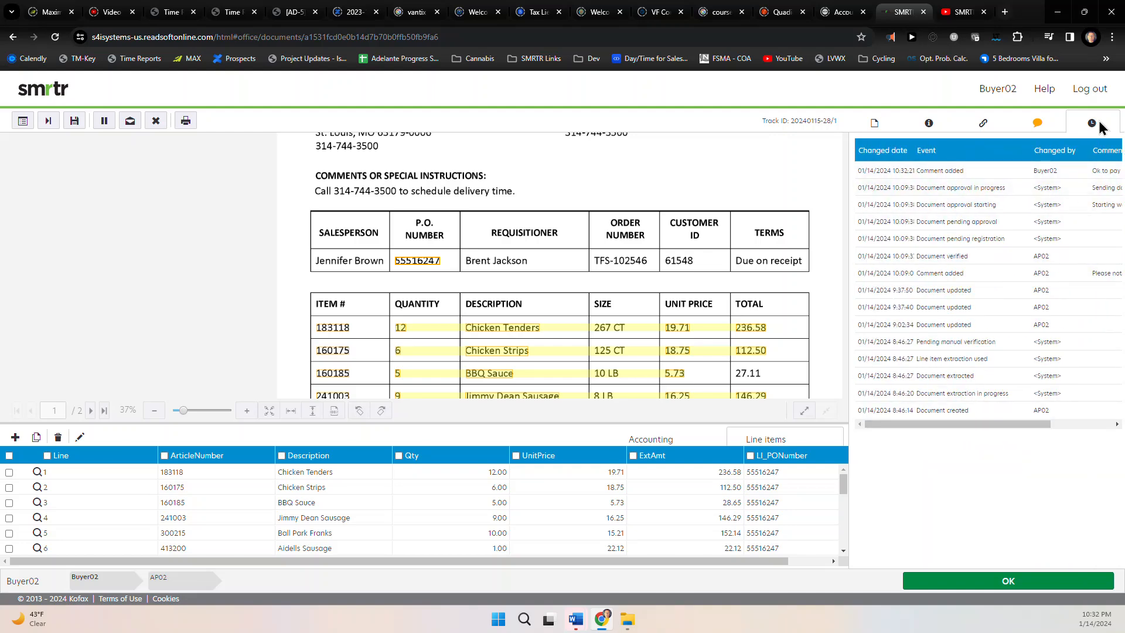
click(1037, 122)
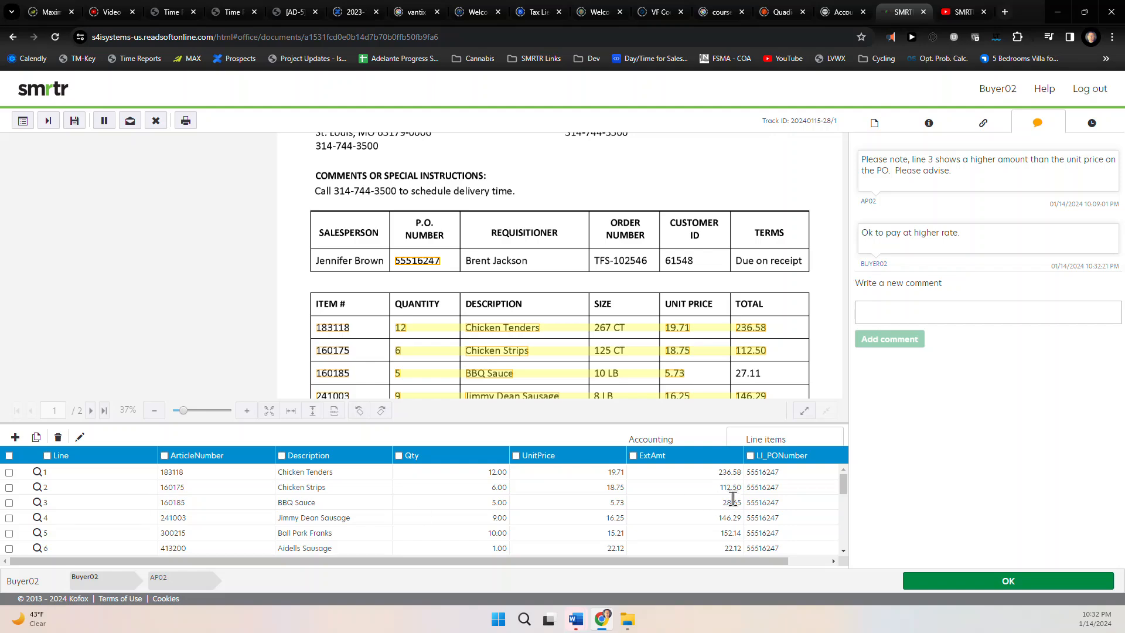
click(987, 586)
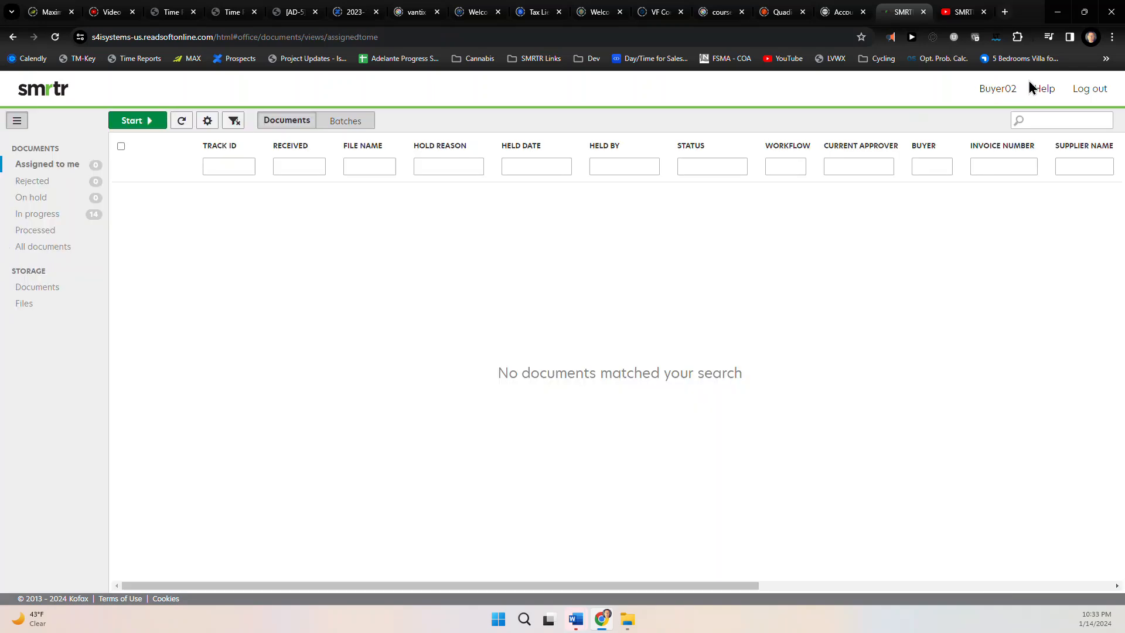
As ITDirector, open The Computer Company invoice 16524 and check its comments and attachments
click(1080, 92)
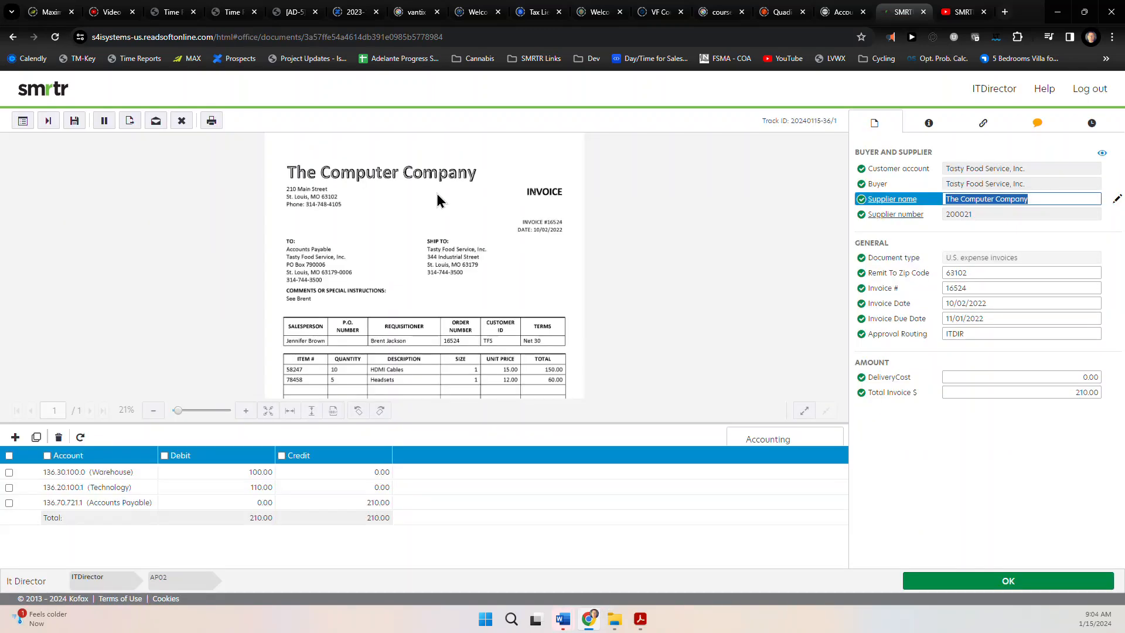
click(23, 120)
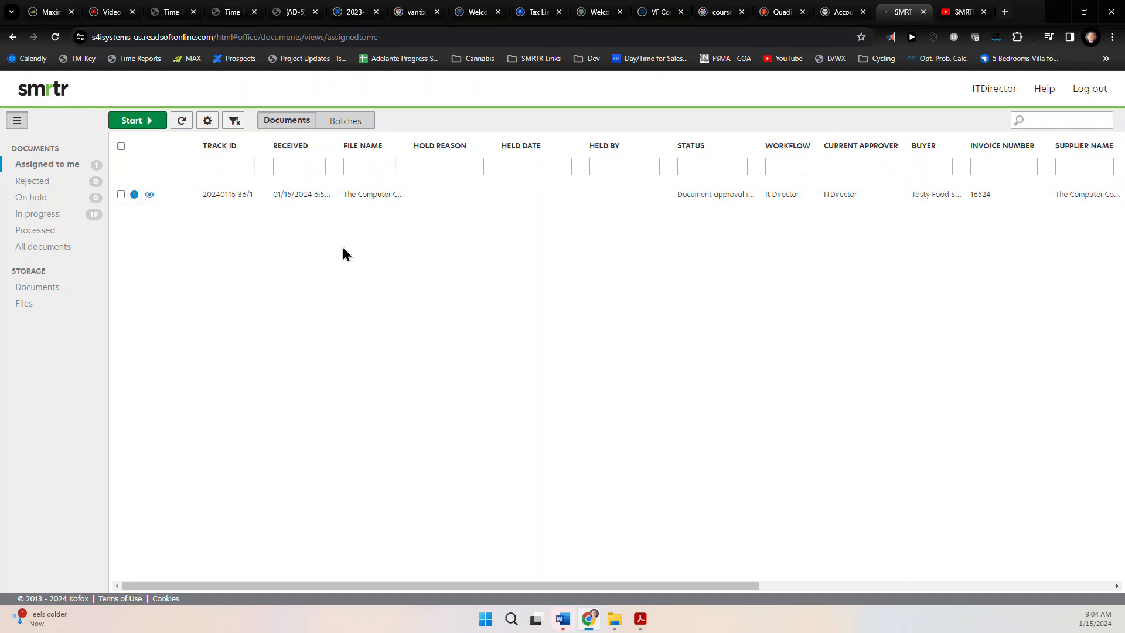
click(413, 199)
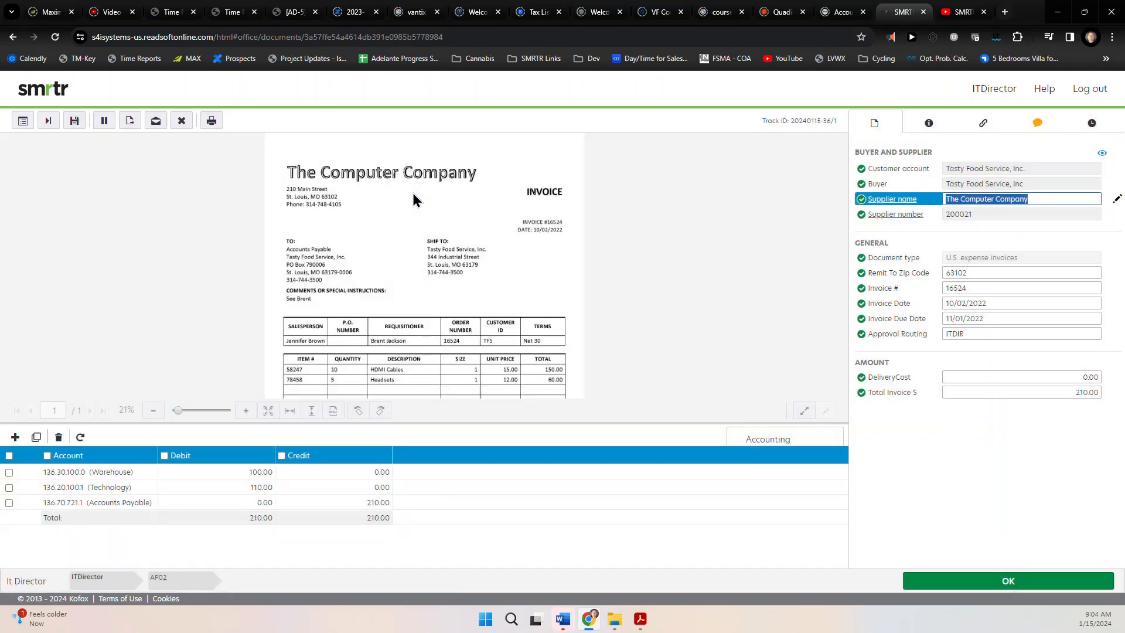
click(1043, 130)
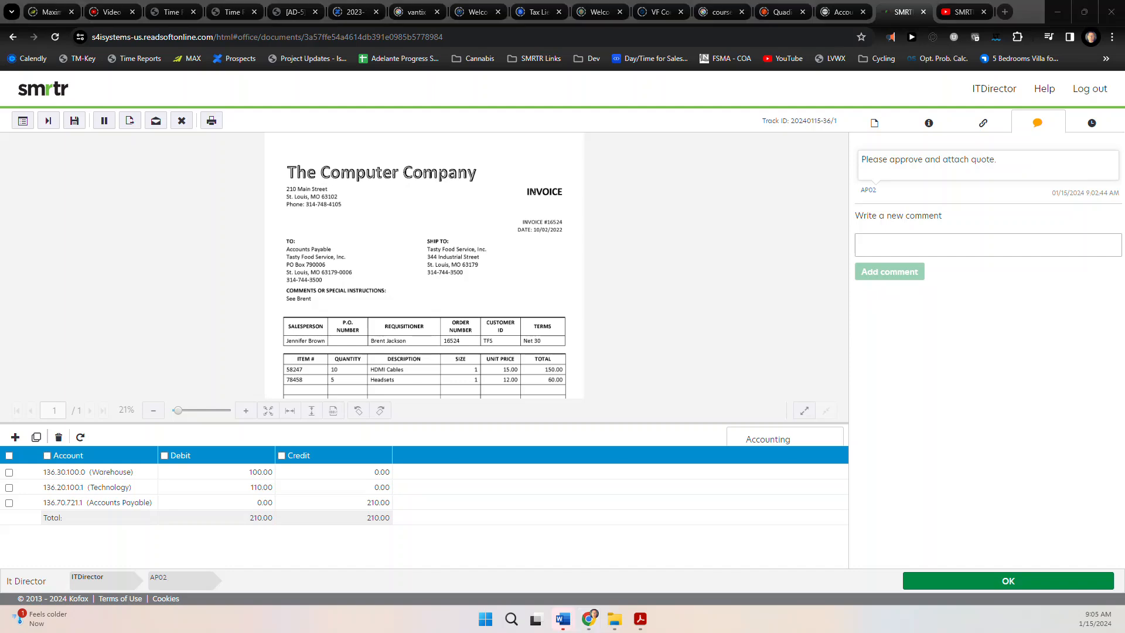
click(982, 124)
click(874, 123)
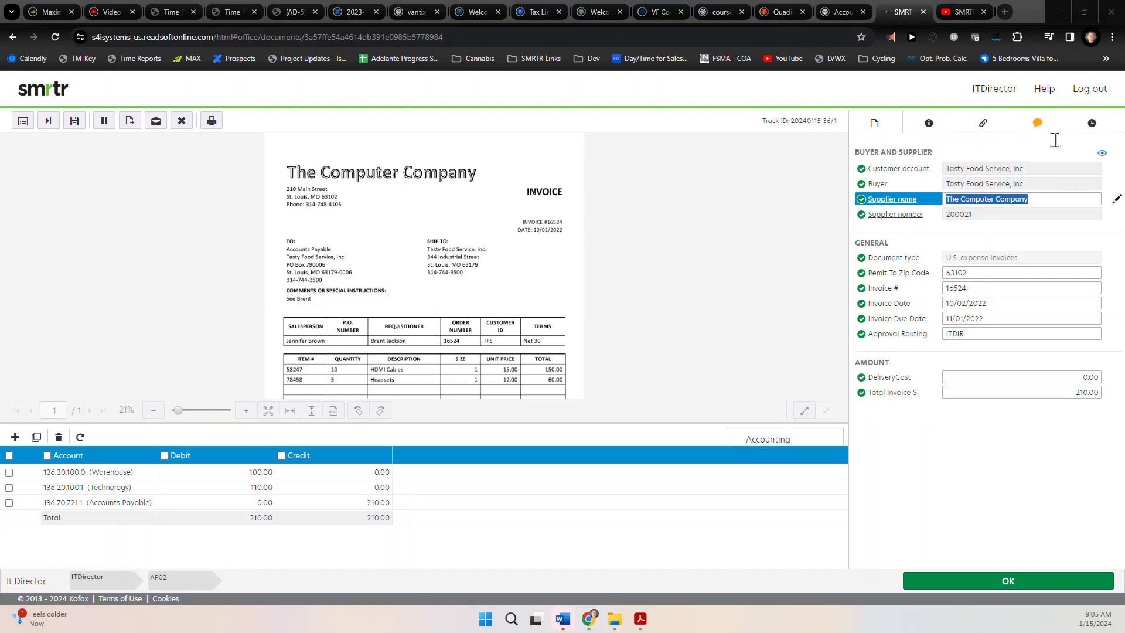
click(1037, 124)
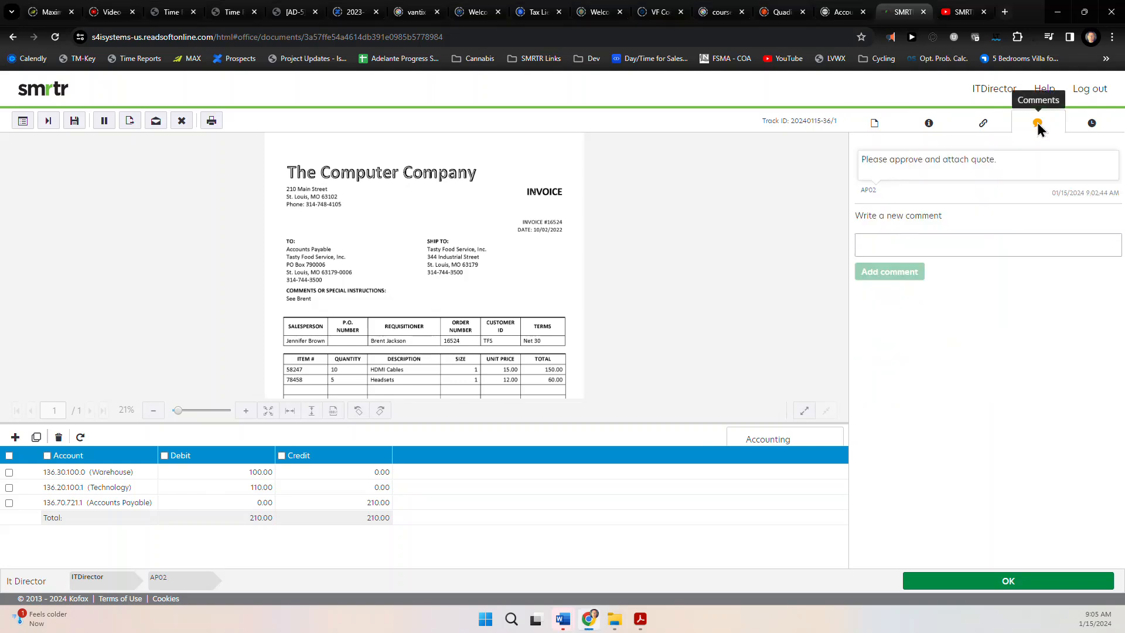
Add the comment 'This is approved for payment, see attached quote.' and return to the invoice fields
click(896, 256)
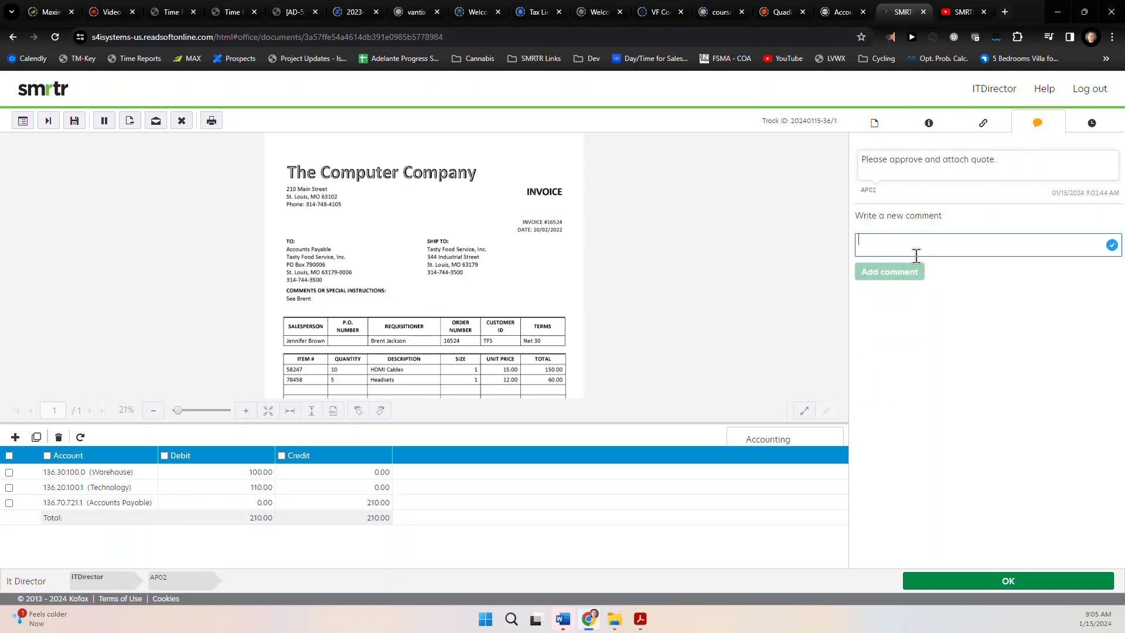
text(This is app)
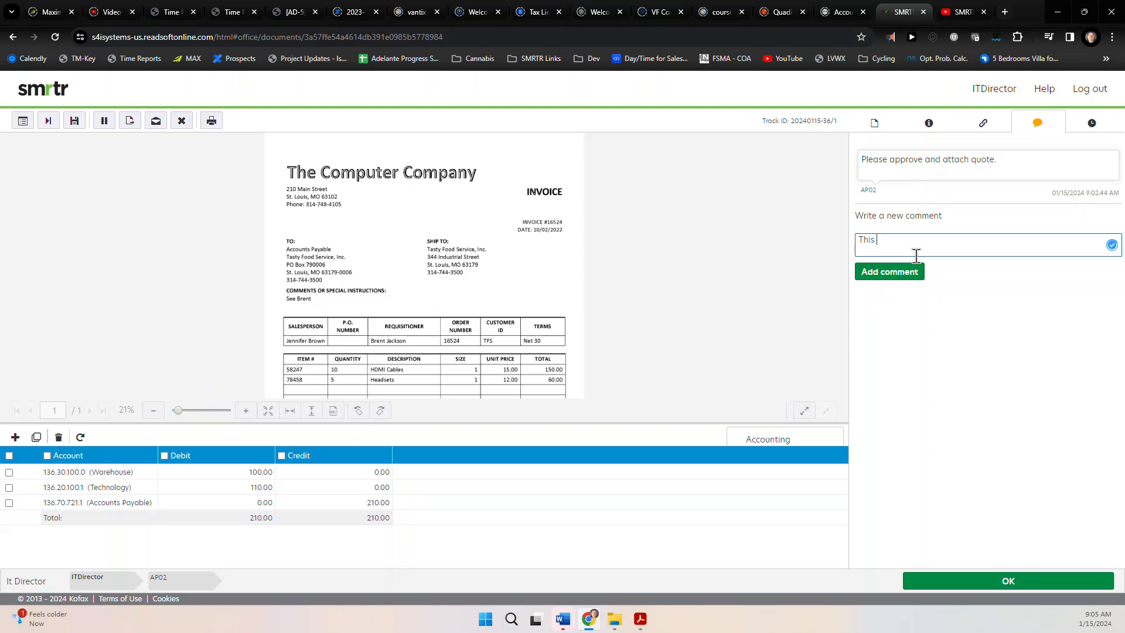
text(roved for po)
click(918, 270)
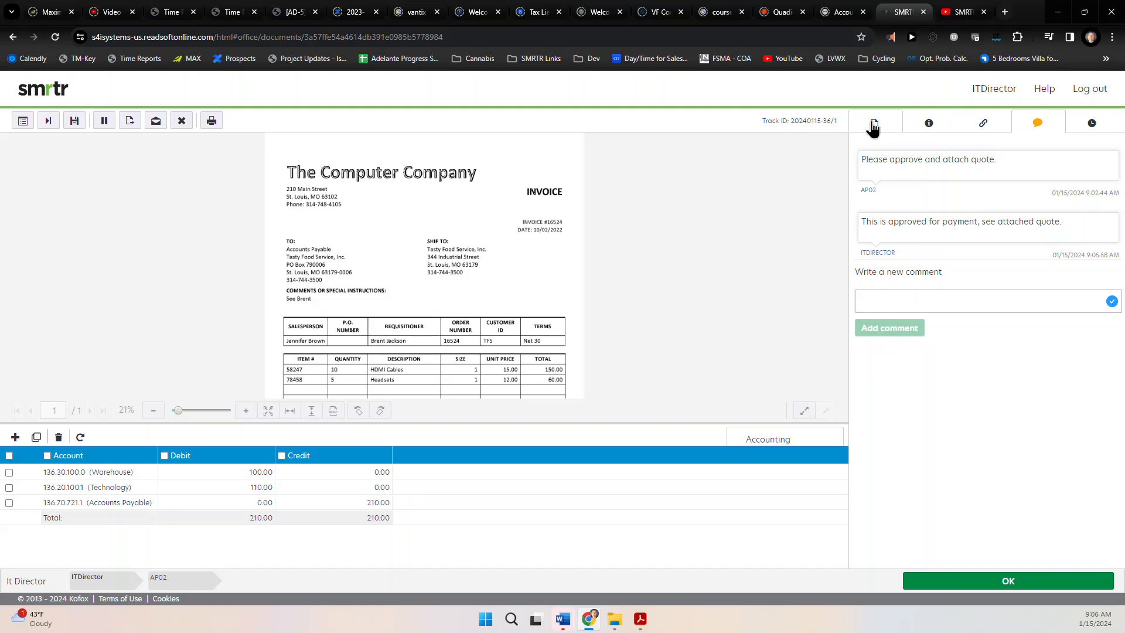
click(873, 123)
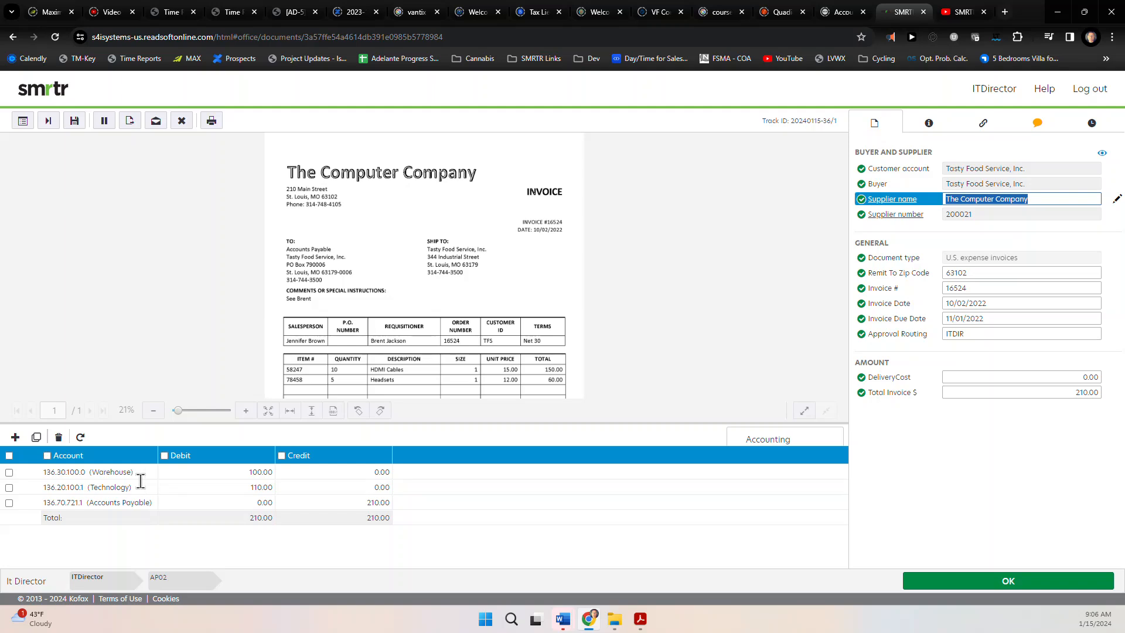
Approve invoice 16524, then sign in as VPOperations using the saved login
click(992, 586)
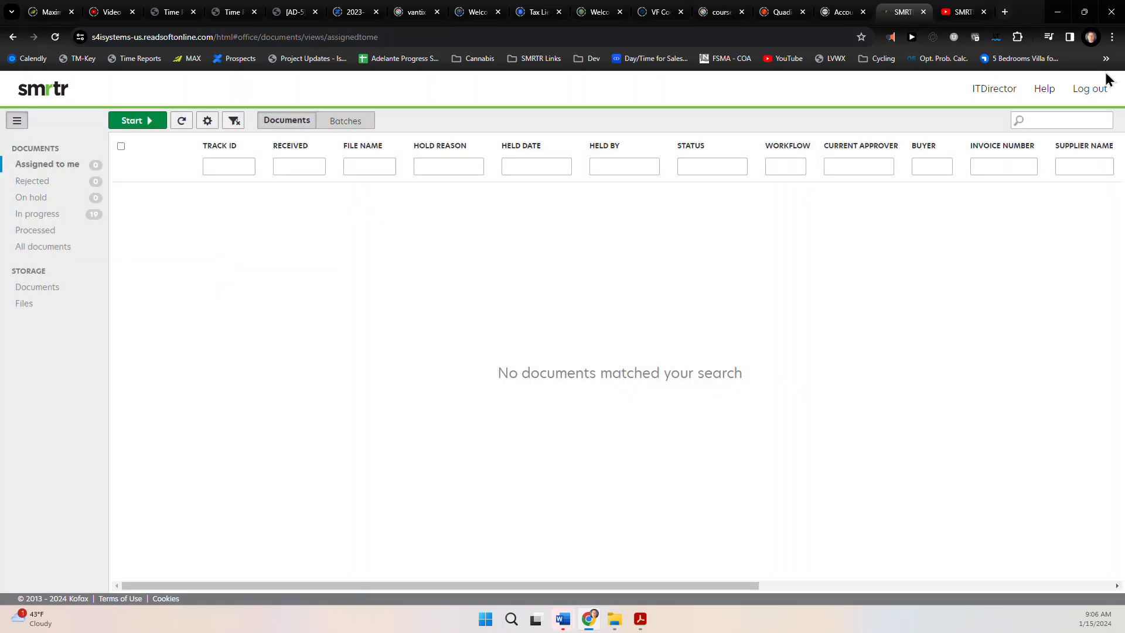
click(1093, 93)
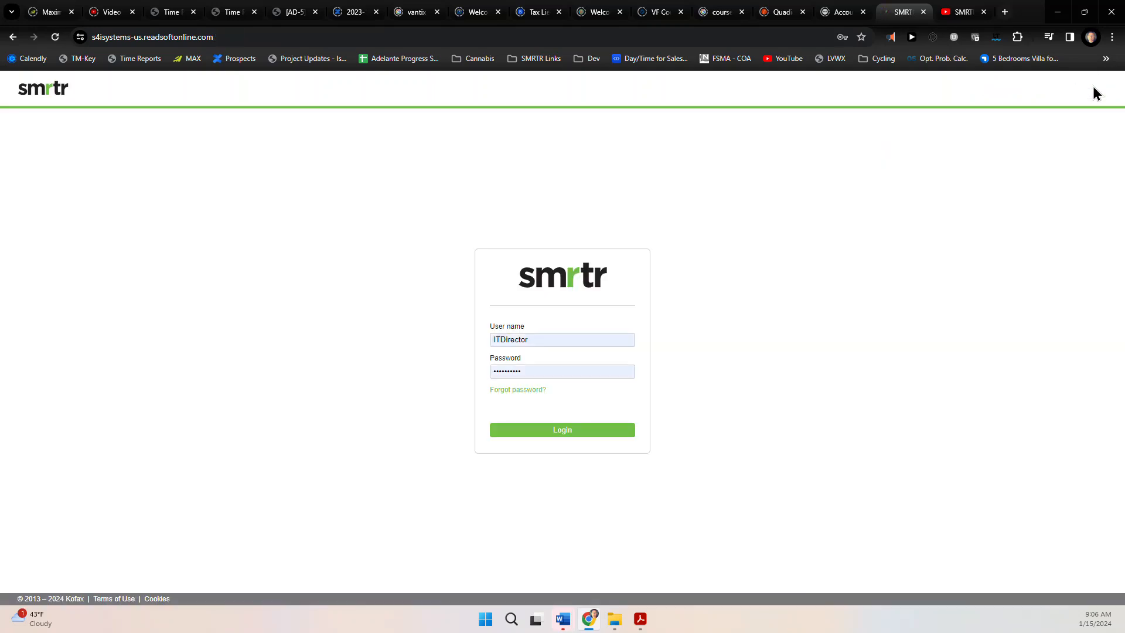
click(538, 342)
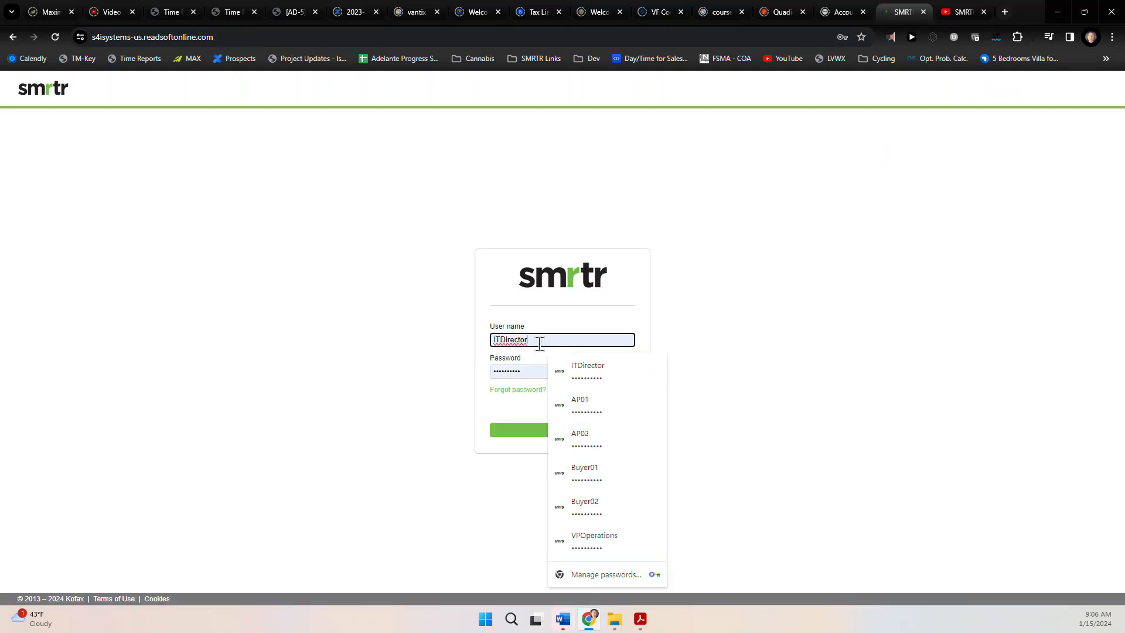
click(586, 536)
click(569, 340)
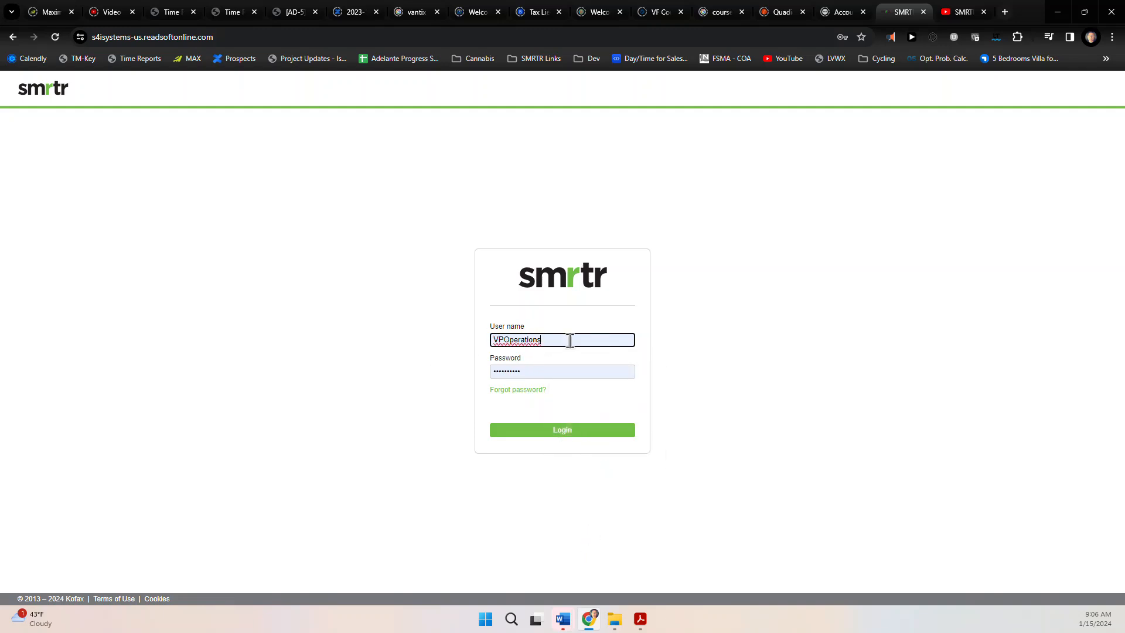
click(549, 430)
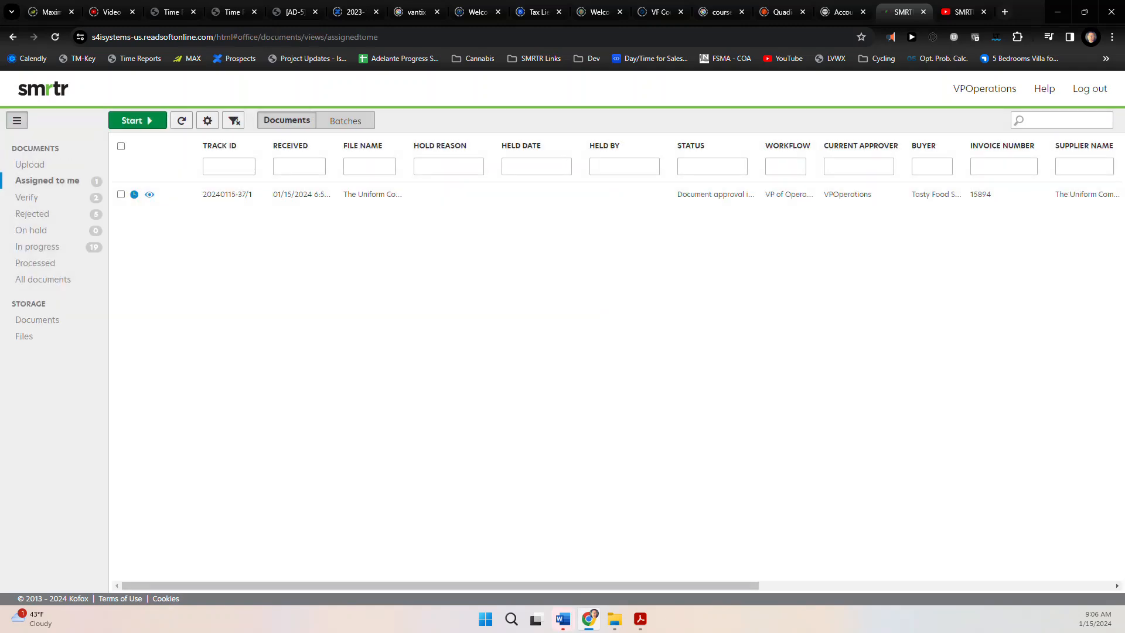
Review the Uniform Company invoice's line items and comment, then sign out of the VP account
double_click(444, 195)
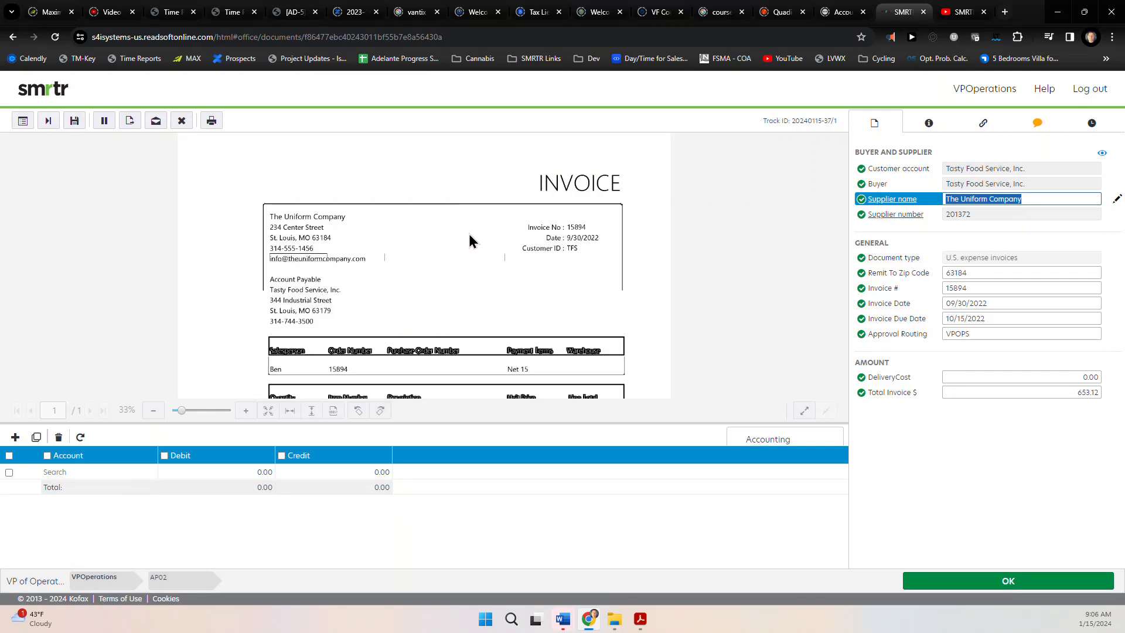
scroll(469, 235, up, 3)
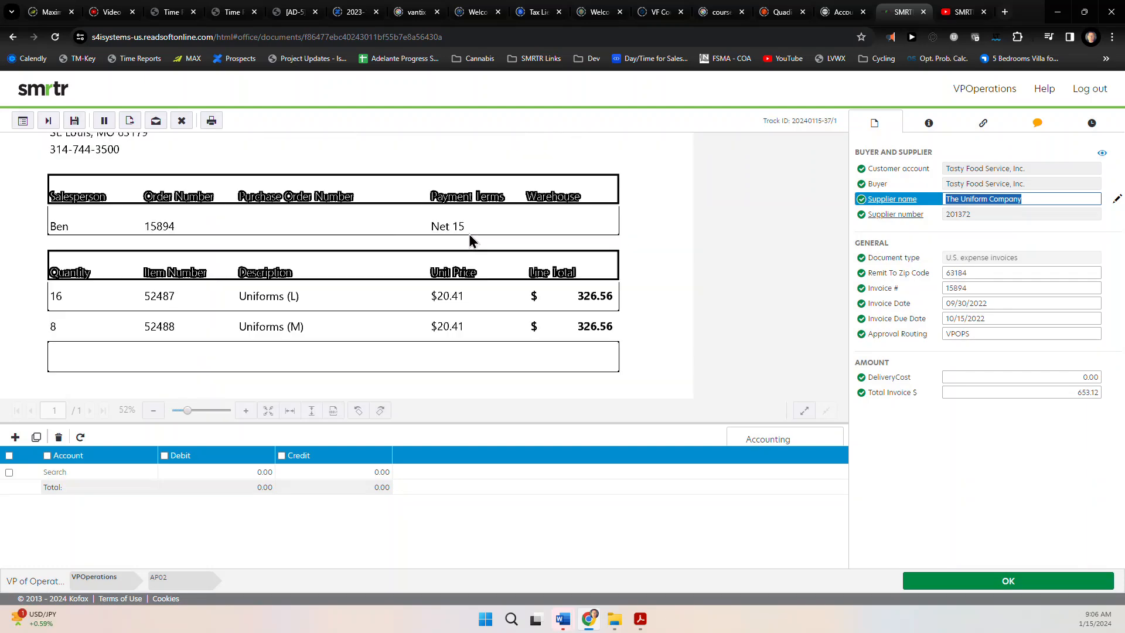
drag(463, 311, 511, 344)
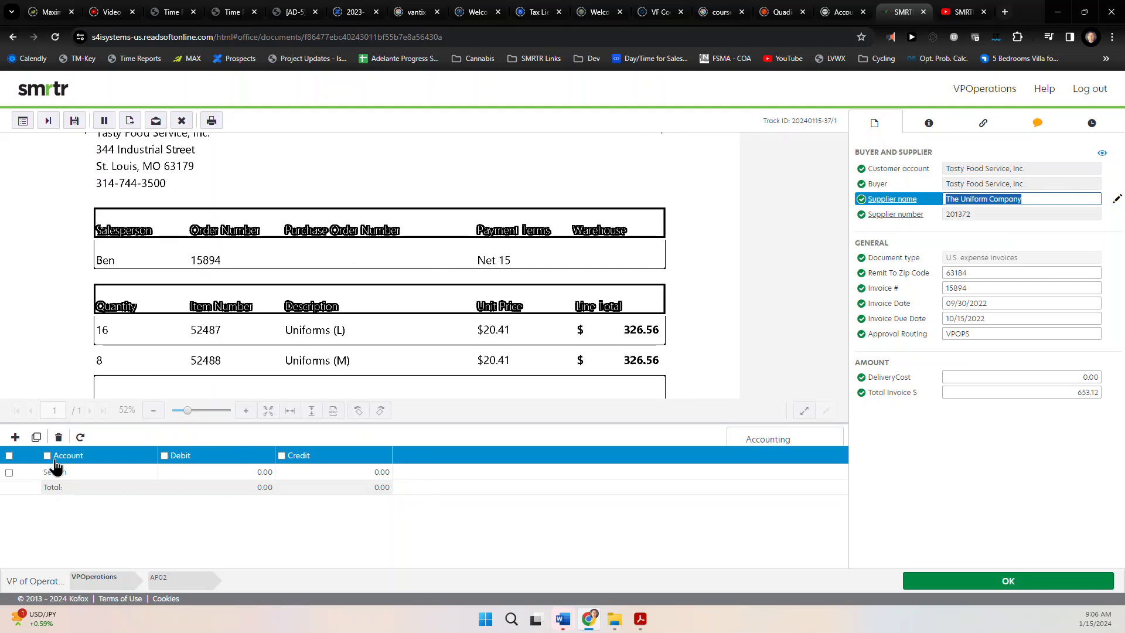
click(1035, 125)
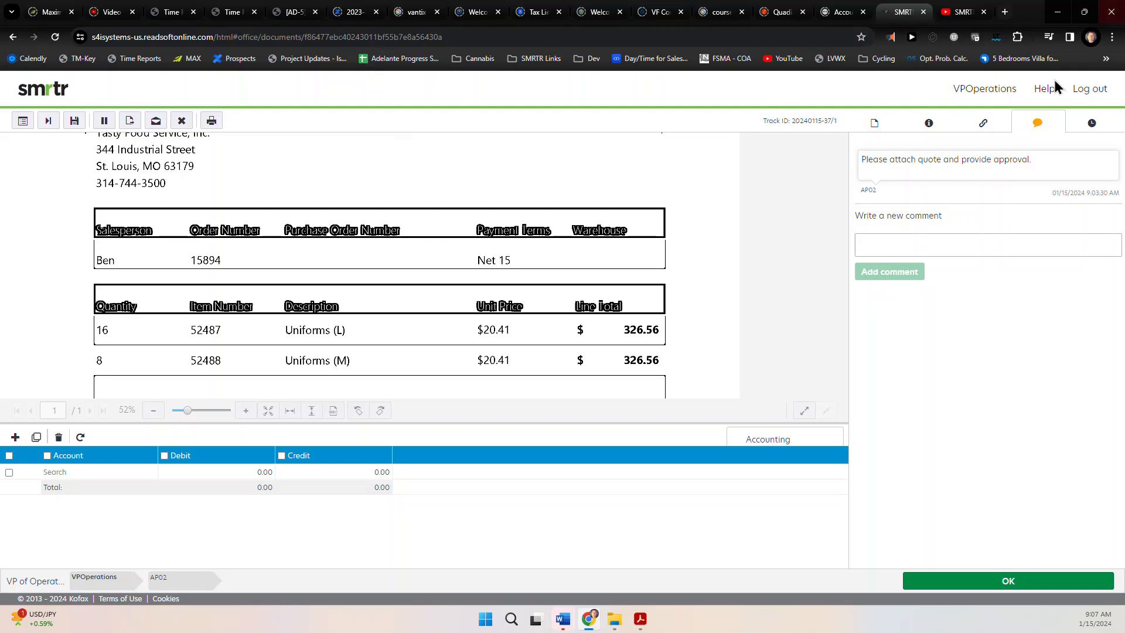
click(874, 123)
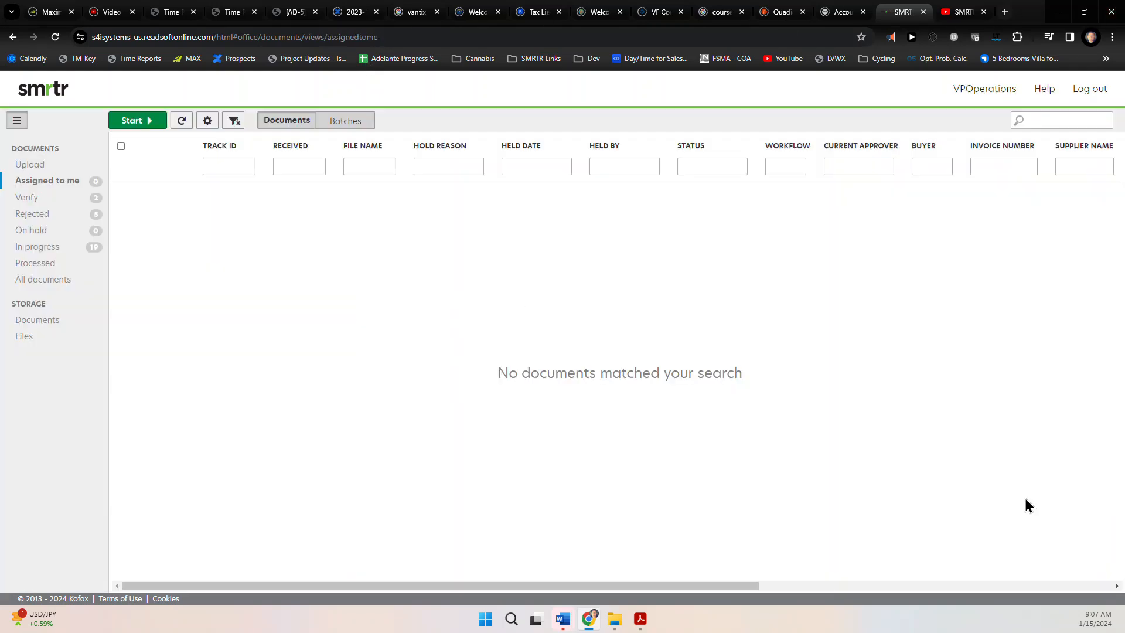
click(1087, 90)
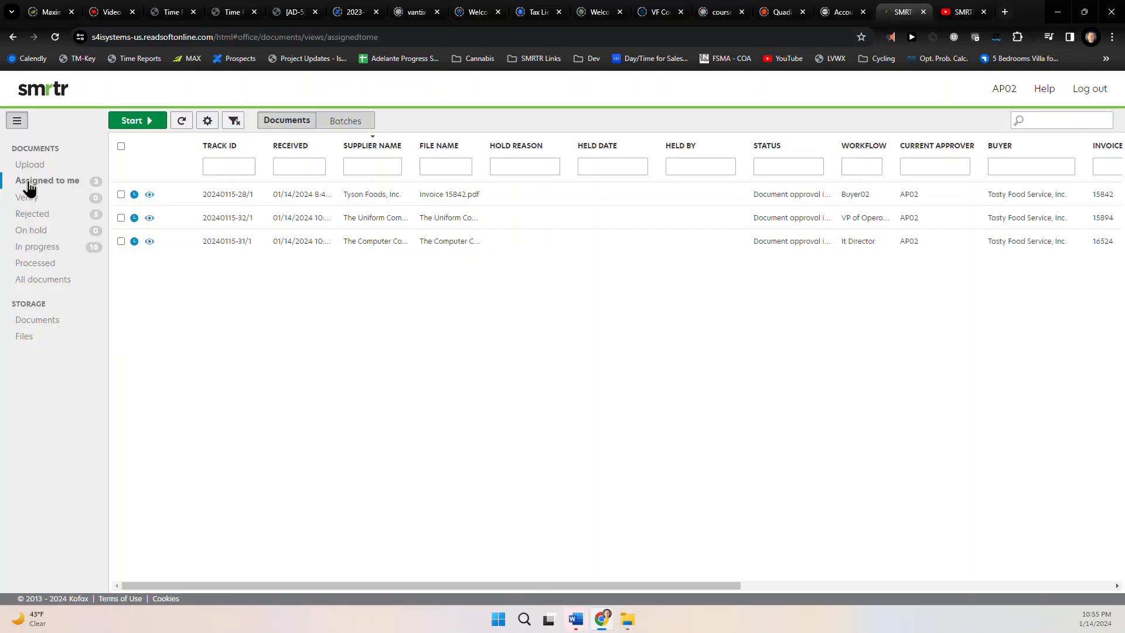
Approve Tyson Foods invoice 15842 after reading the buyer's OK to pay the higher rate
click(126, 121)
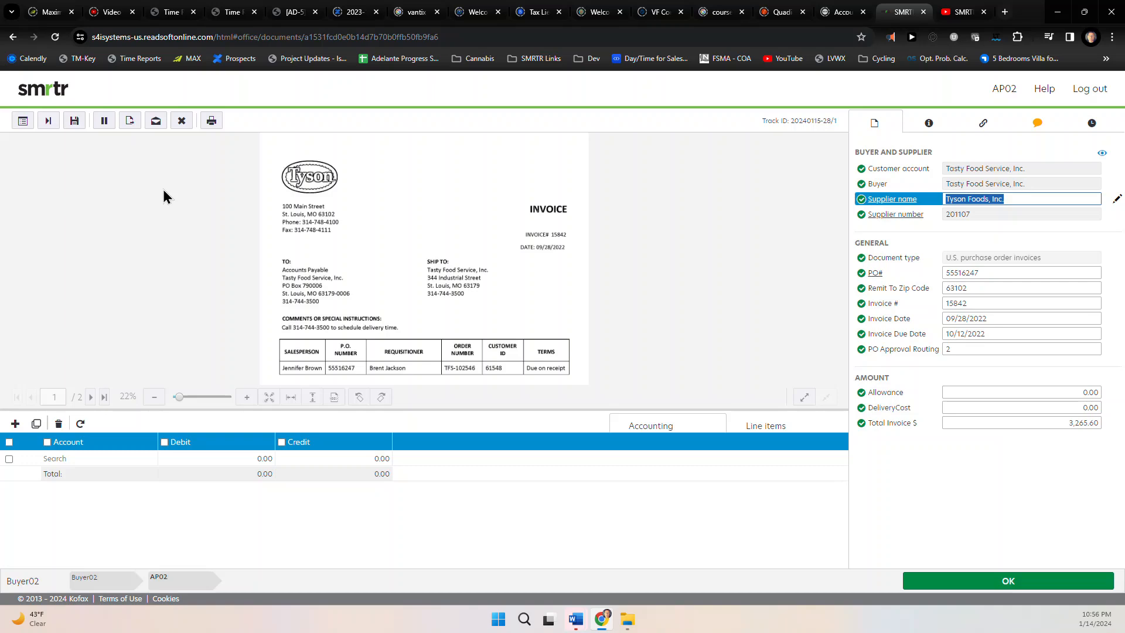
click(1036, 125)
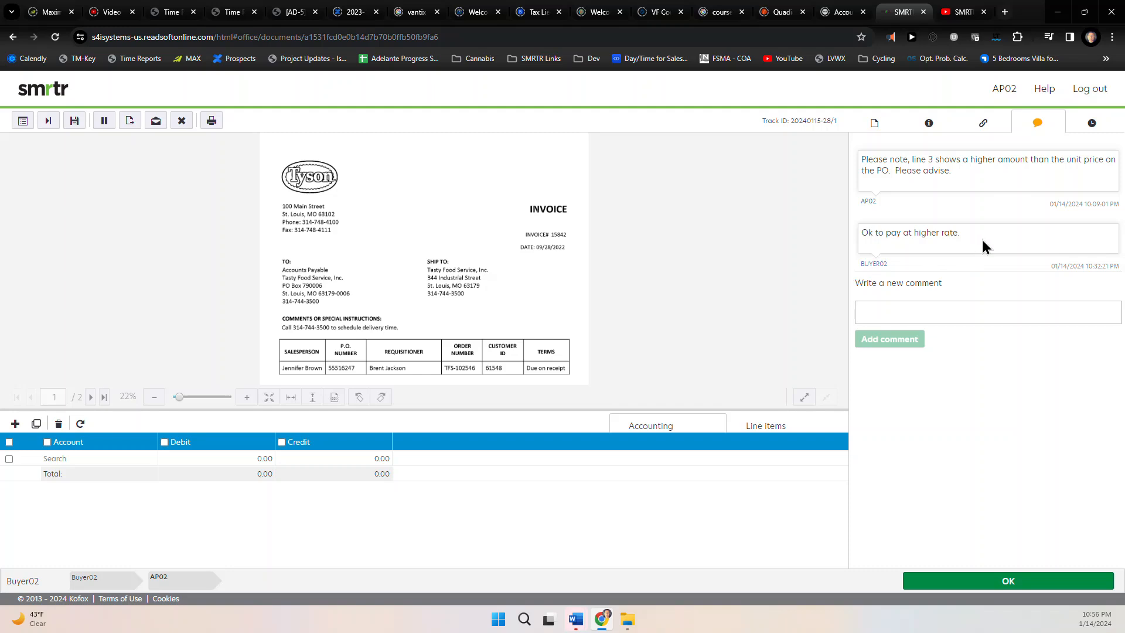
click(1014, 581)
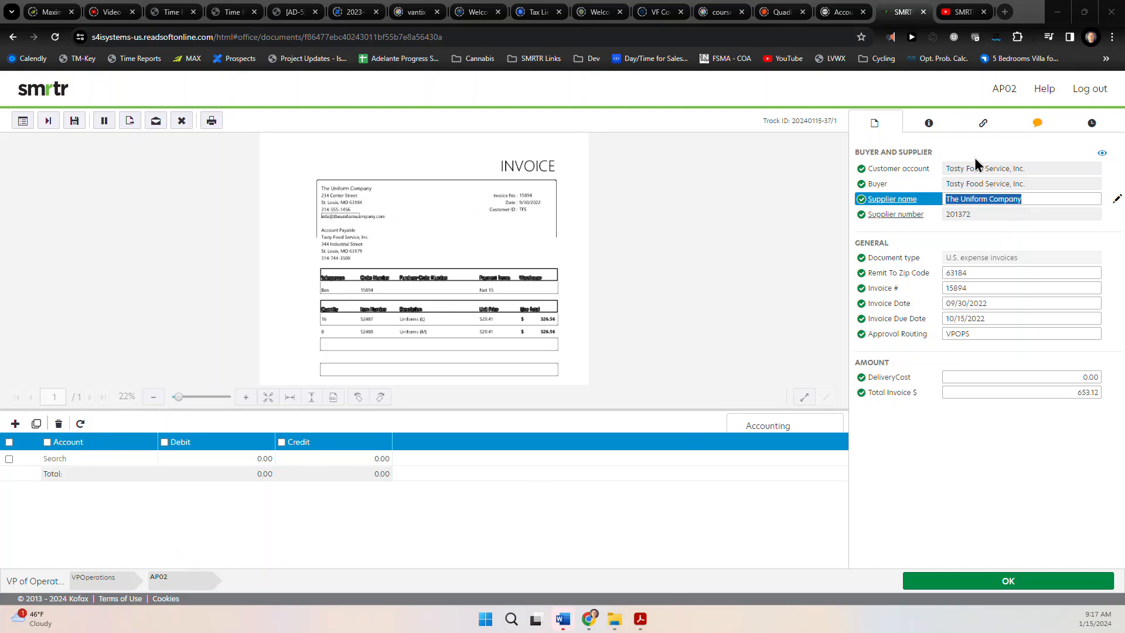
Confirm invoice 15894 has no attachment, read its AP comment, and apply coding suggestions totalling 653.12
click(983, 123)
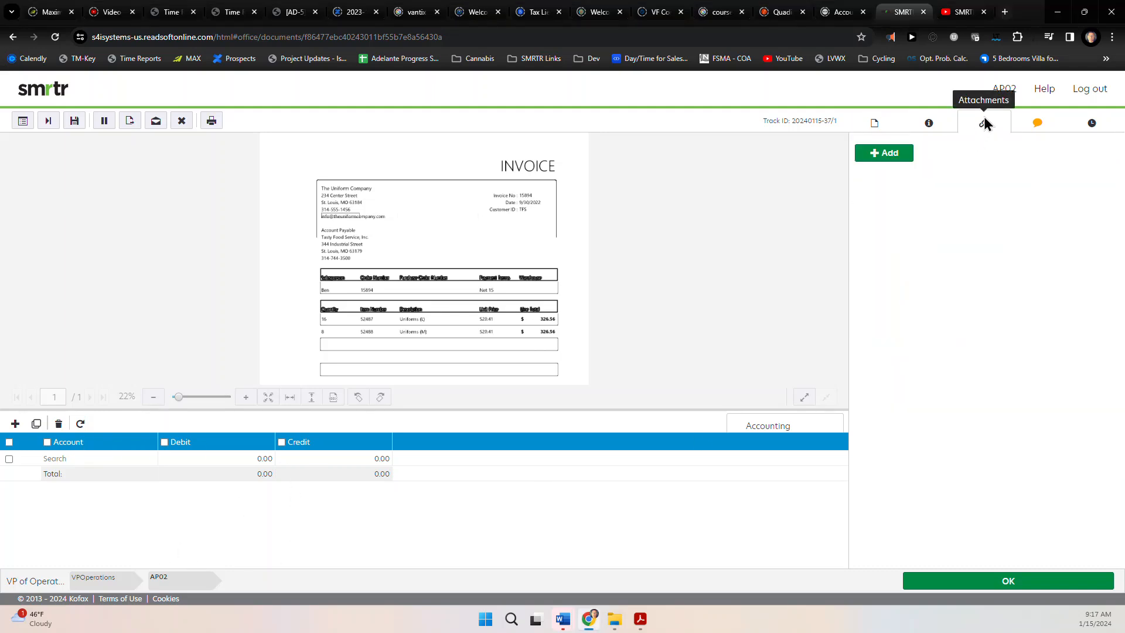
click(1037, 128)
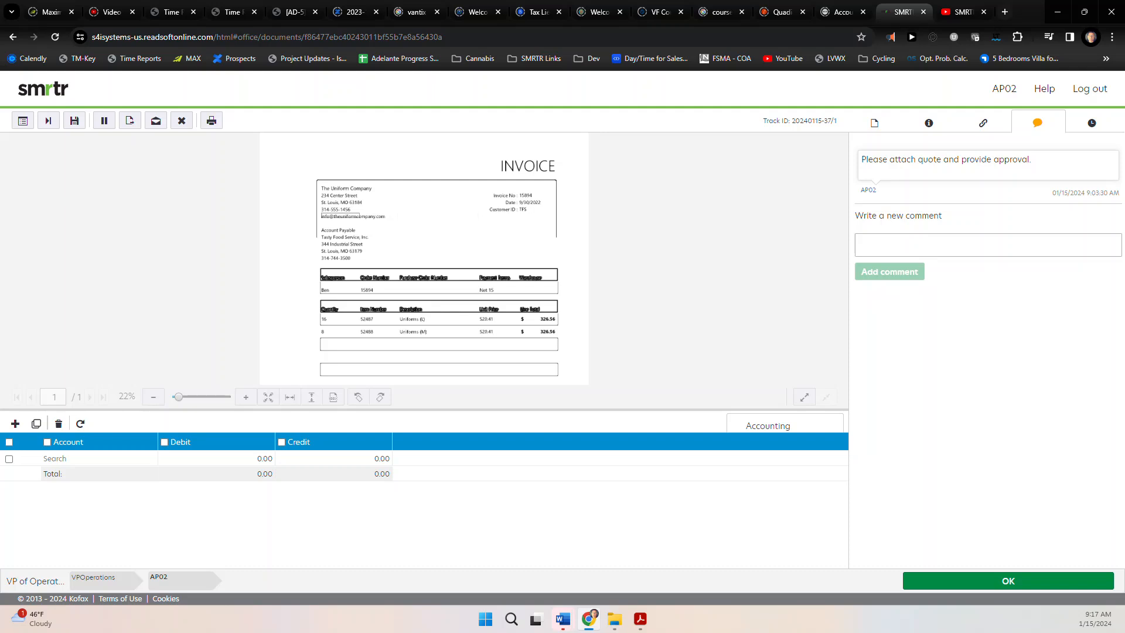
click(58, 458)
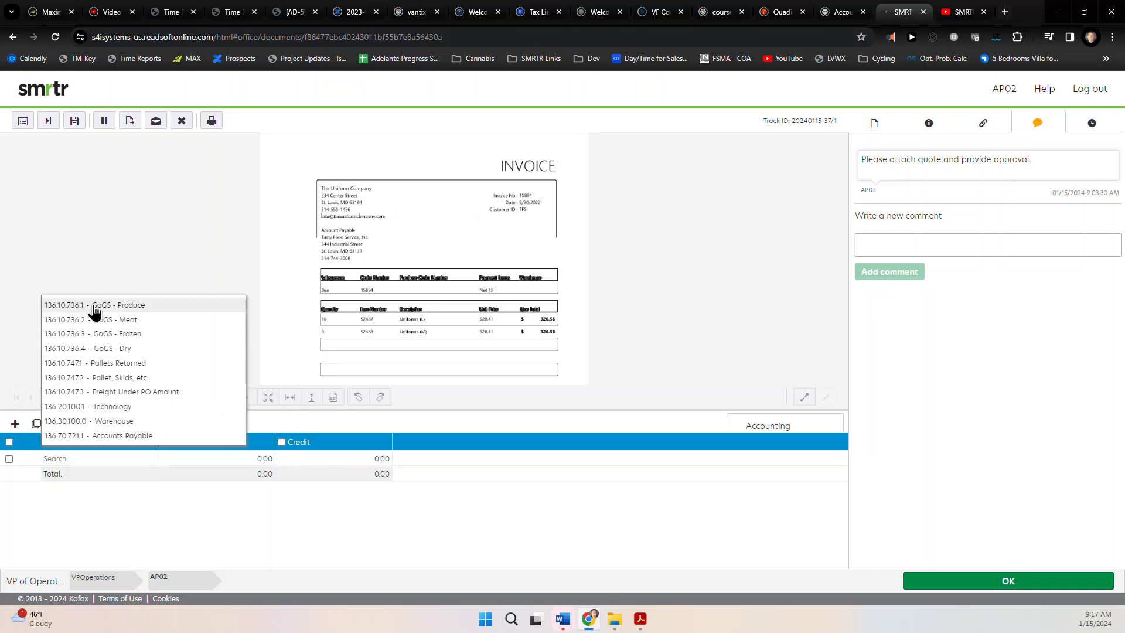
click(87, 504)
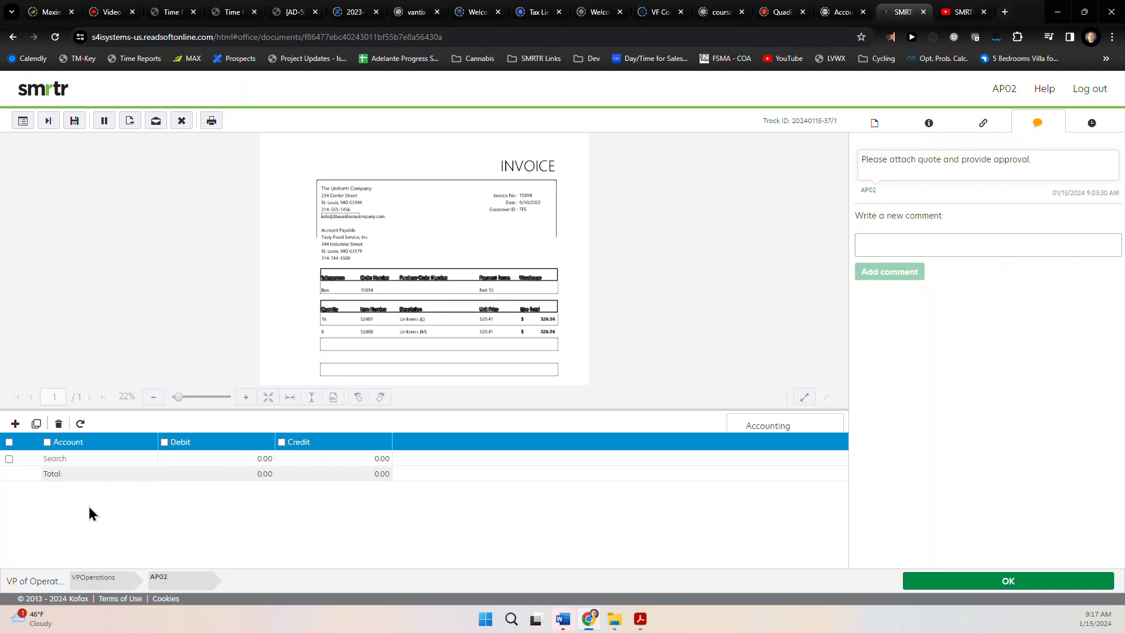
click(80, 424)
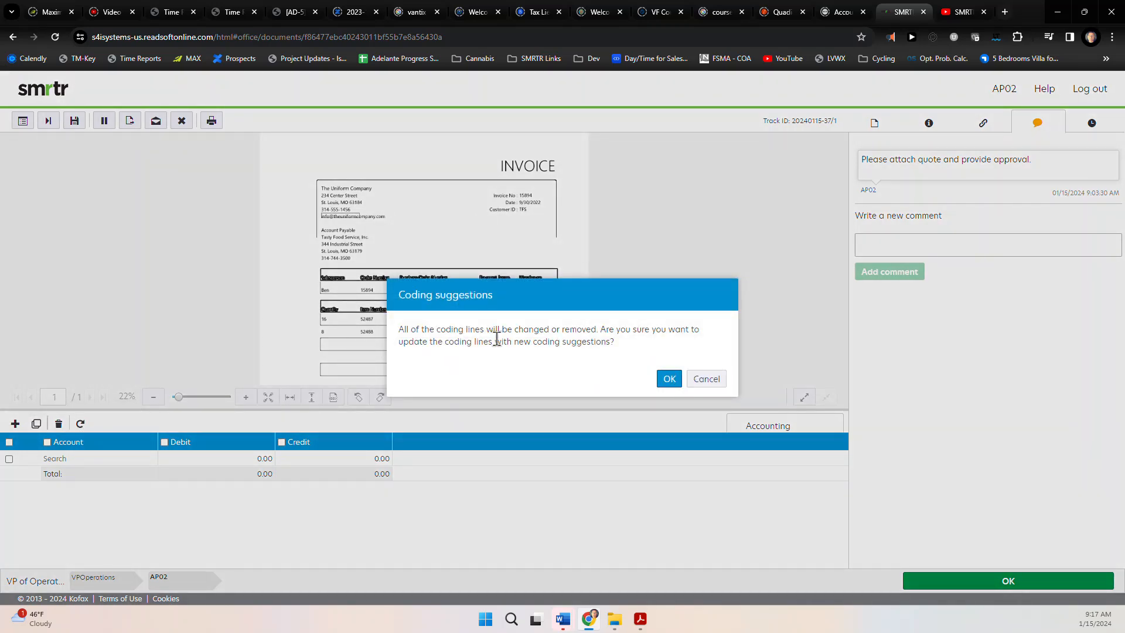
click(669, 380)
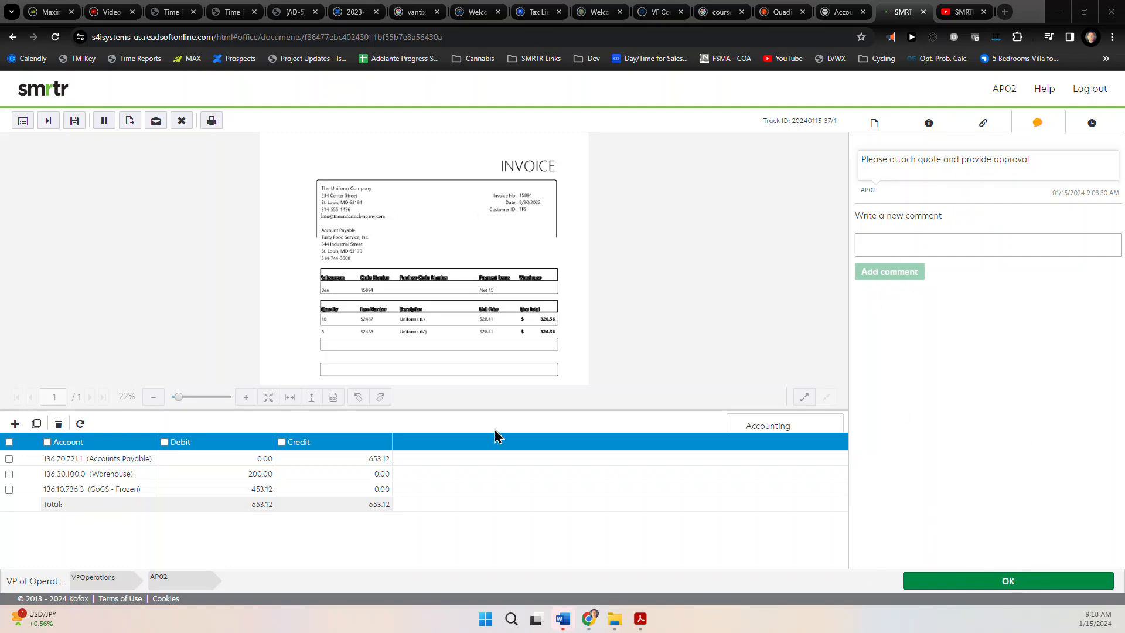
Reject invoice 15894 with the reason 'Missing Approval and attachment. Please approve and attach Quote.'
click(181, 121)
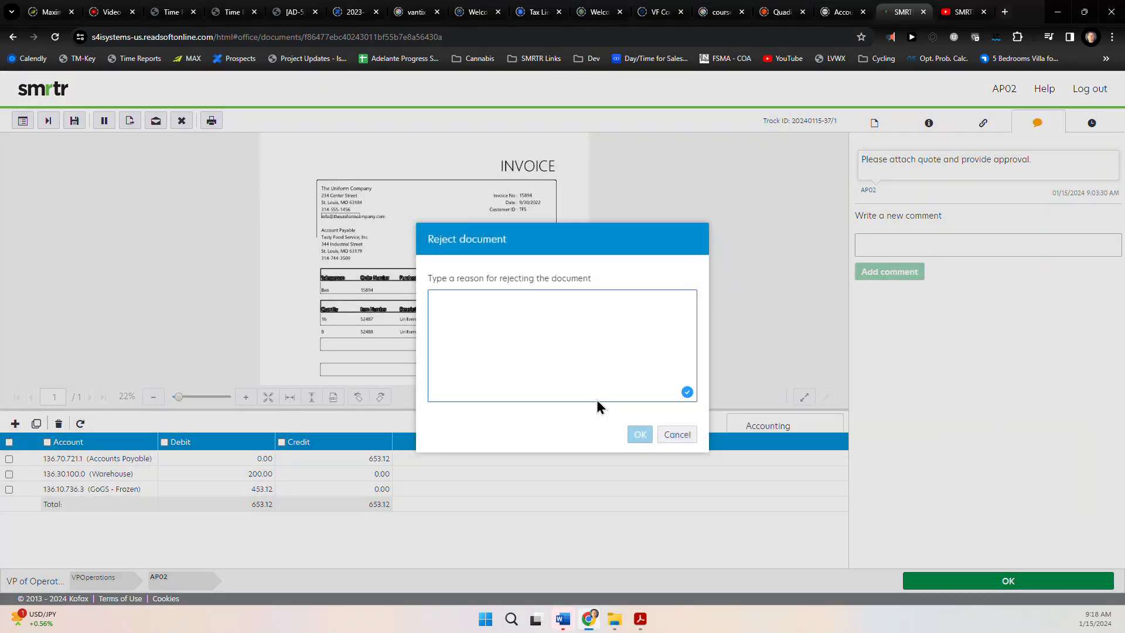
text(Missin)
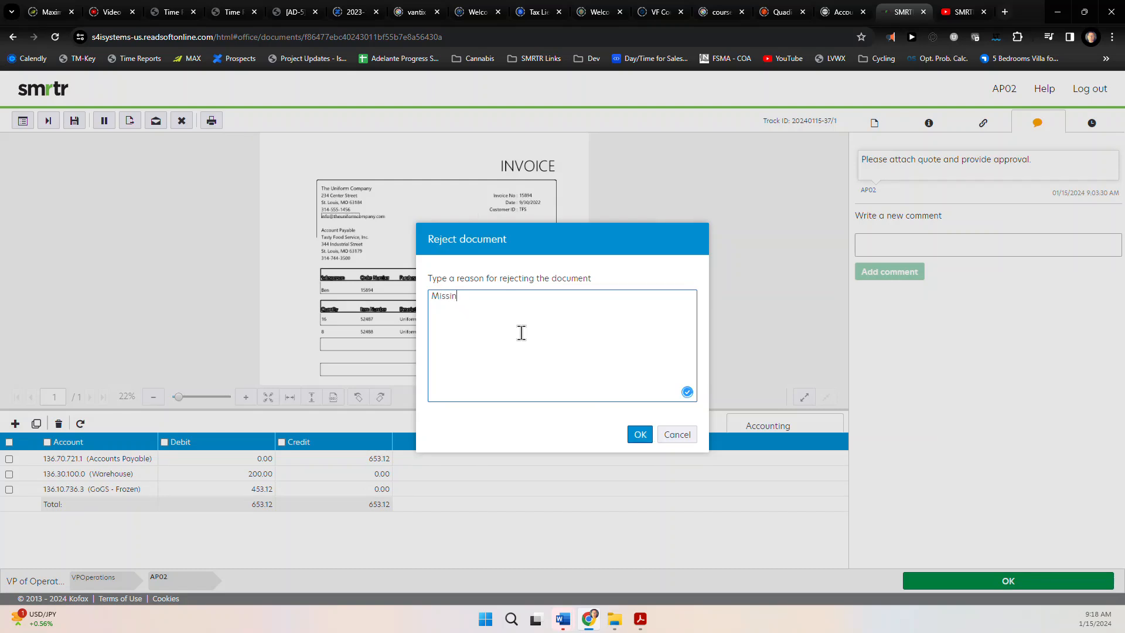
text(g Approval and attachment.  Please approve and attach Quote.)
click(639, 435)
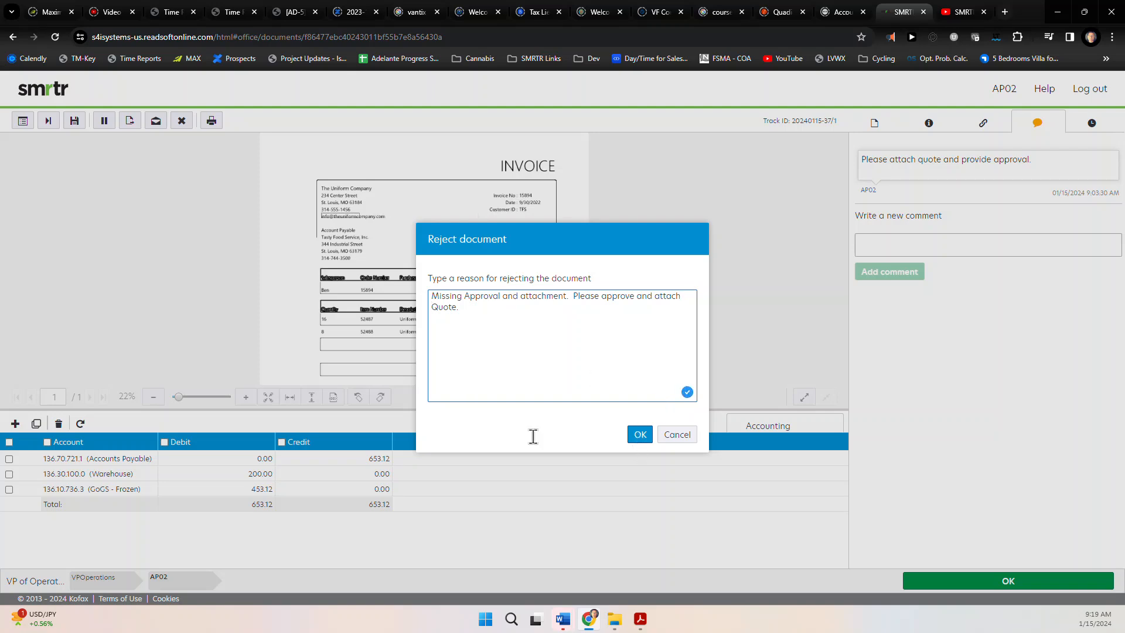
click(639, 435)
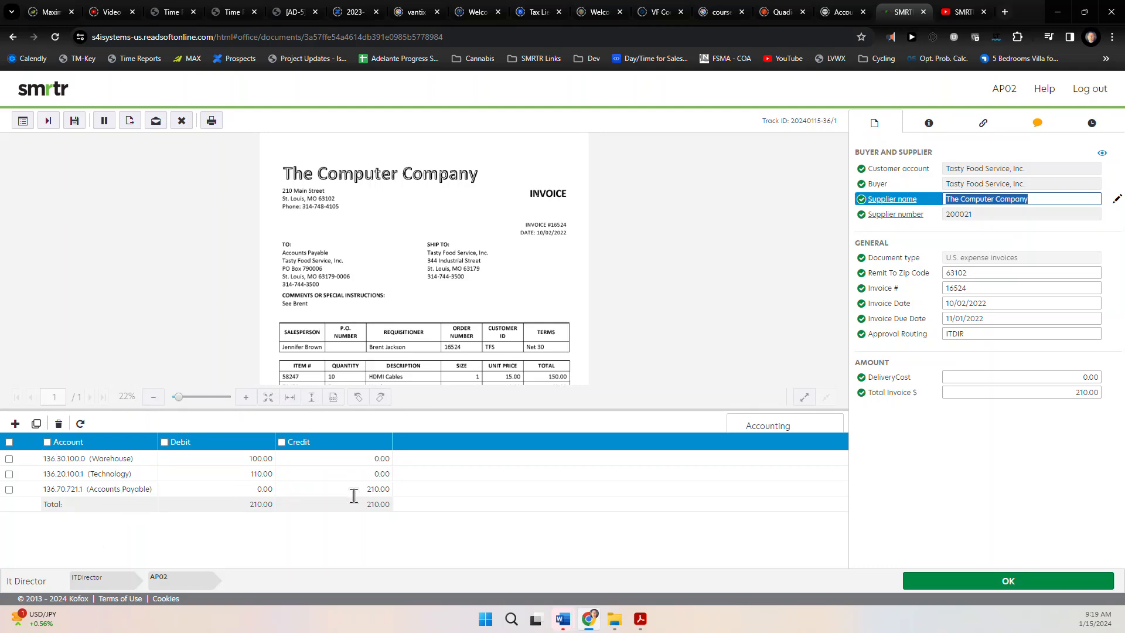
Check invoice 16524's PDF attachment and IT Director approval comment, then approve it
click(982, 124)
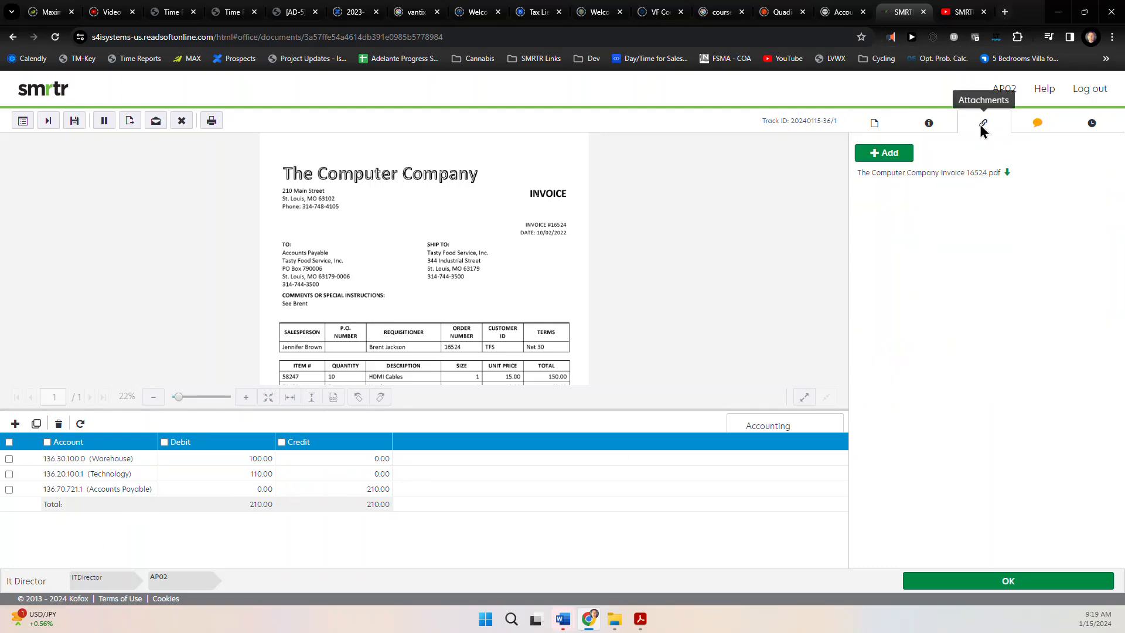
click(1033, 124)
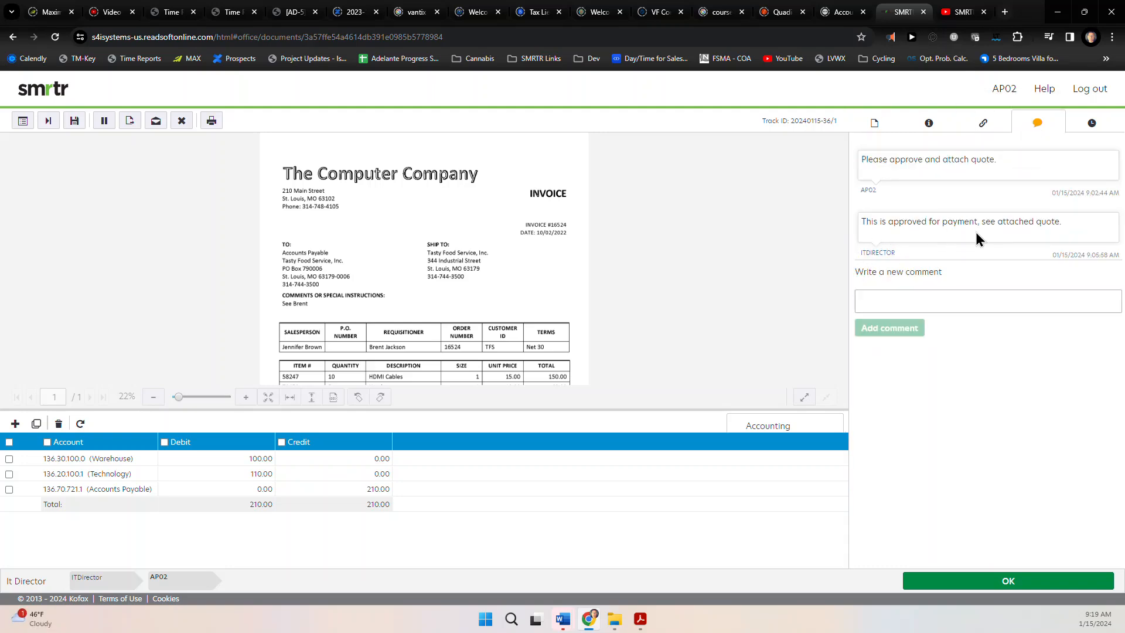
click(874, 123)
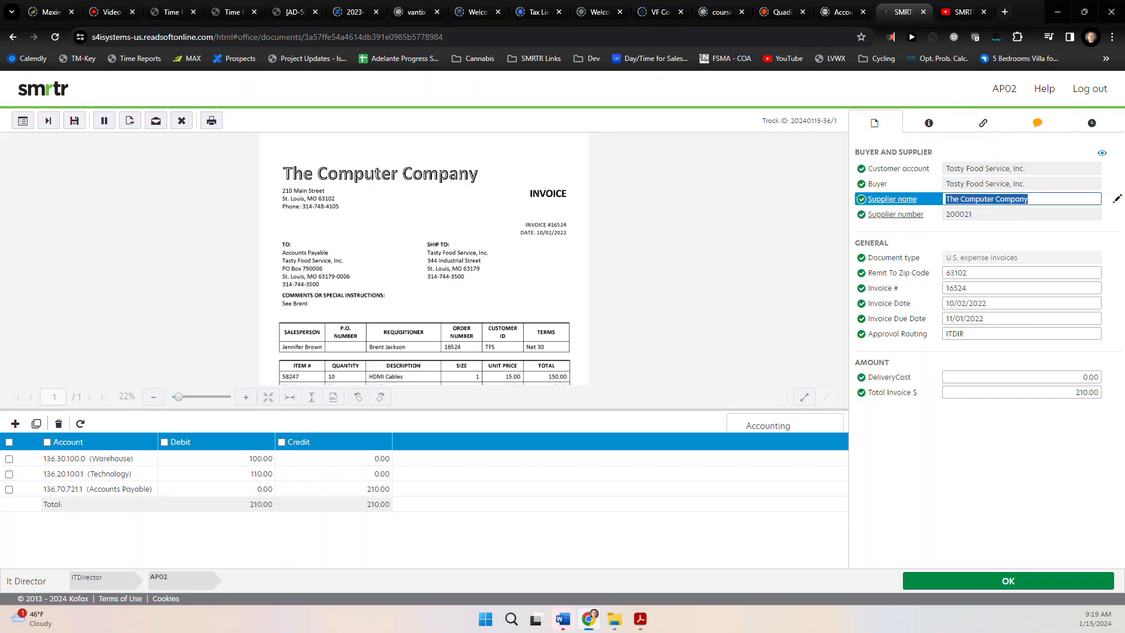
click(958, 582)
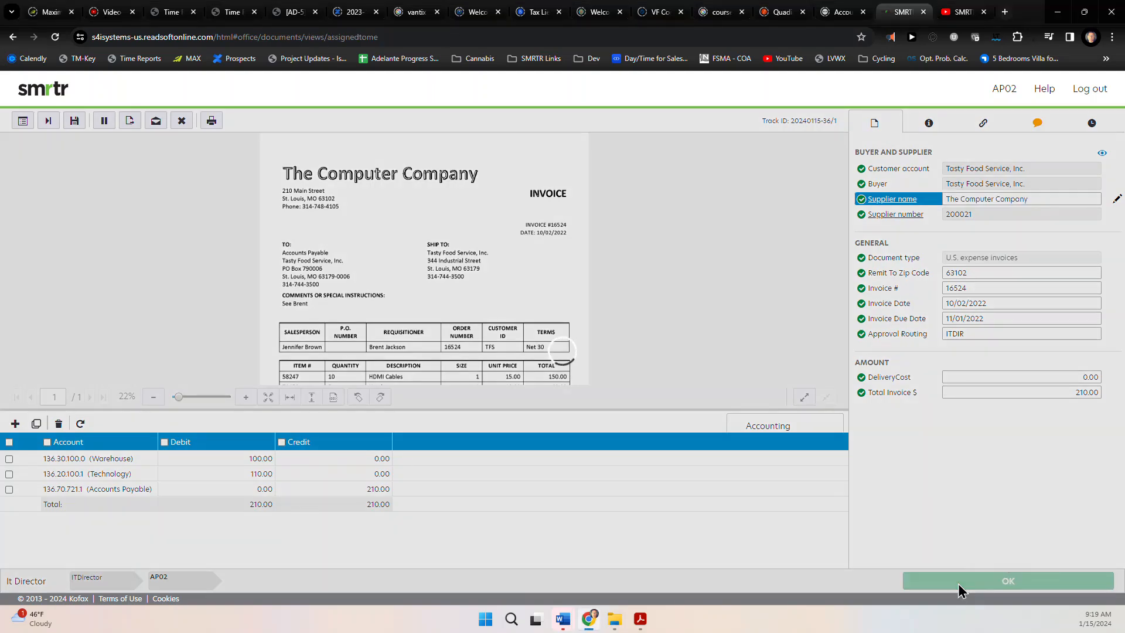